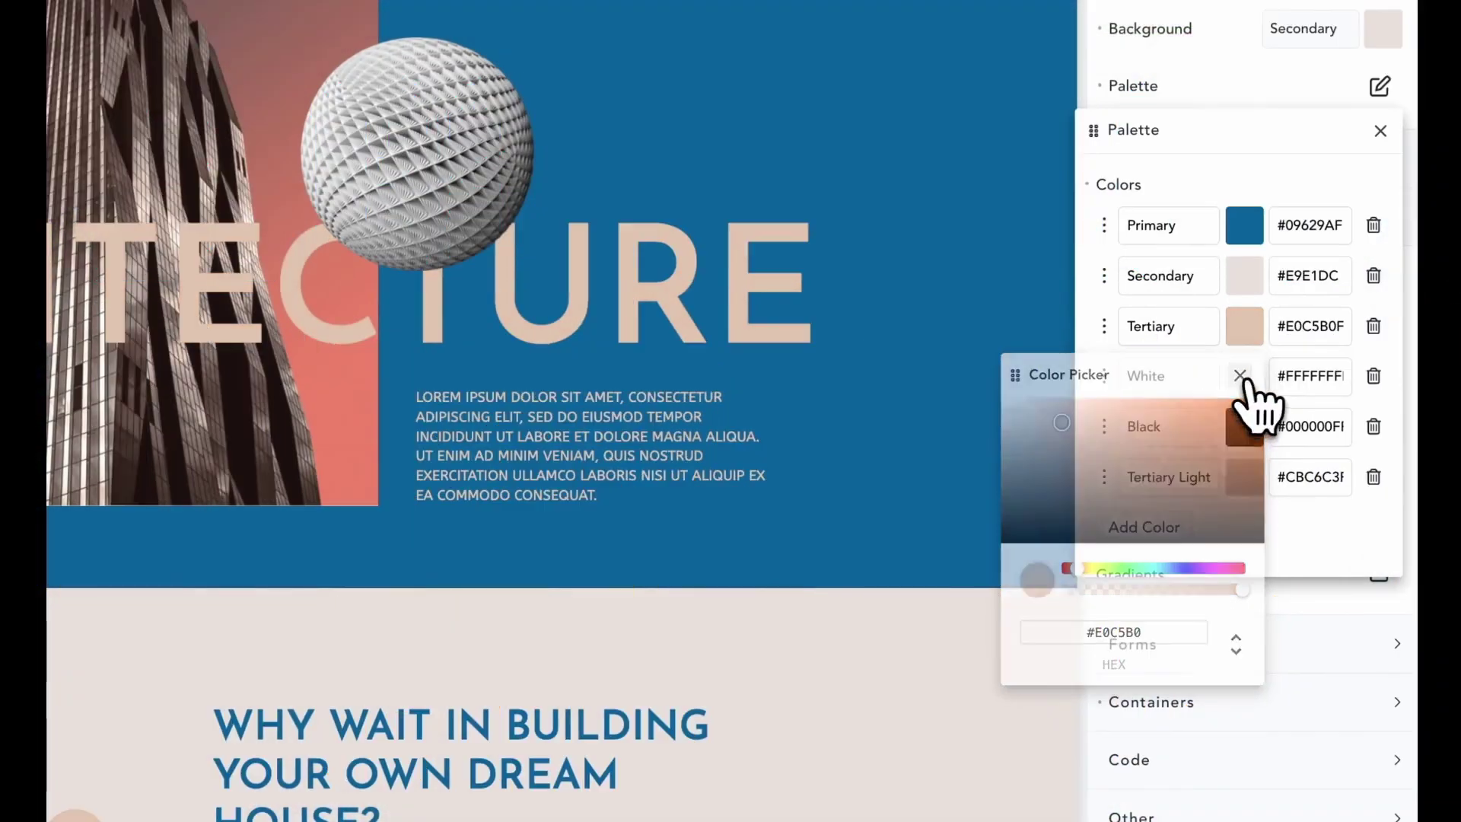
Step: Finish editing the Tertiary palette color and adjust the Primary color in the global palette
click(1241, 375)
click(1245, 225)
drag(1252, 377, 1215, 478)
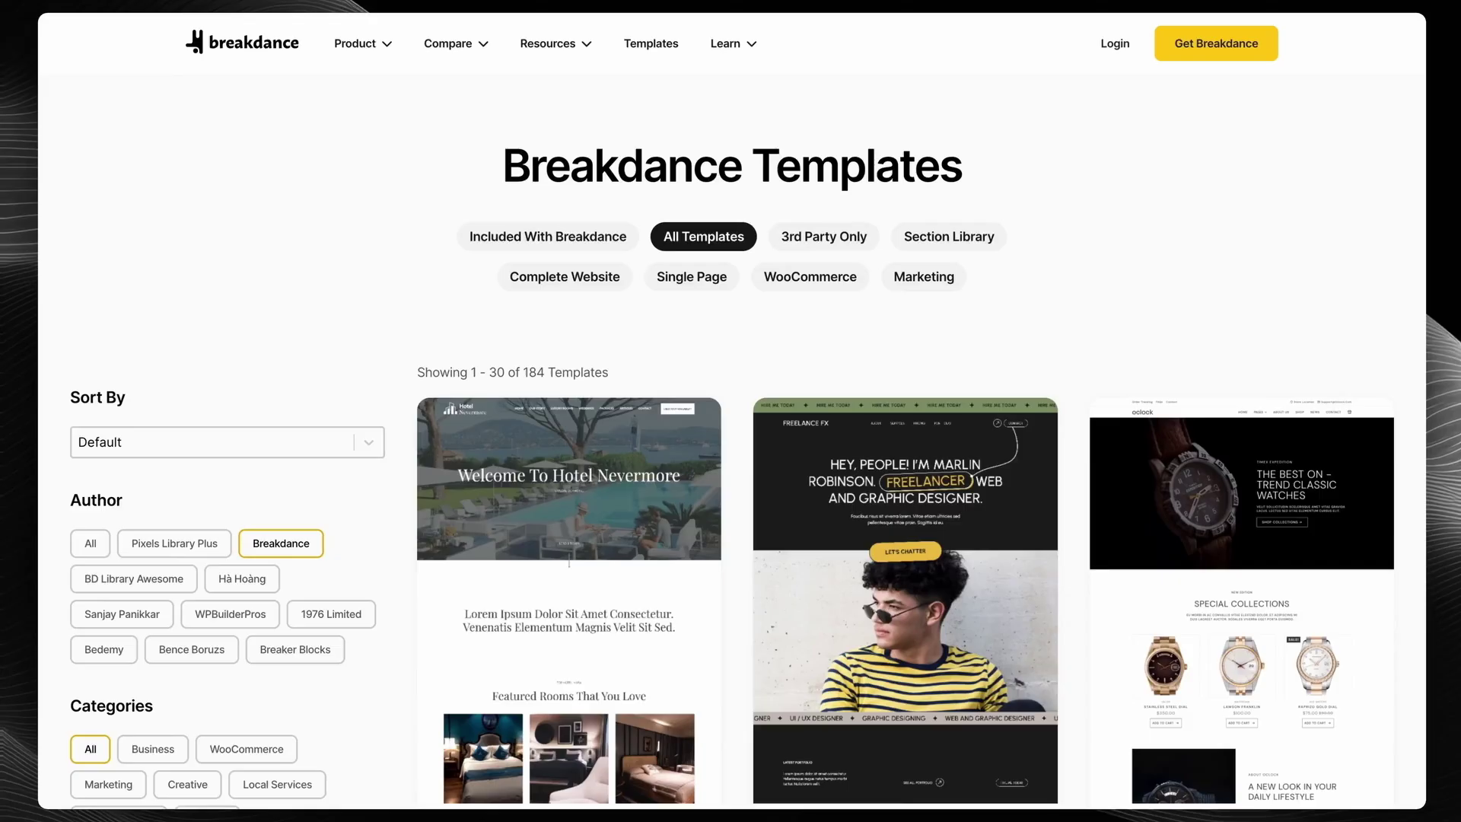
Step: Browse the Breakdance-authored designs in the template library
scroll(905, 411, down, 20)
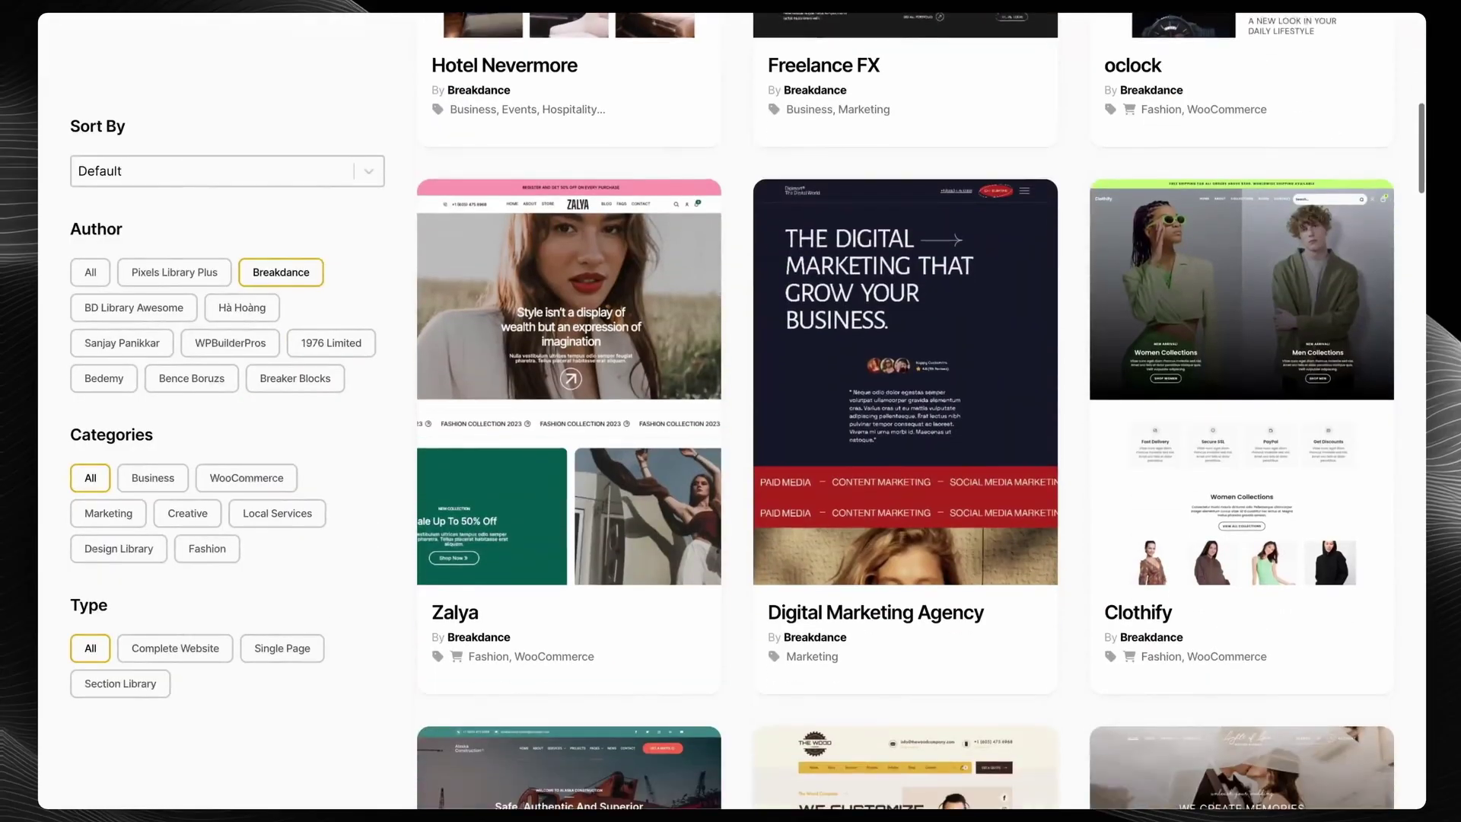
scroll(905, 411, down, 20)
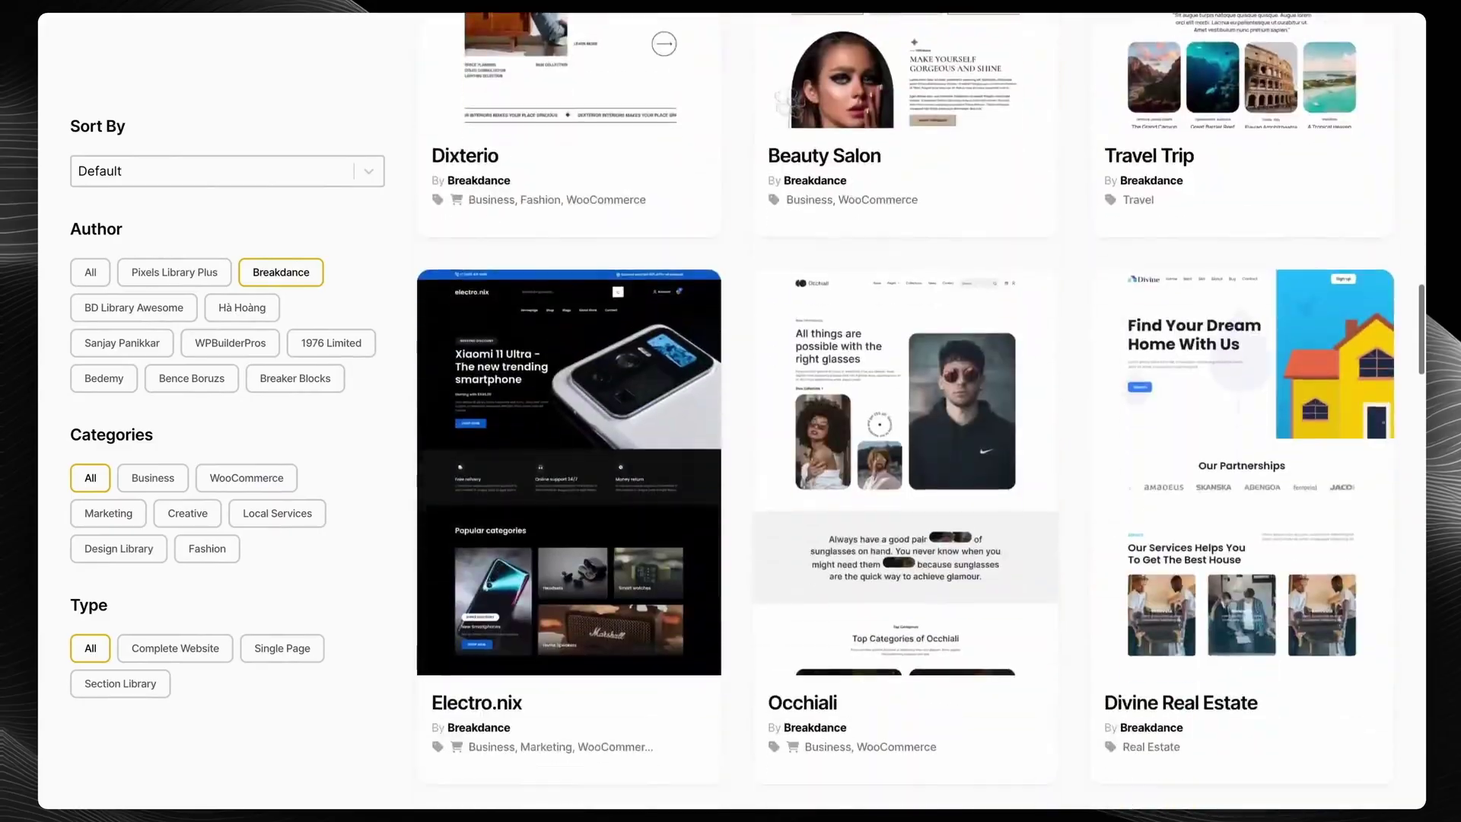
scroll(905, 411, down, 3)
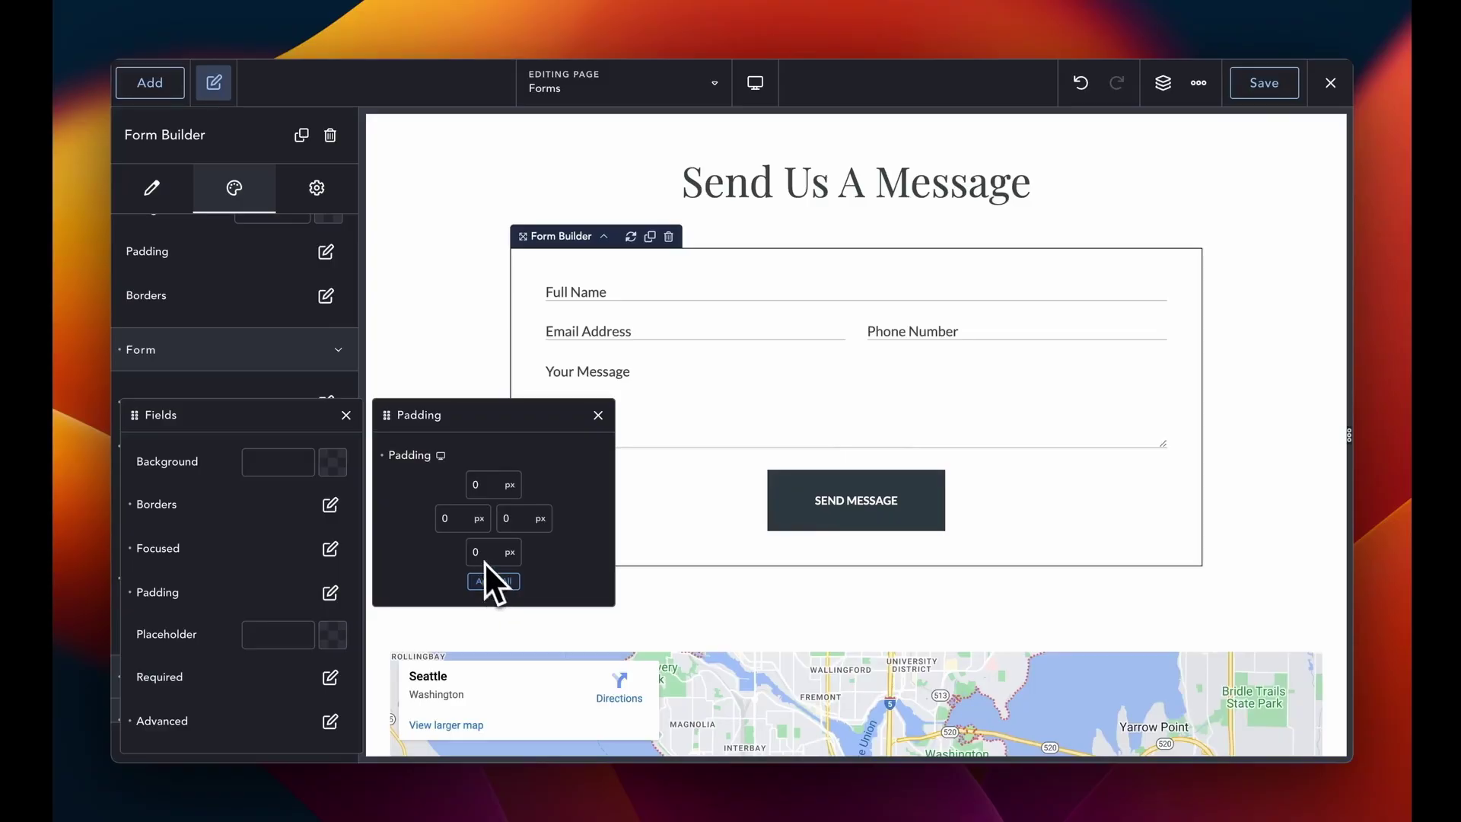
Step: Set the bottom padding of the contact form's fields to 20 px and close the padding settings
click(482, 551)
text(20)
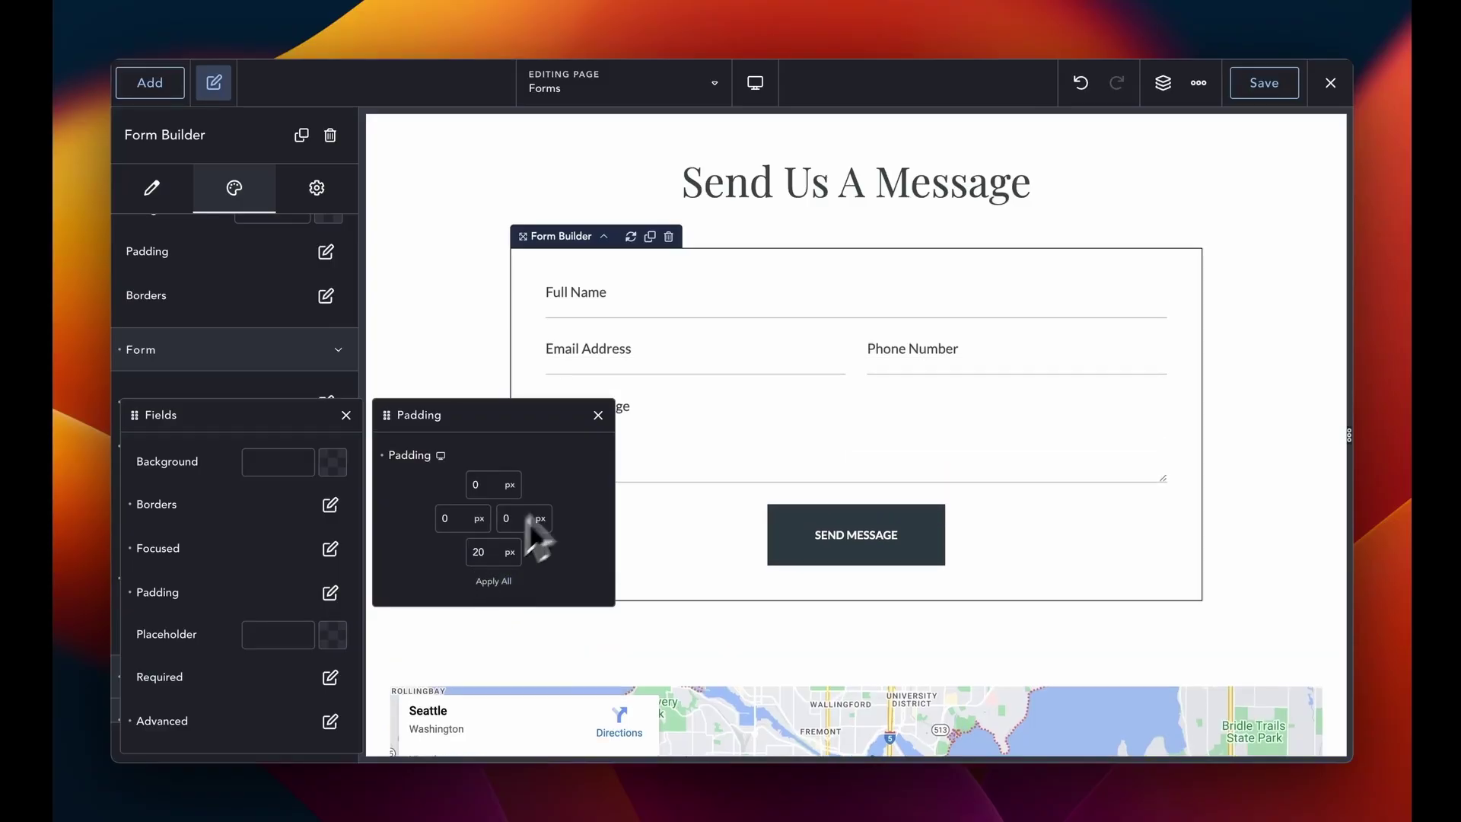
click(598, 415)
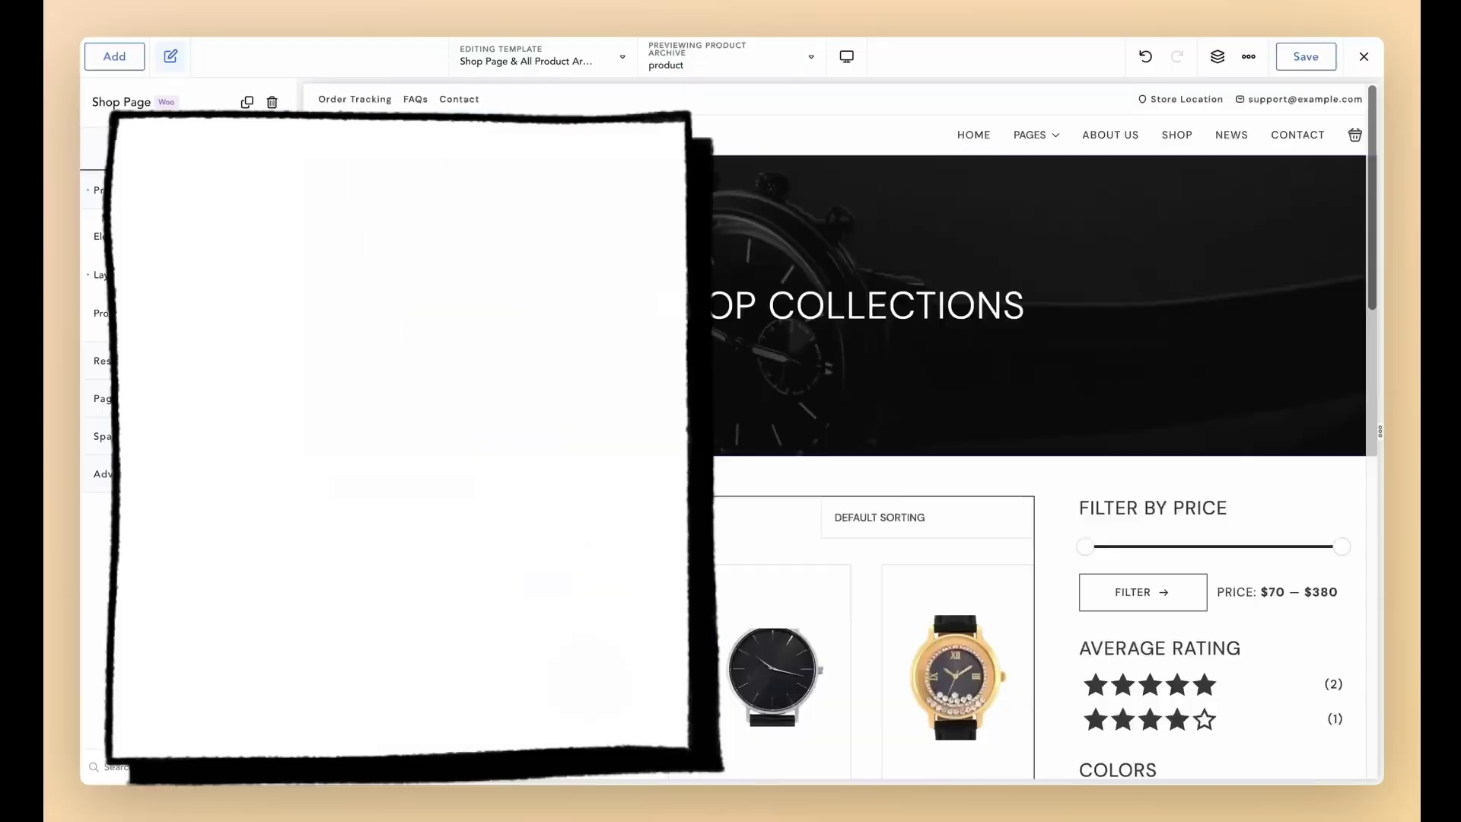
Step: Look through the Shop Page product list and show the next slide of the homepage property listings
scroll(837, 426, down, 5)
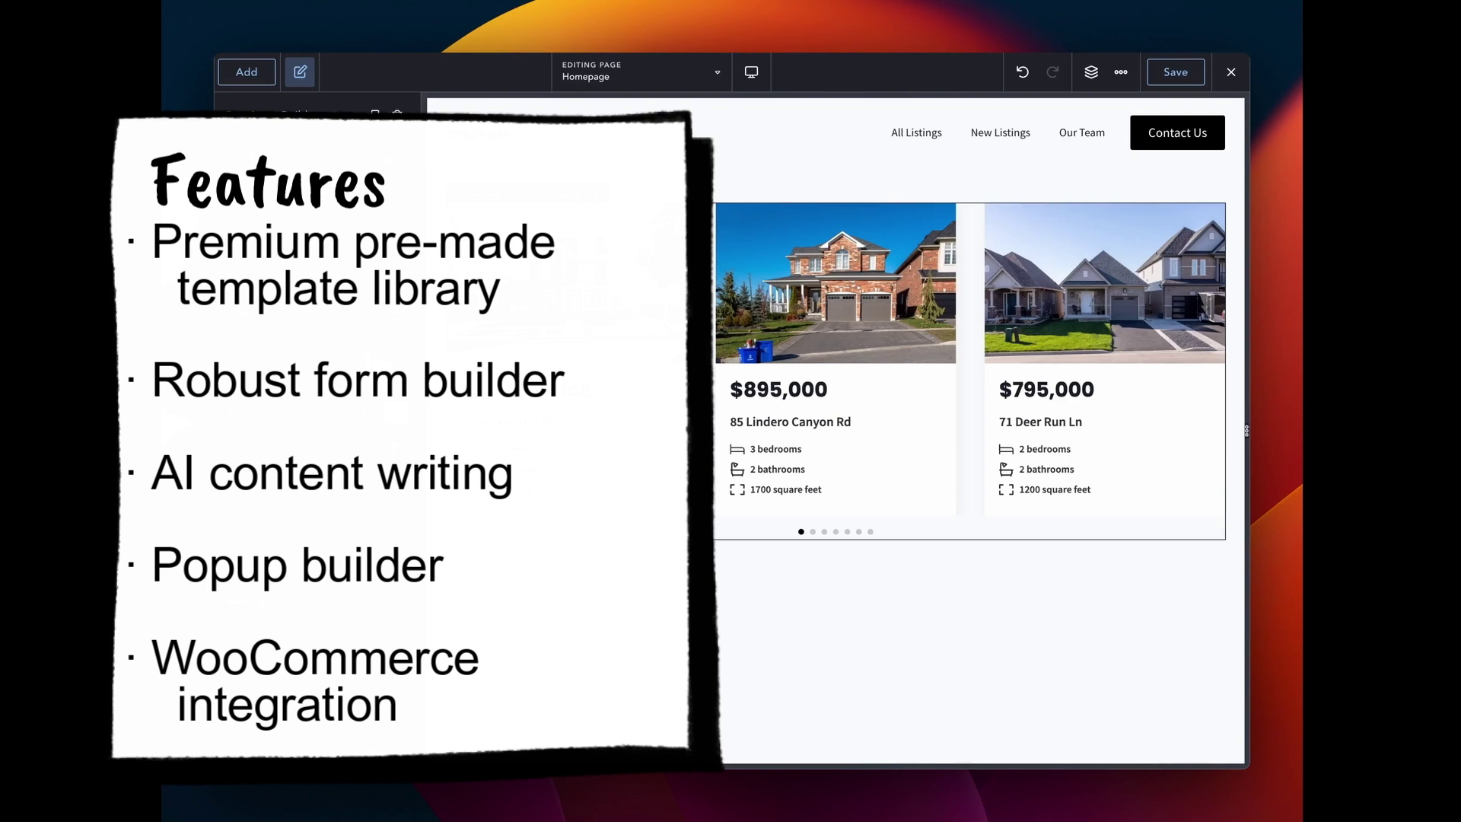
click(813, 532)
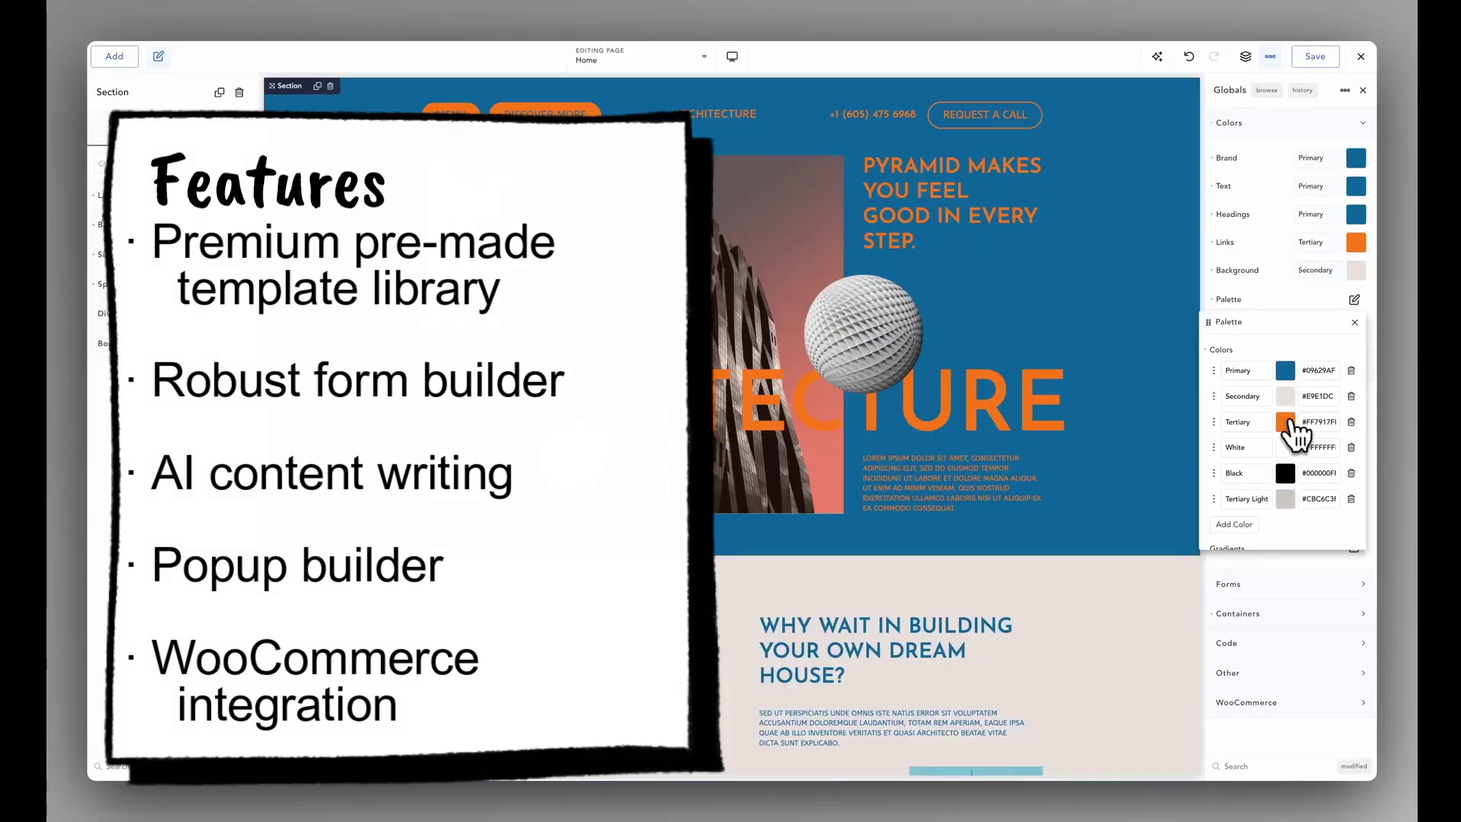
Step: Change the global palette's Tertiary color to #E0C5B0 and adjust its Primary color
click(1286, 422)
drag(1279, 450, 1192, 470)
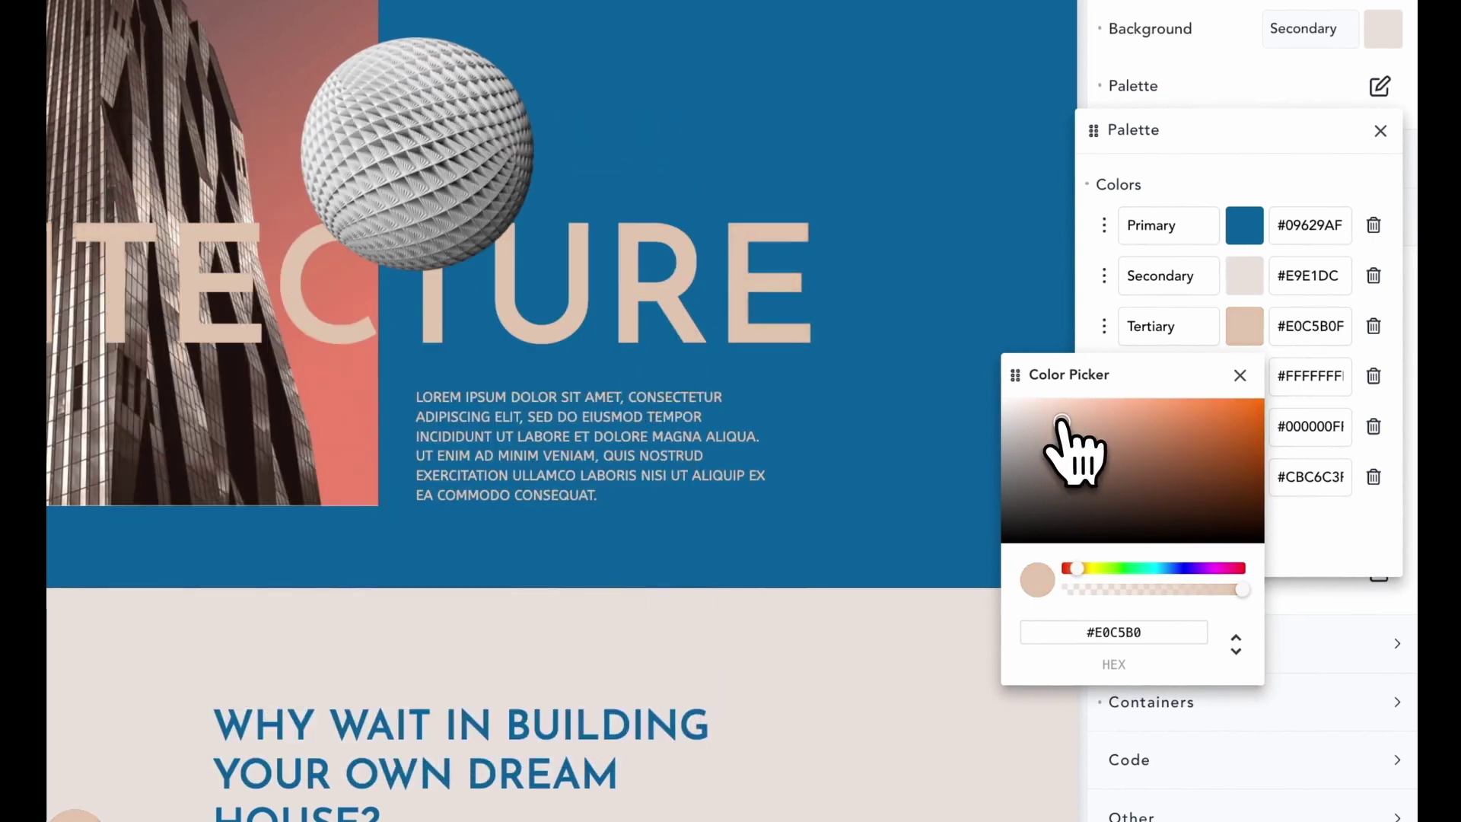
click(1244, 225)
drag(1252, 312, 1093, 412)
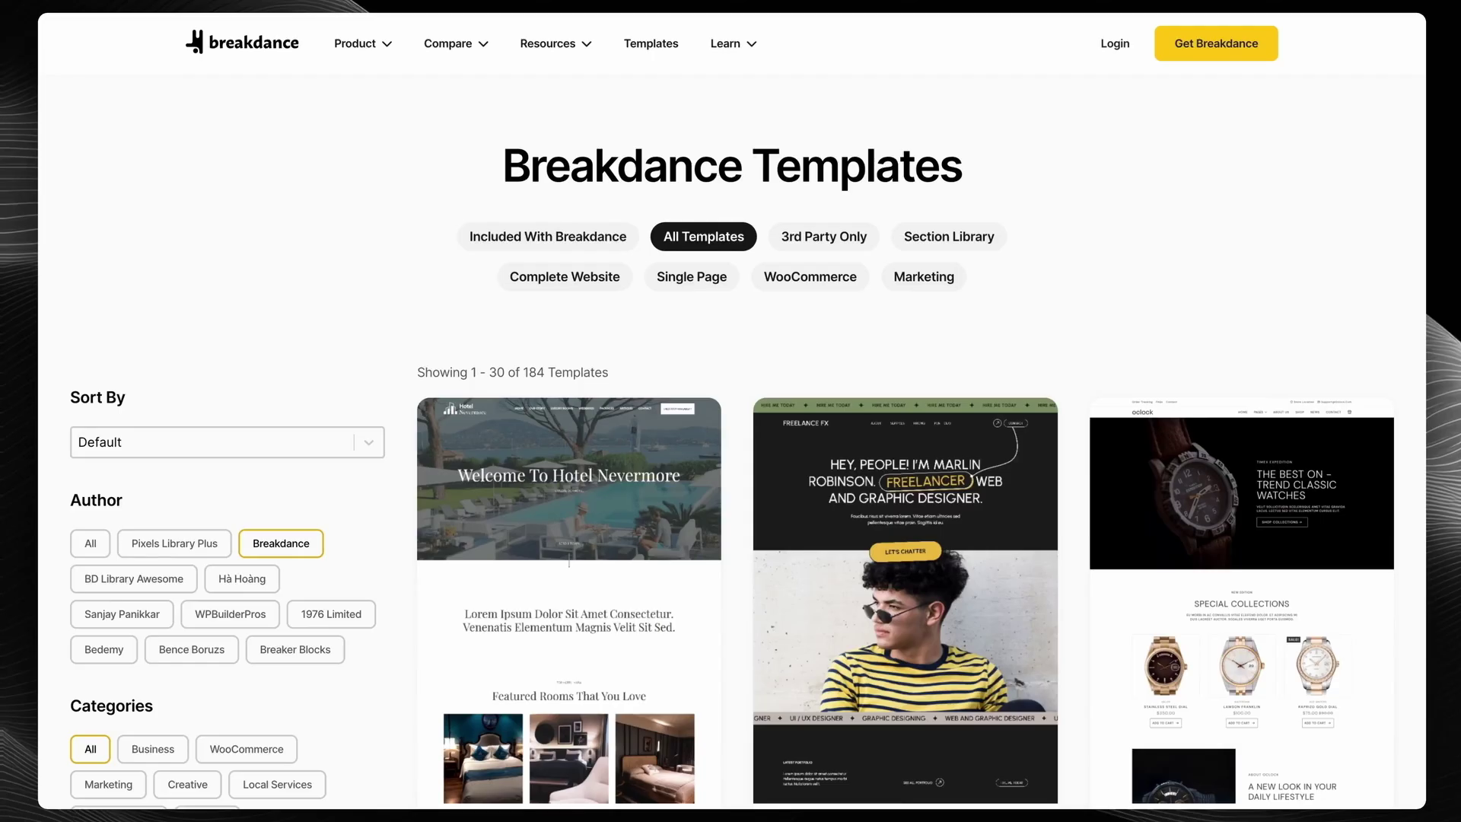
Step: Look through the template library's designs by Breakdance across several rows of previews
scroll(905, 411, down, 8)
scroll(906, 411, down, 15)
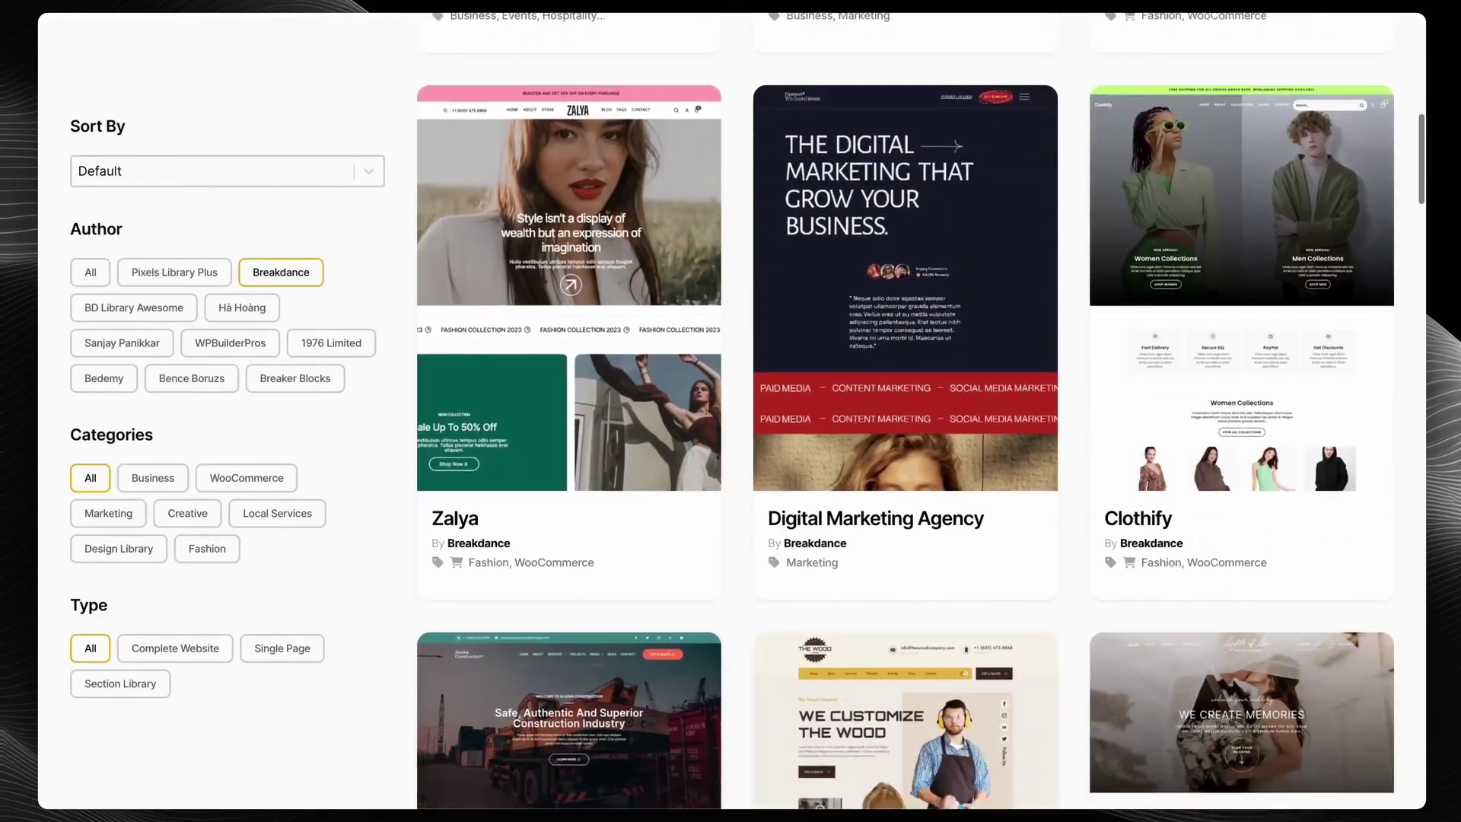
scroll(905, 411, down, 10)
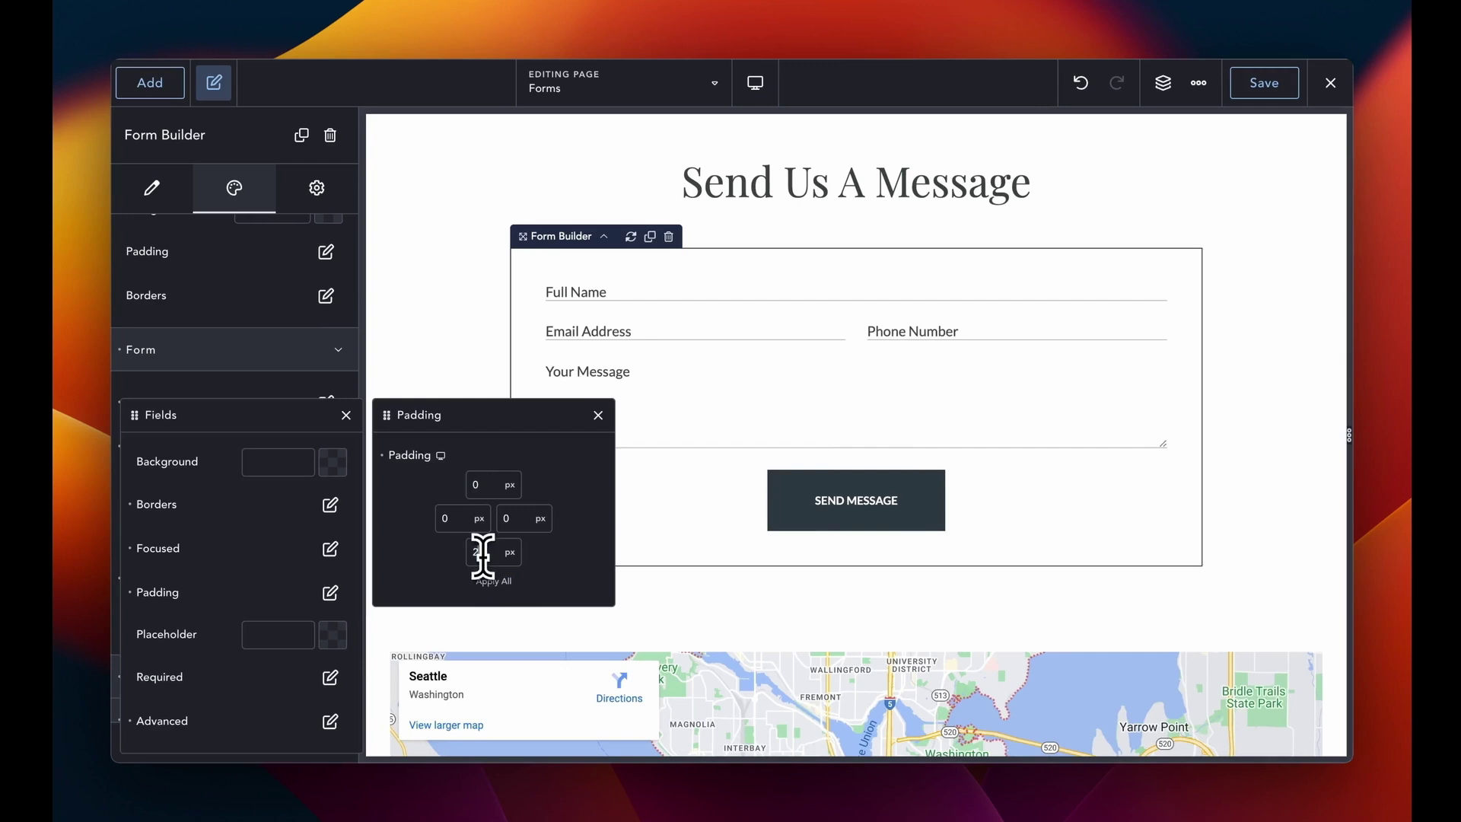
Step: Apply 20 px bottom padding to the form fields, close the field settings and try the form's input fields in the preview
click(487, 580)
click(598, 414)
click(639, 292)
click(639, 357)
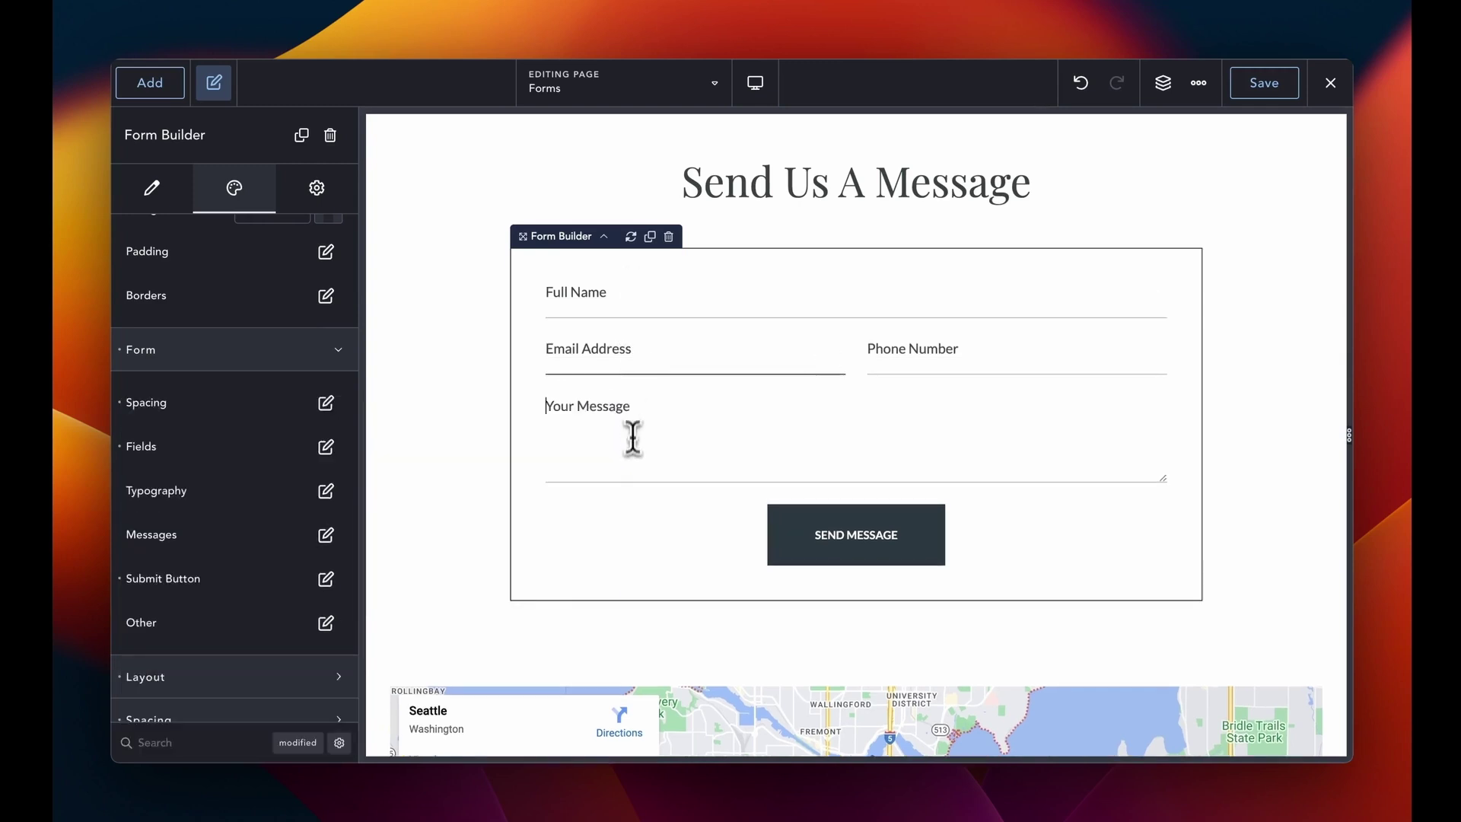
click(630, 434)
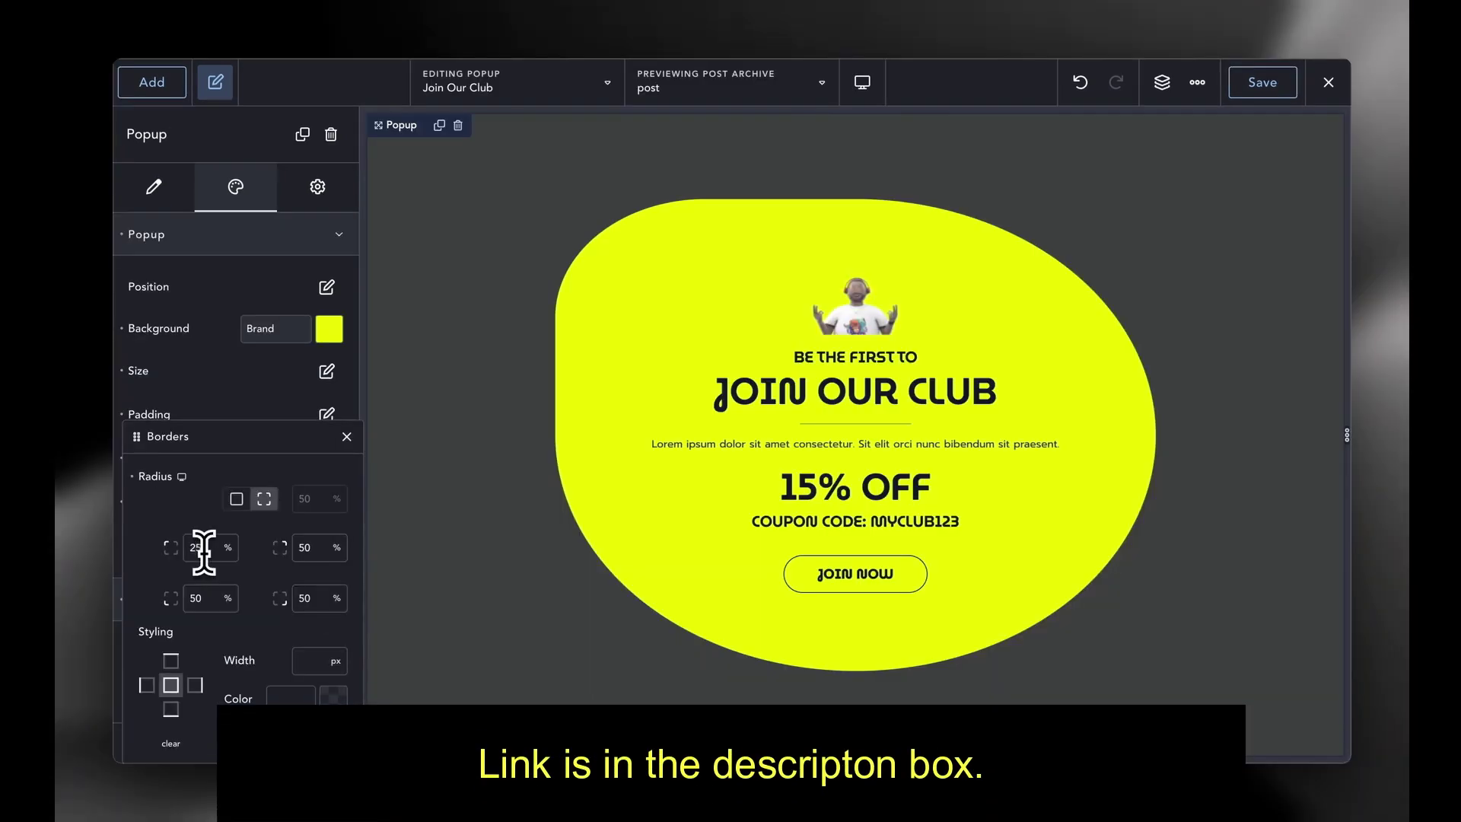
Step: Set the bottom-right corner radius of the Join Our Club popup to 25%
double_click(298, 593)
text(25)
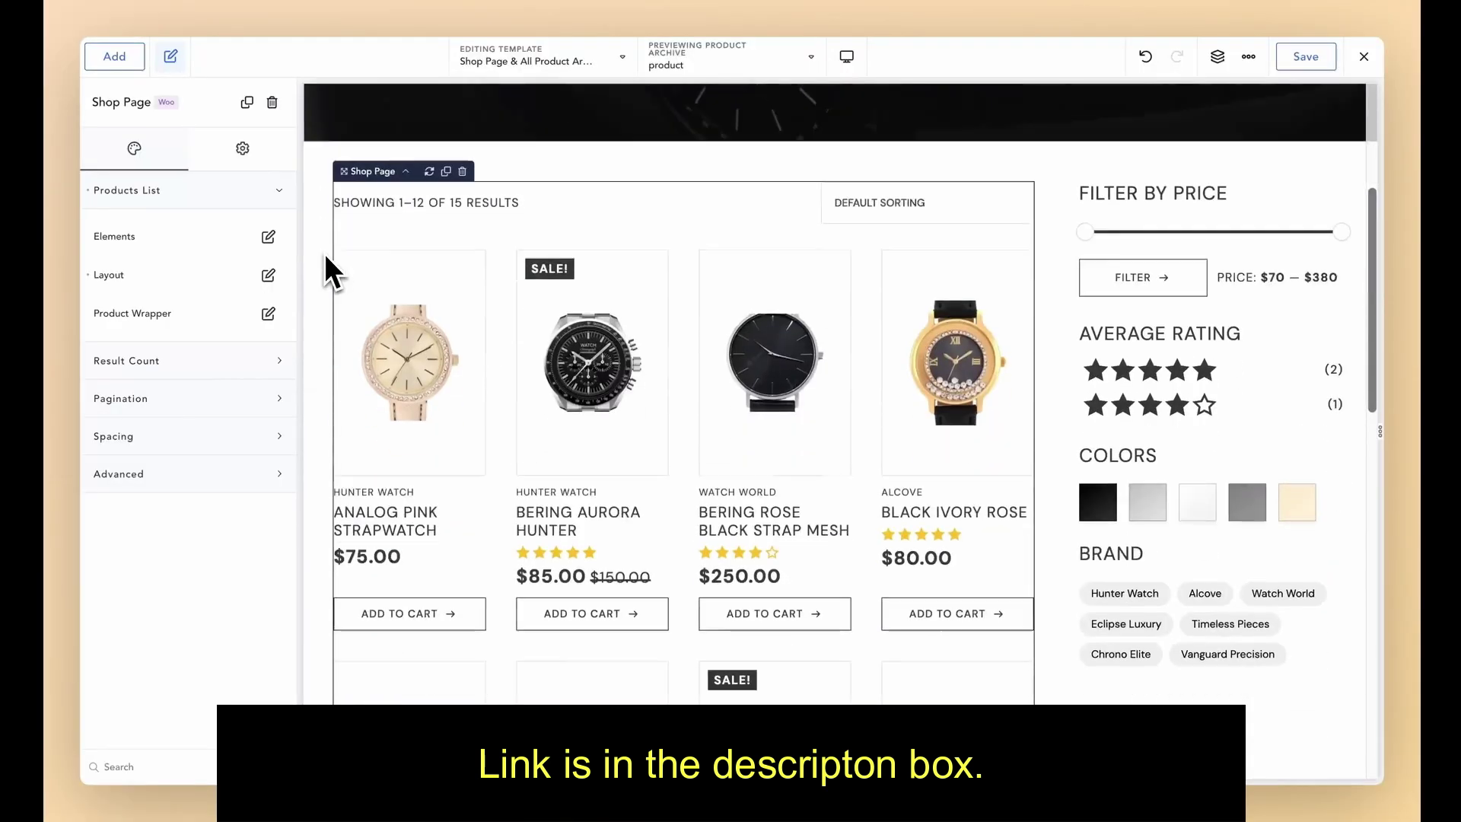
Step: Reduce the Products Per Row setting by one in the Shop Page products list layout
scroll(326, 257, down, 6)
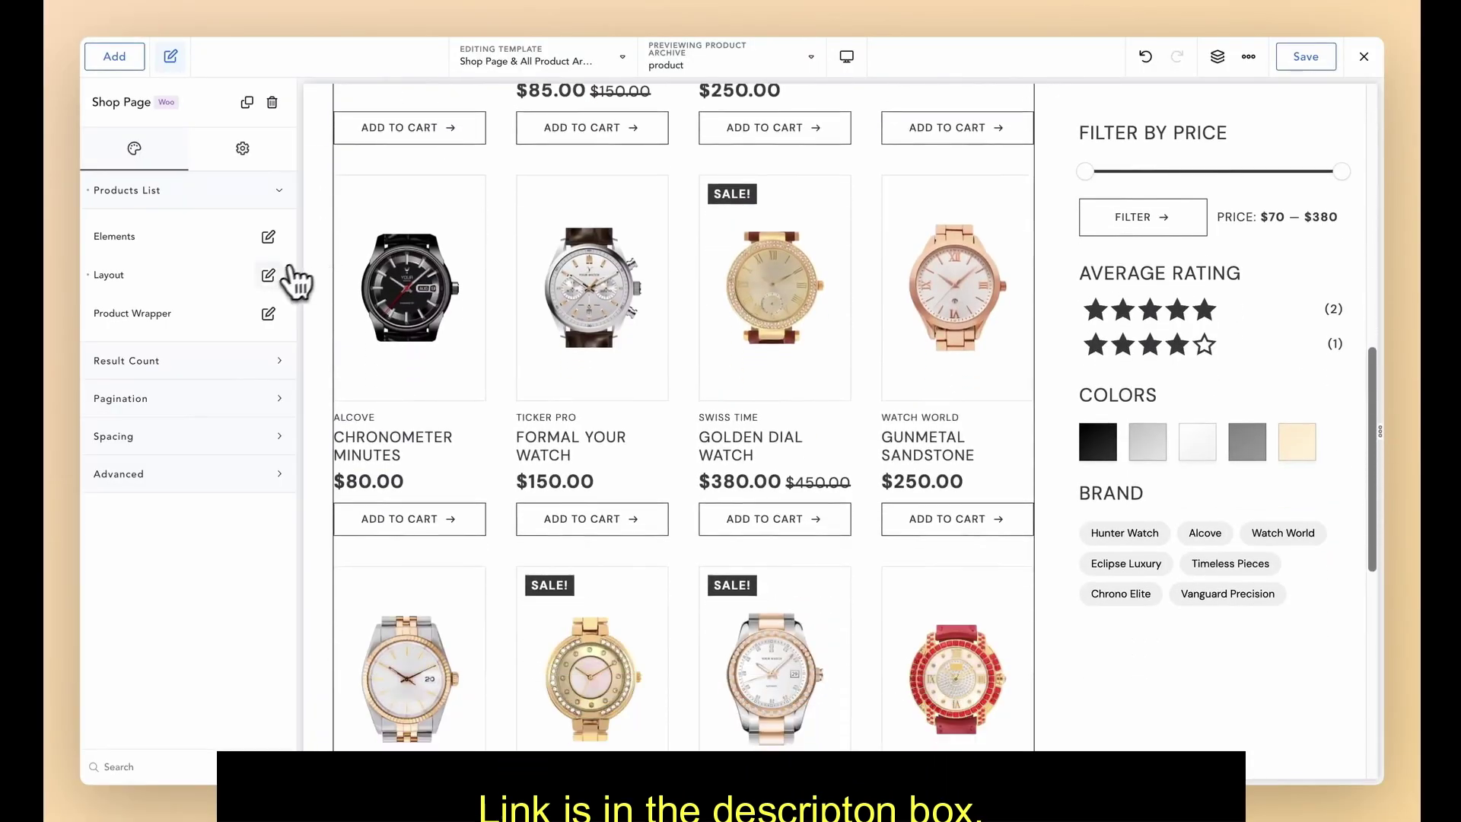
click(268, 275)
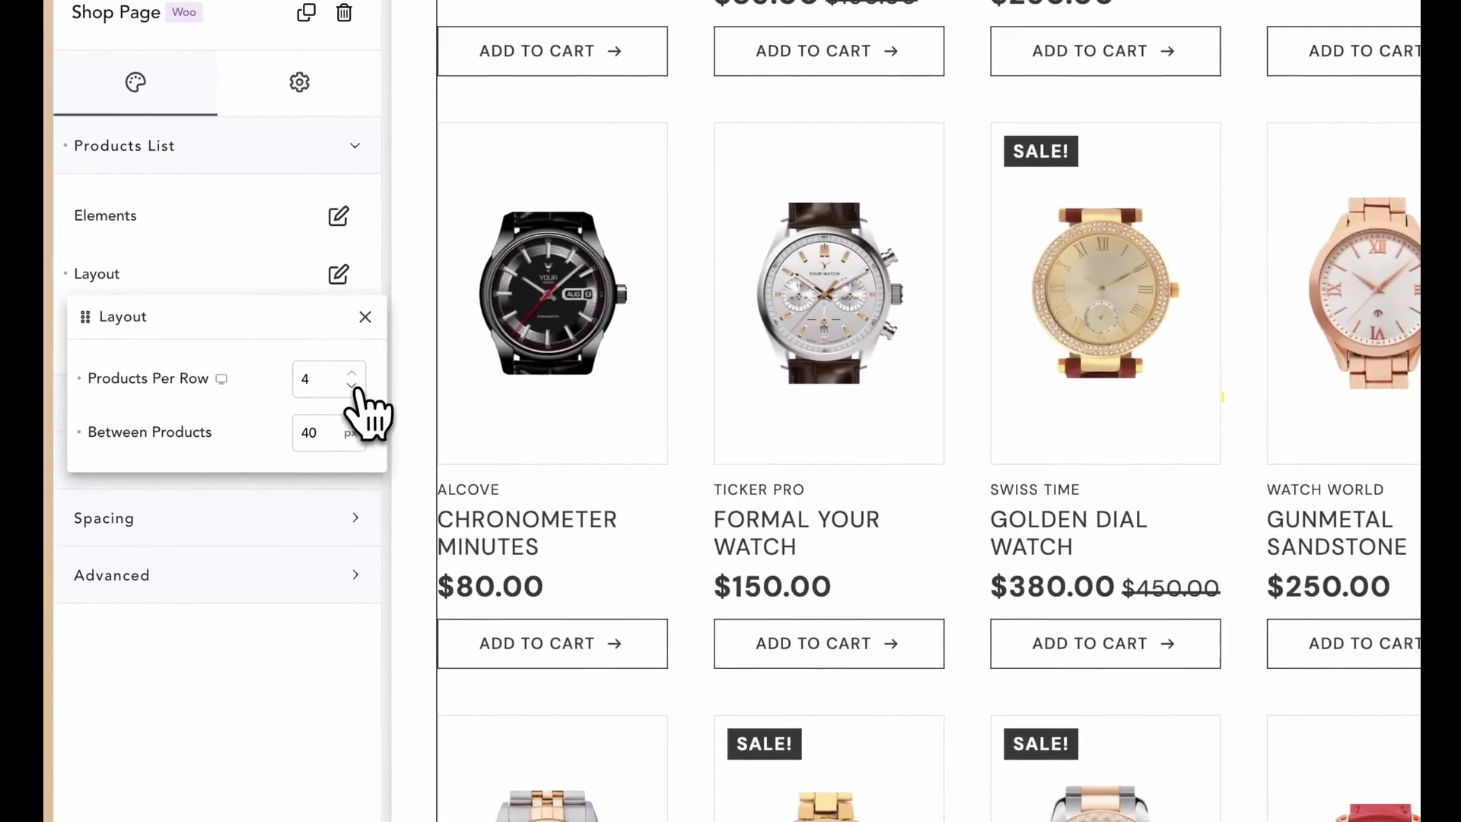
click(352, 386)
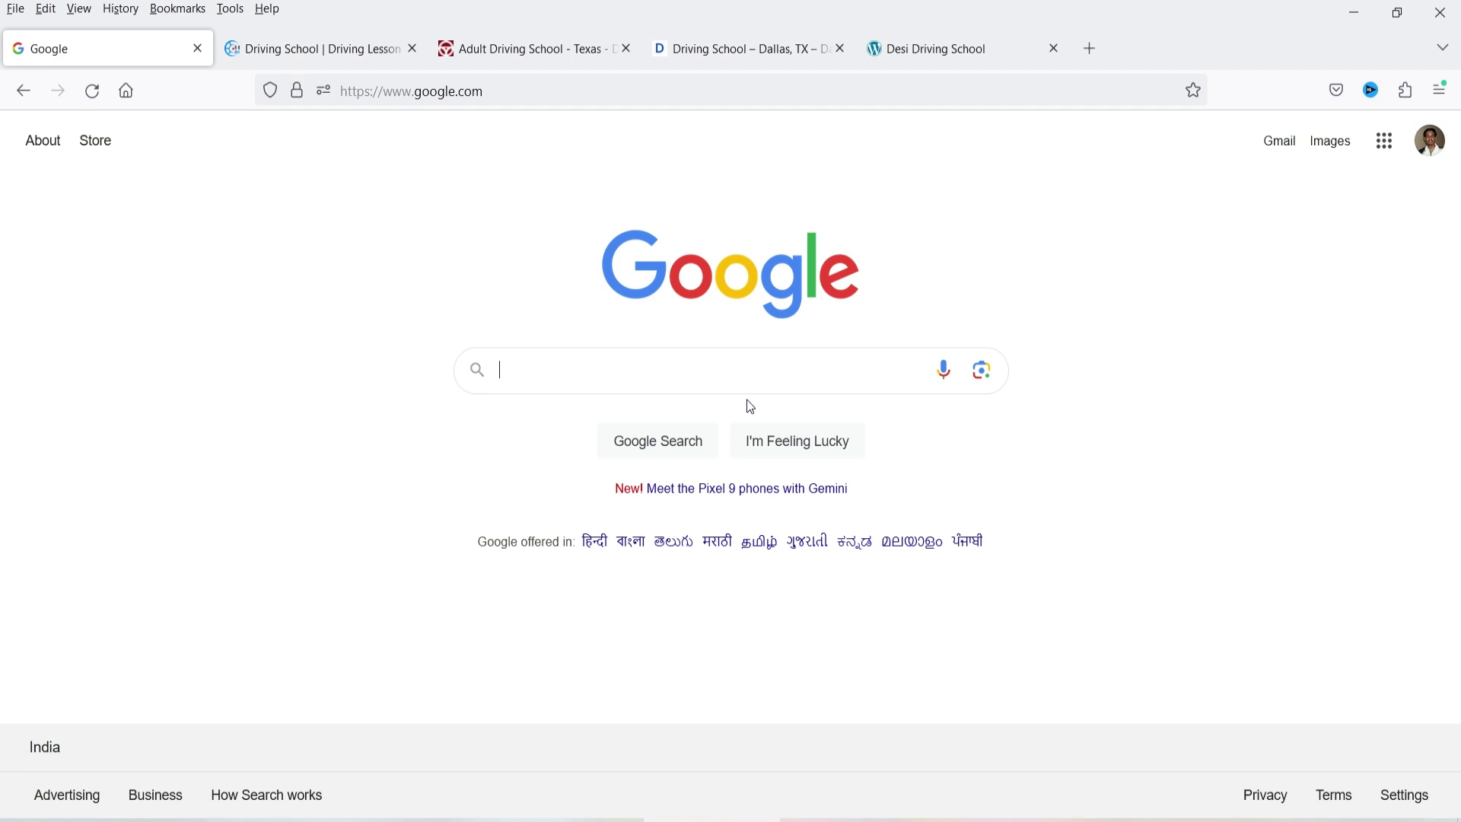
Step: Switch to Google in the browser and search for "driving school in Dallas"
text(dri)
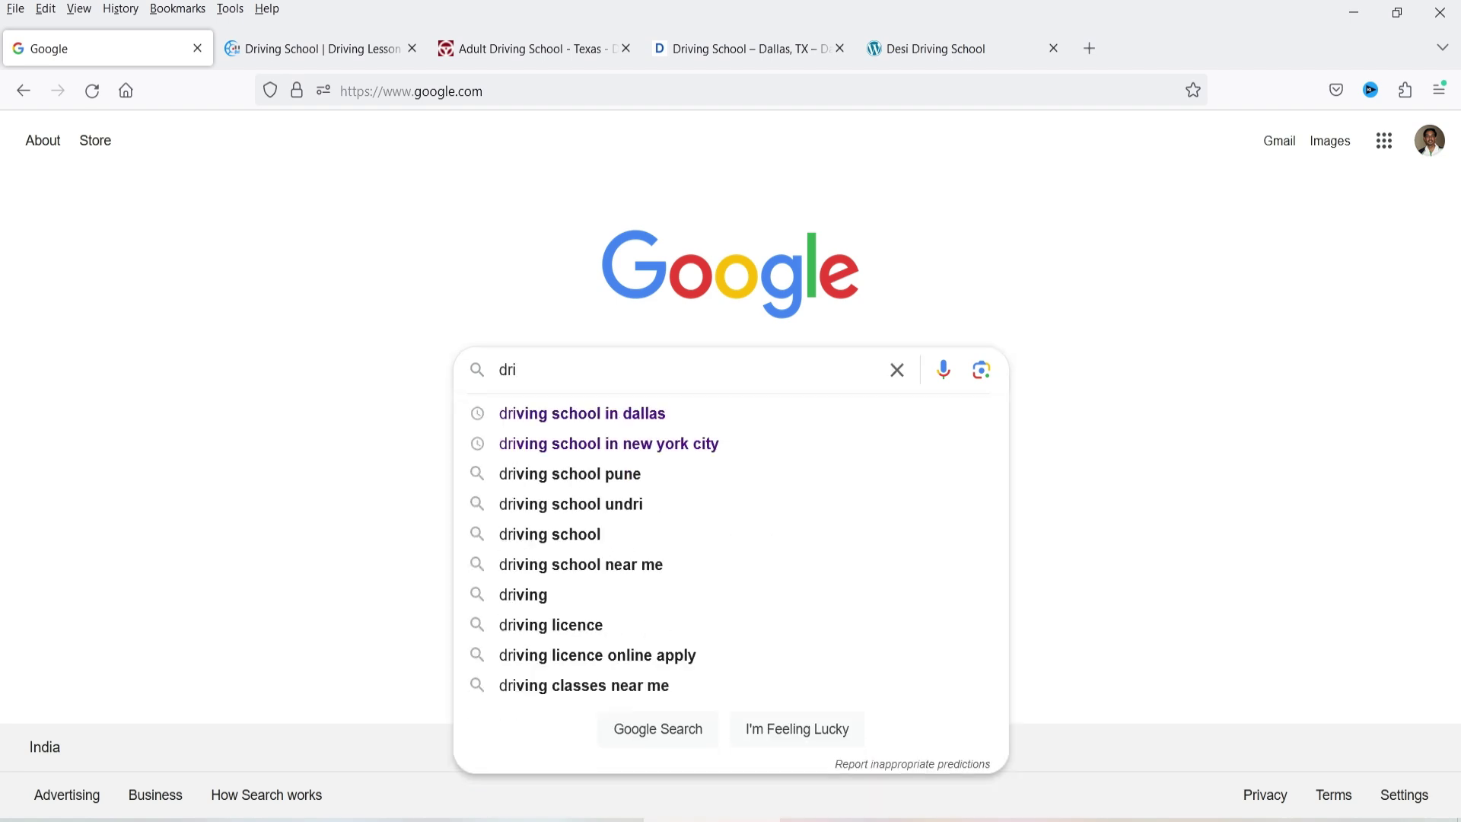
text(vingg )
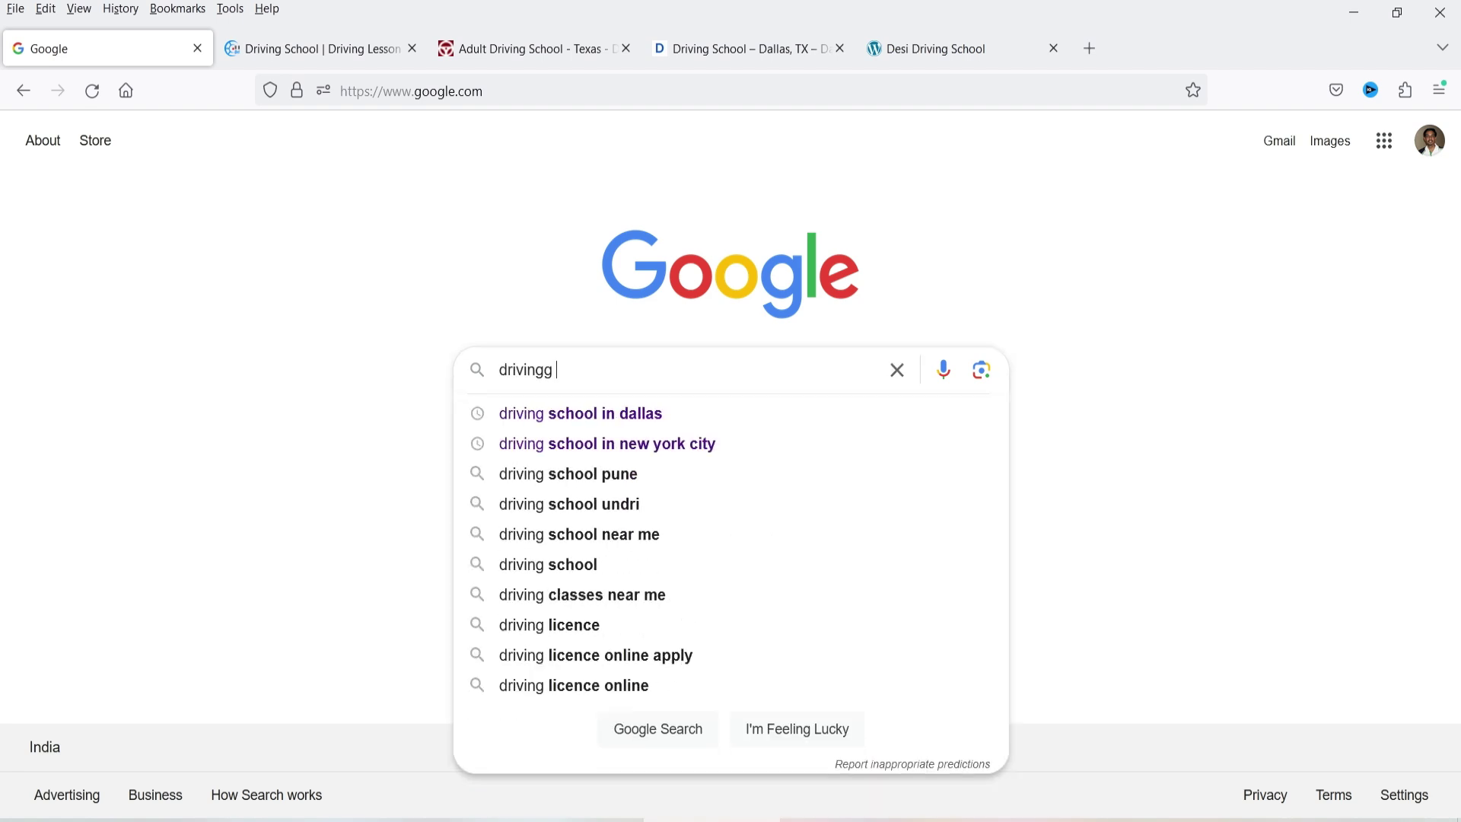
text(school in Dallas)
key(Return)
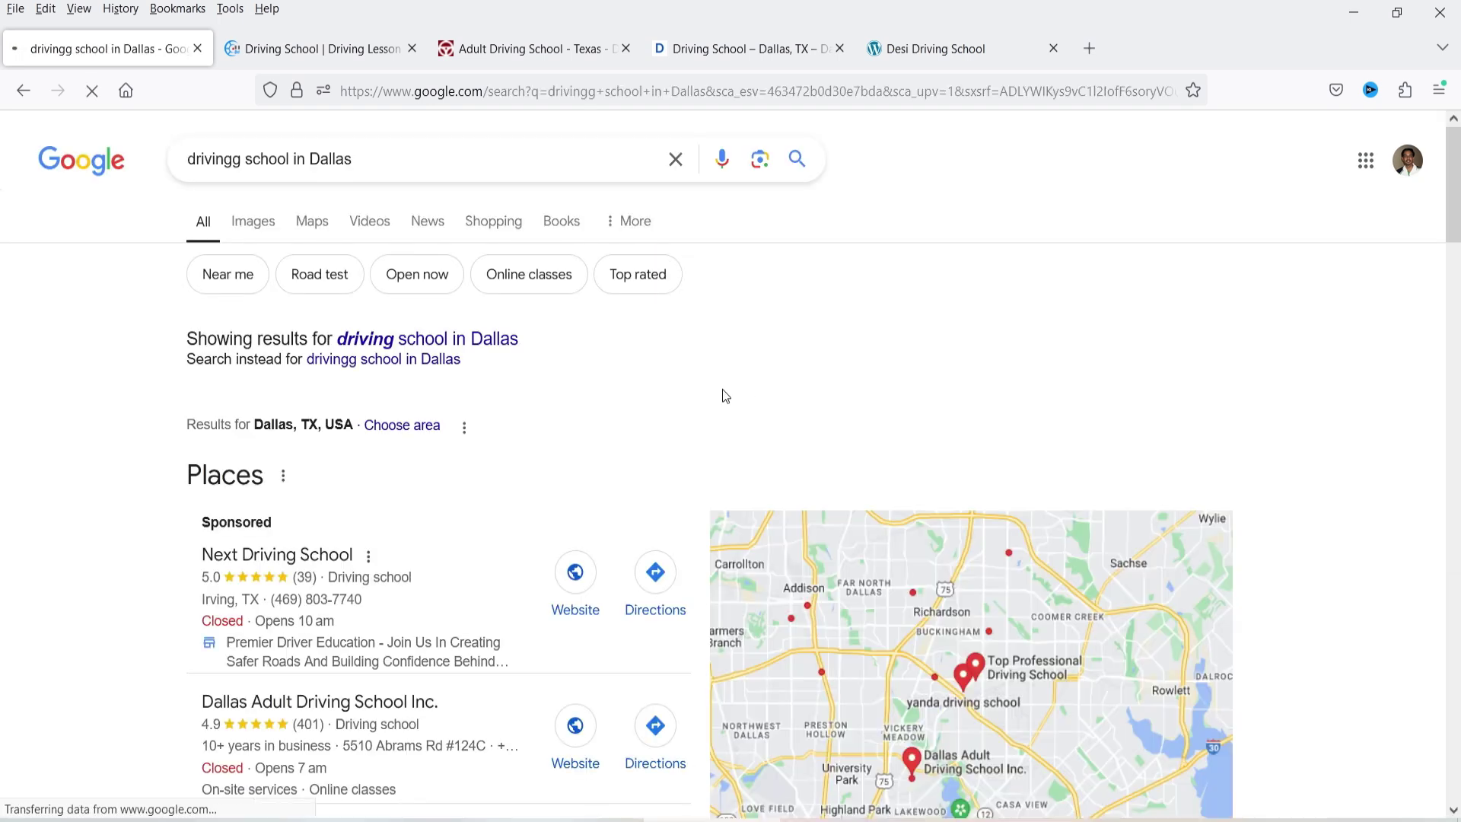
Step: Examine the local places and organic website listings in the Dallas driving school search results
scroll(6, 414, down, 4)
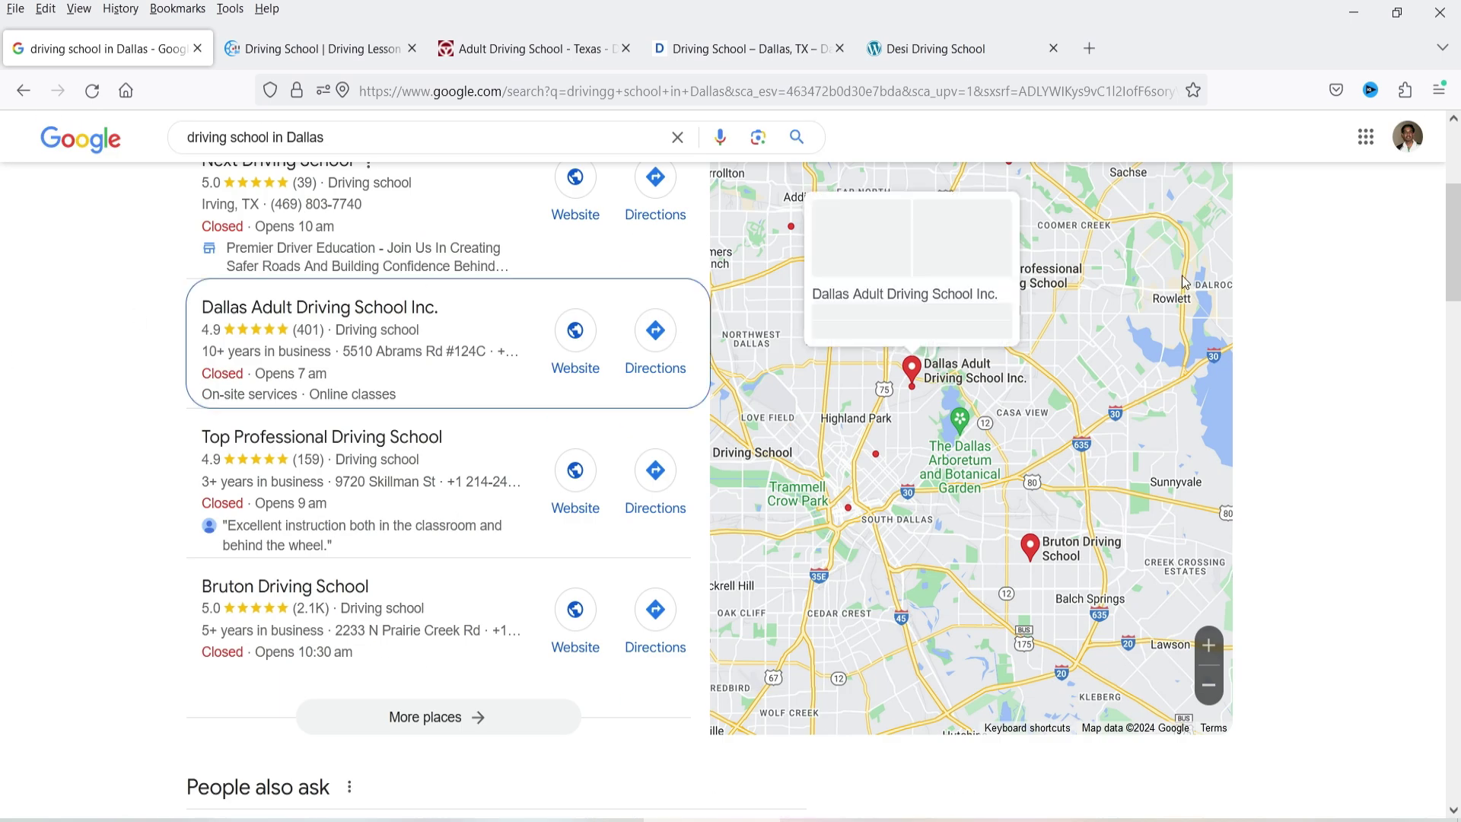
scroll(1377, 394, down, 10)
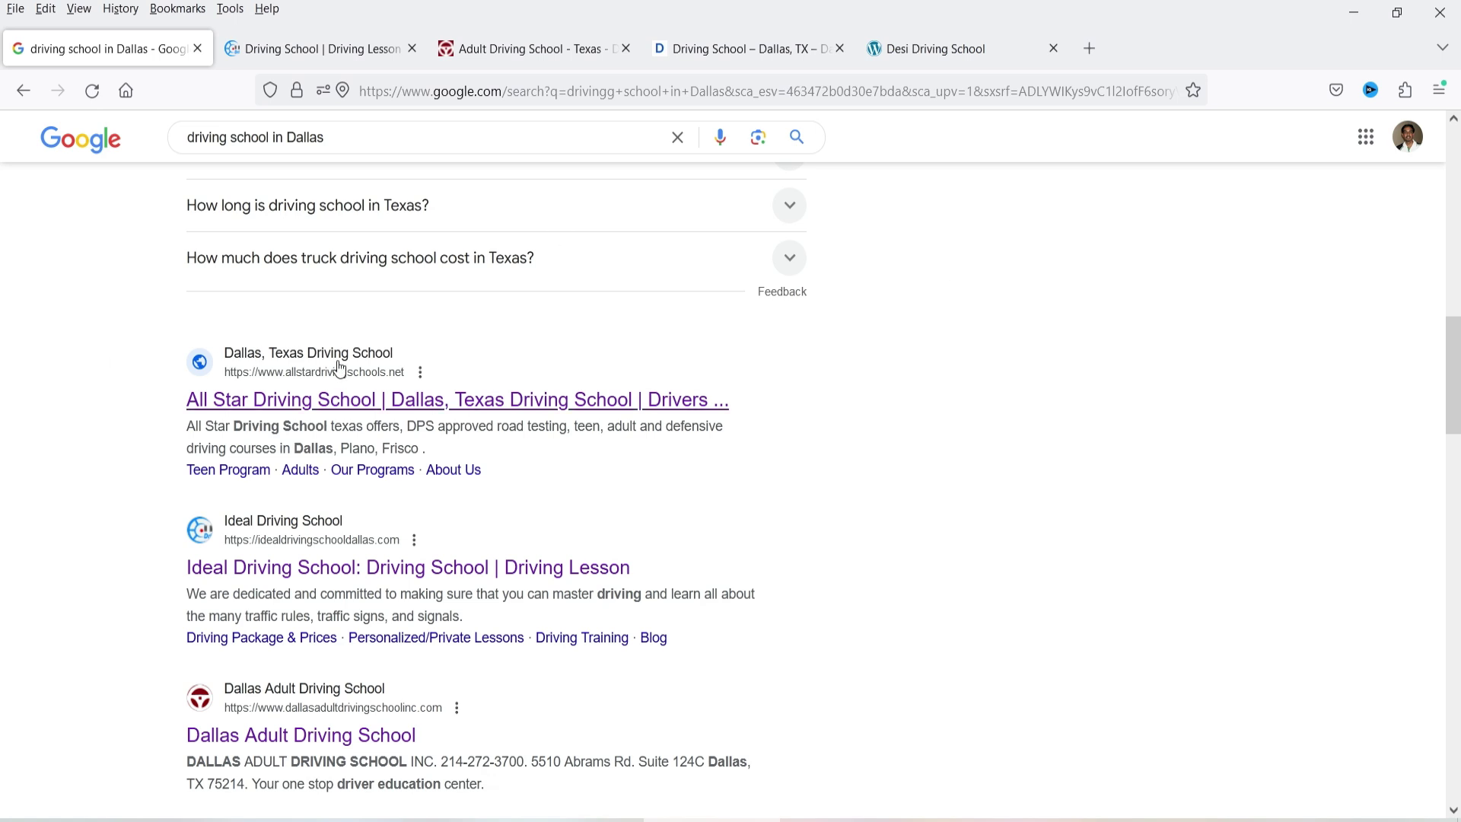
scroll(53, 394, down, 3)
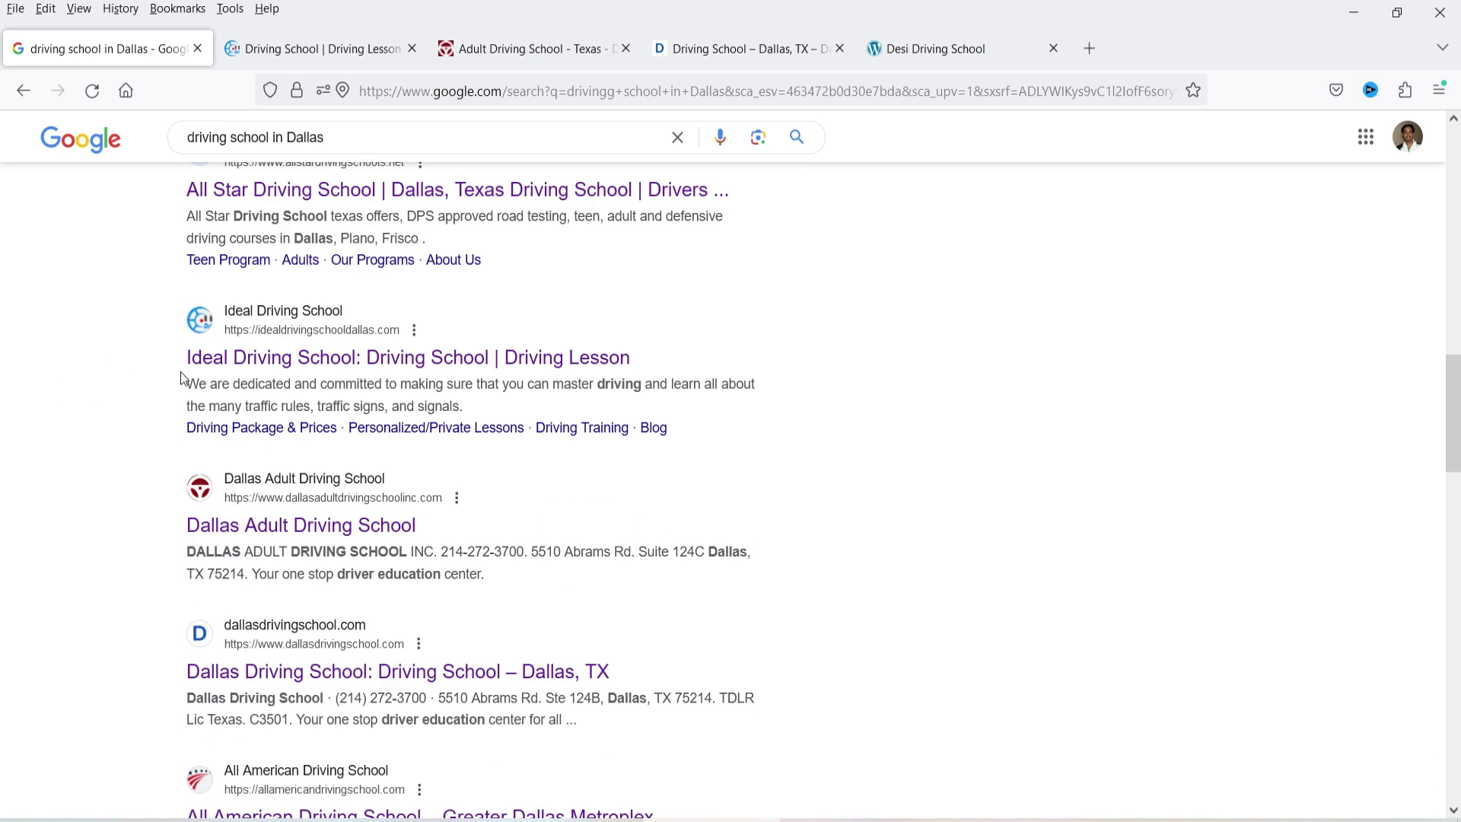
scroll(39, 407, down, 2)
scroll(53, 462, down, 6)
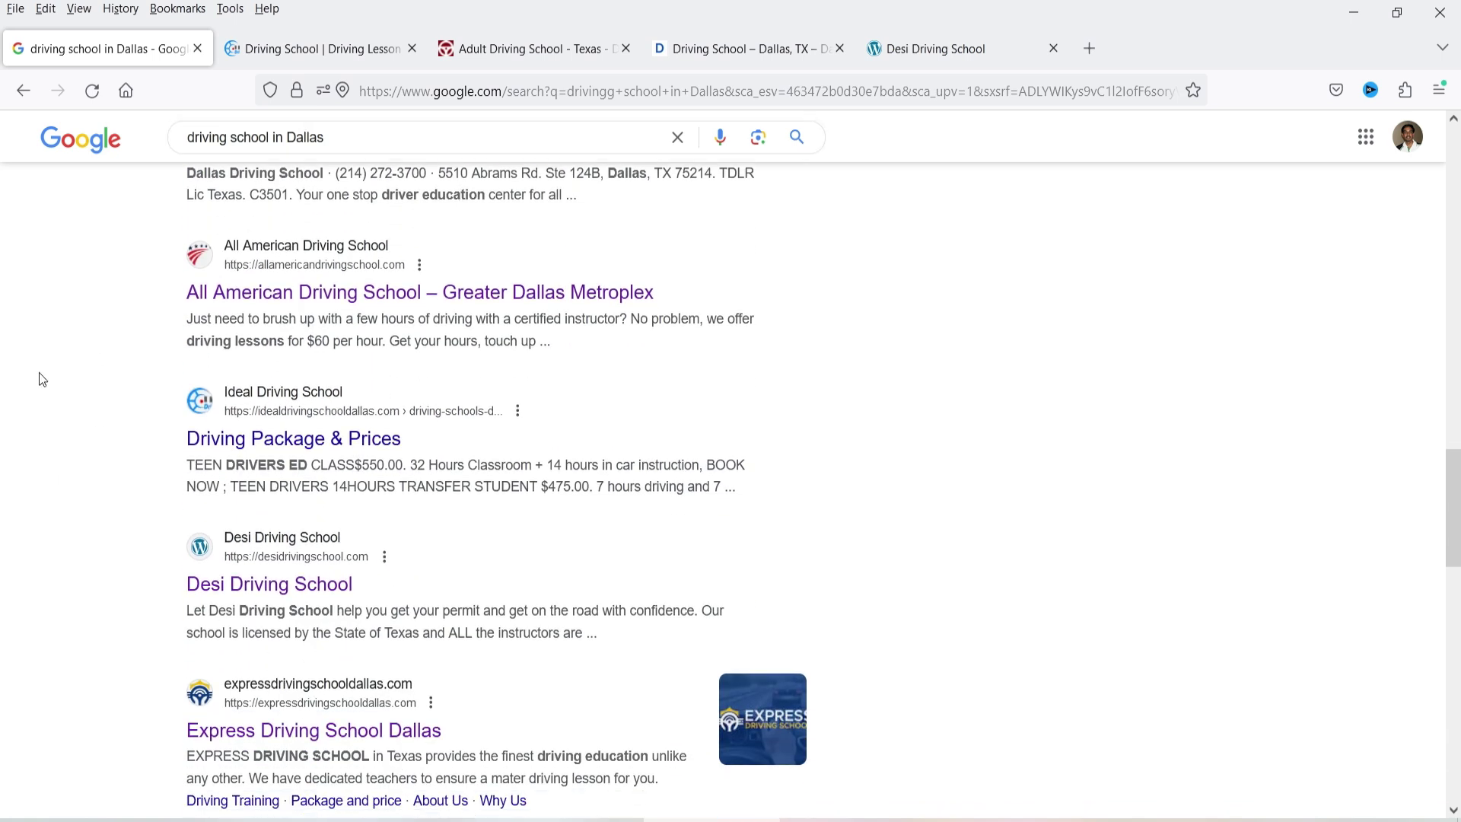
scroll(39, 372, down, 3)
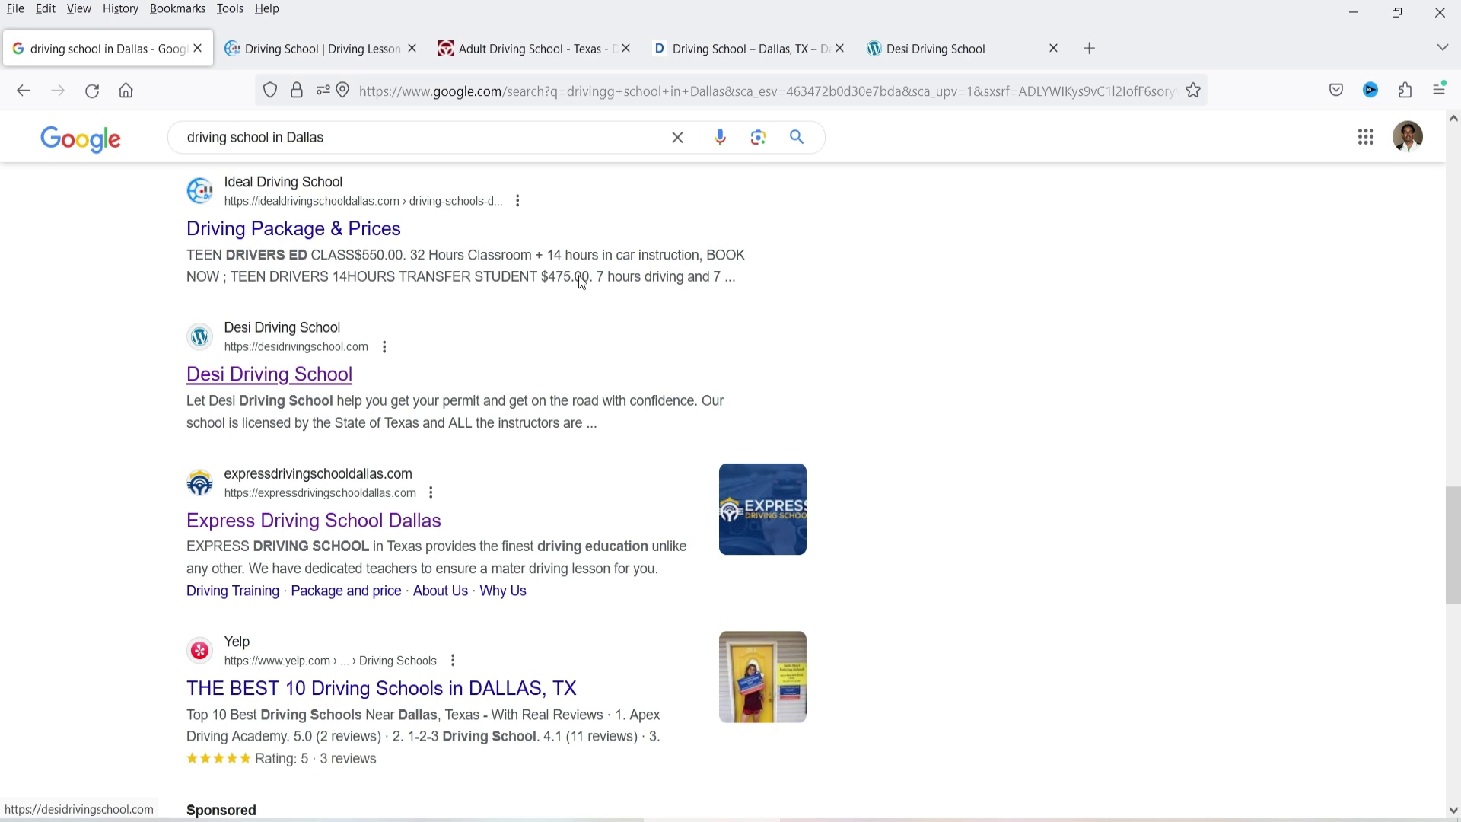
Step: Open the Desi Driving School website and review its home page down to the contact information
click(947, 48)
scroll(875, 399, down, 15)
scroll(882, 407, down, 5)
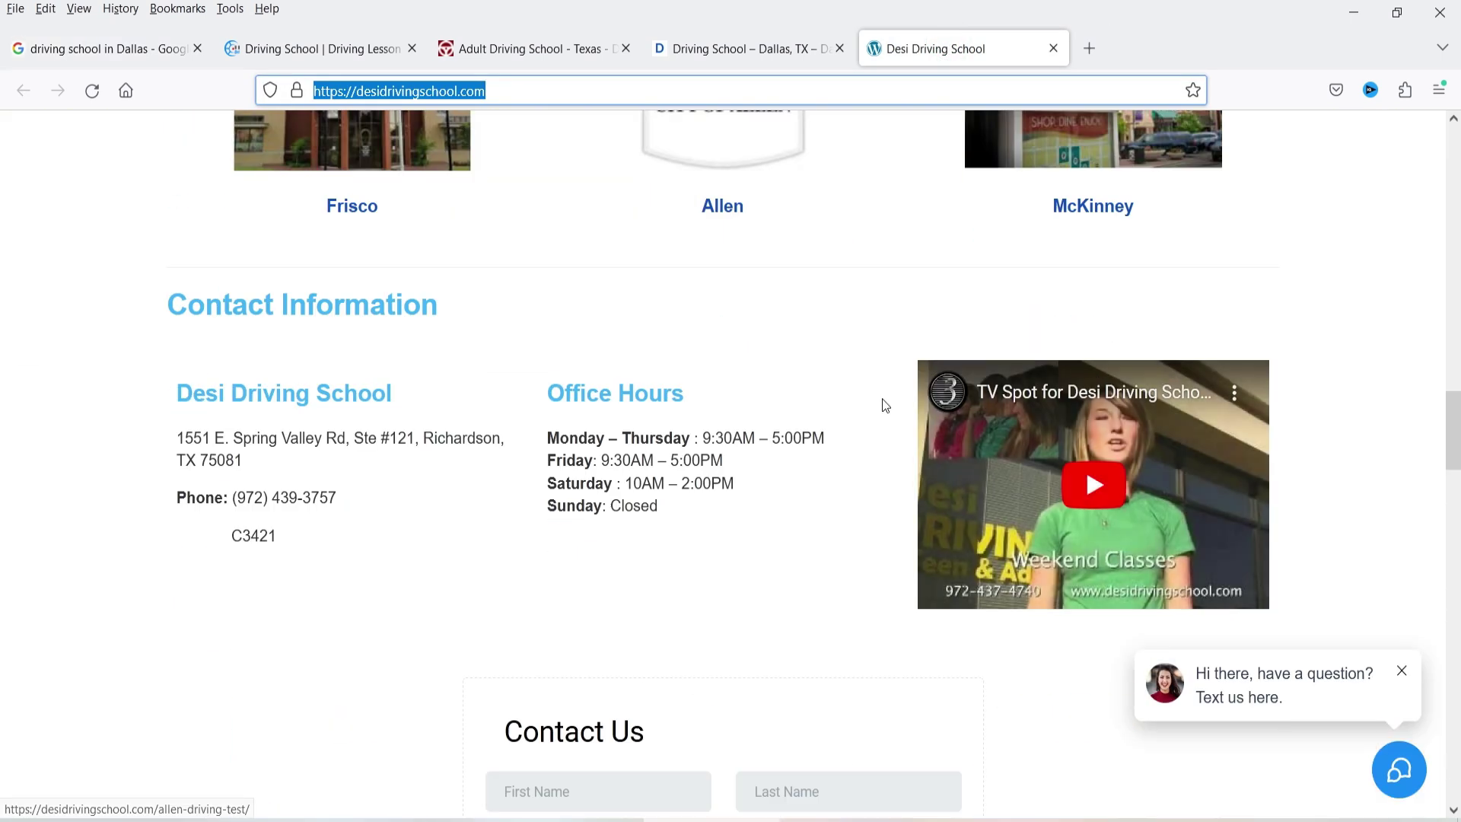
scroll(882, 405, up, 20)
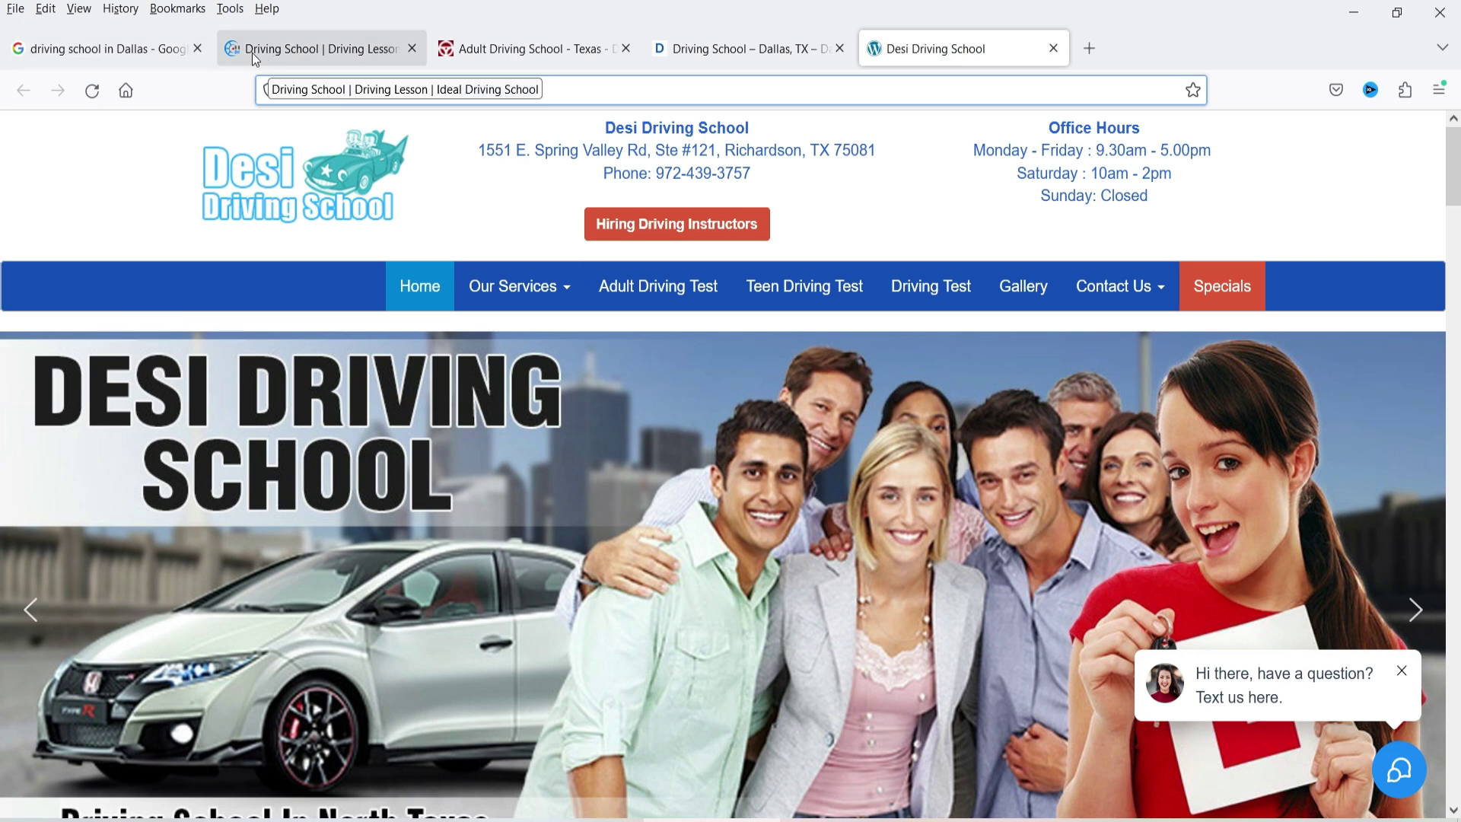
Step: Review the Google results again and check the Ideal Driving School home page against them
click(85, 49)
scroll(148, 402, up, 15)
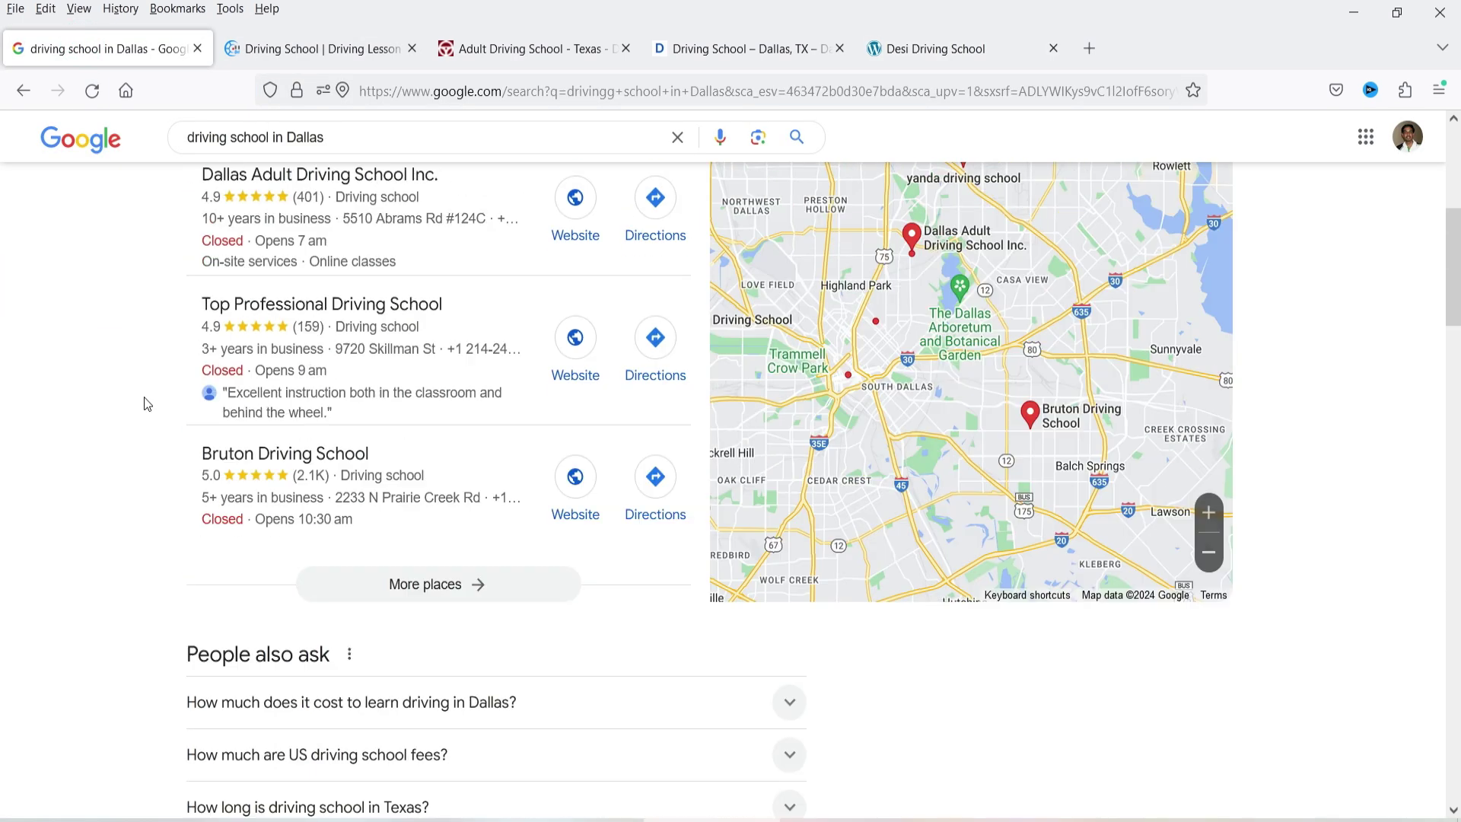
click(278, 49)
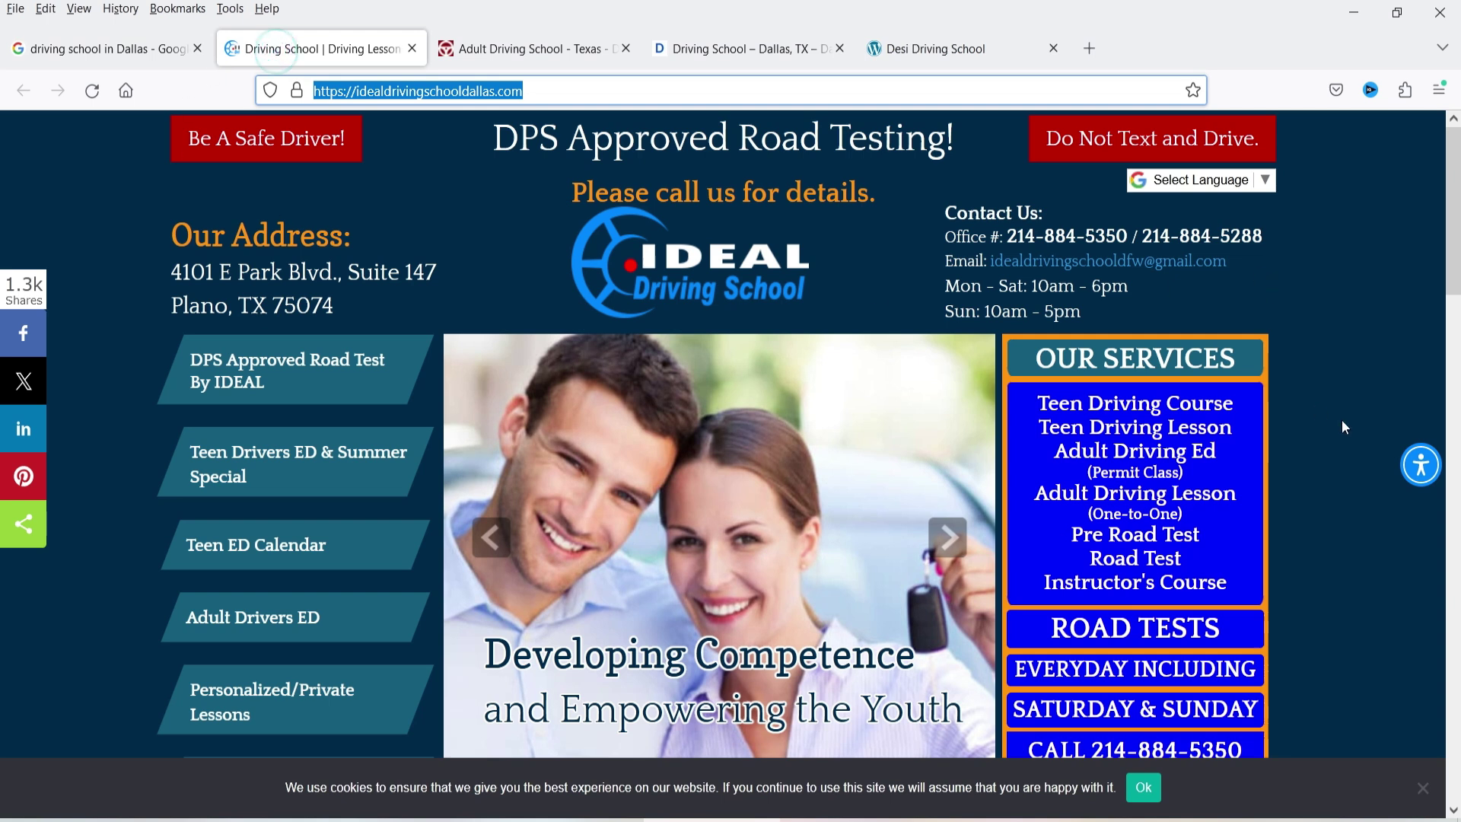
click(132, 52)
scroll(339, 391, down, 8)
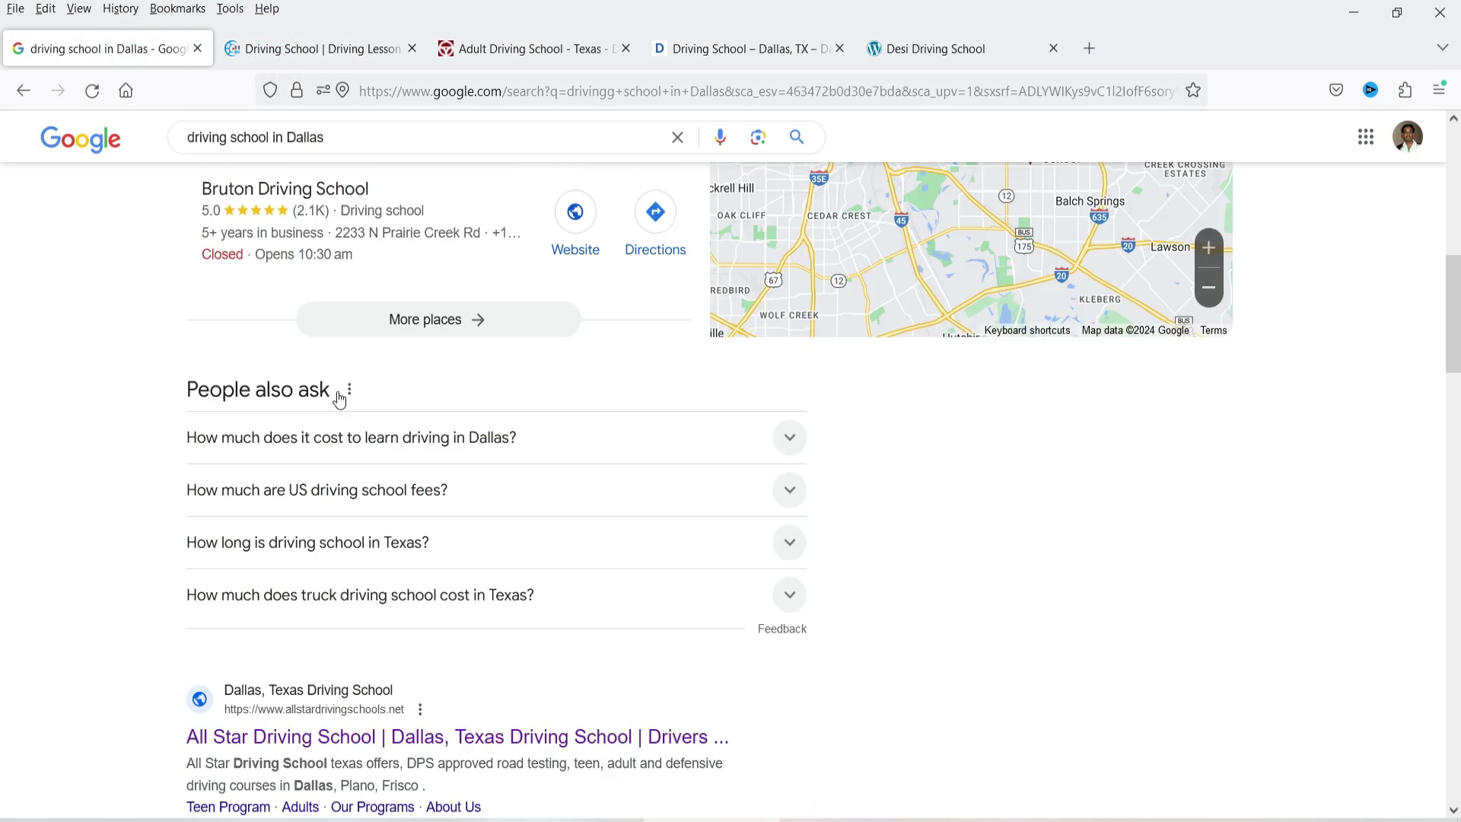
Step: Compare the Ideal Driving School and Desi Driving School home pages, and return to the organic search results
click(320, 49)
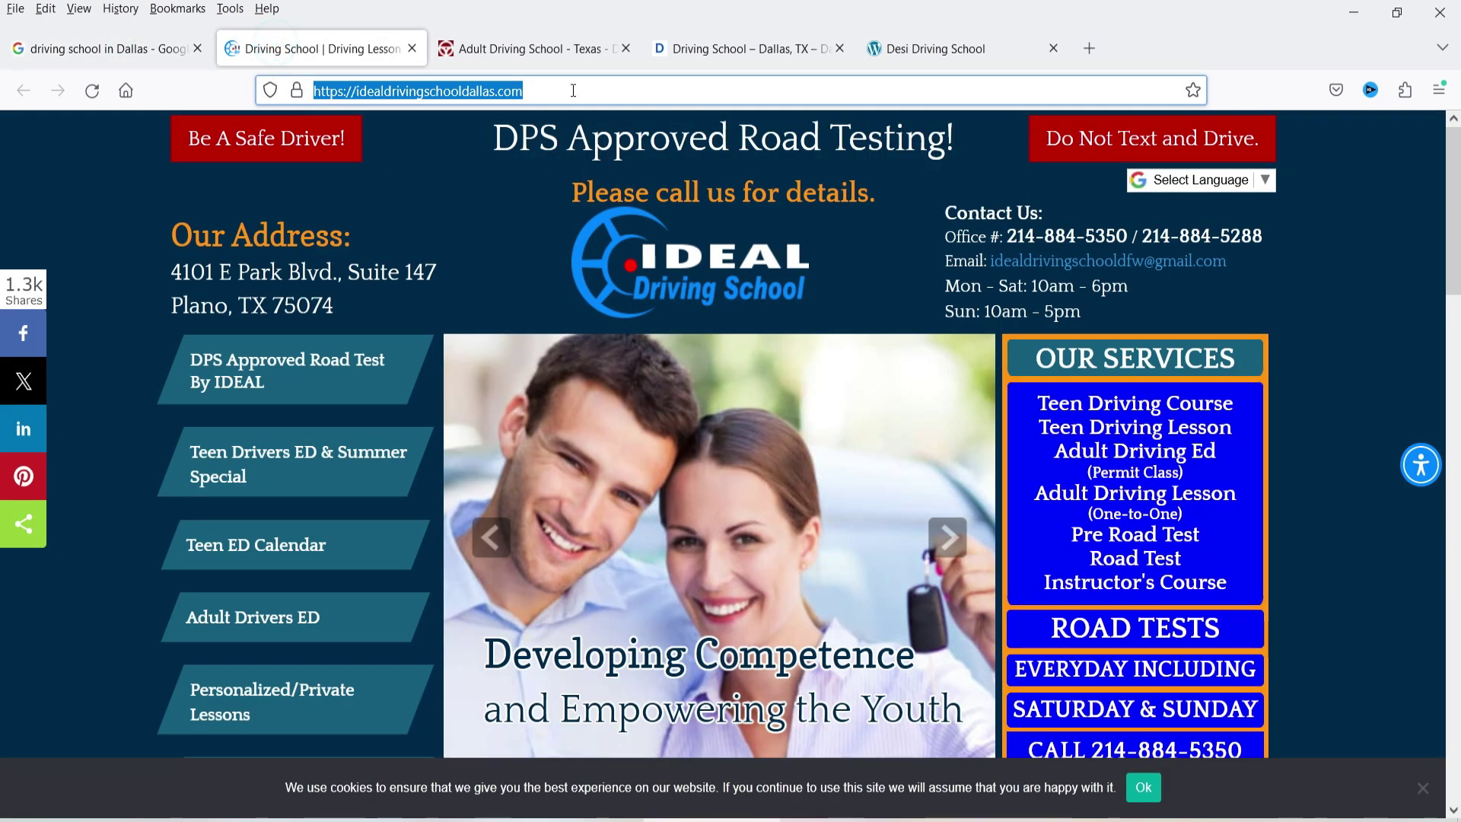
click(962, 50)
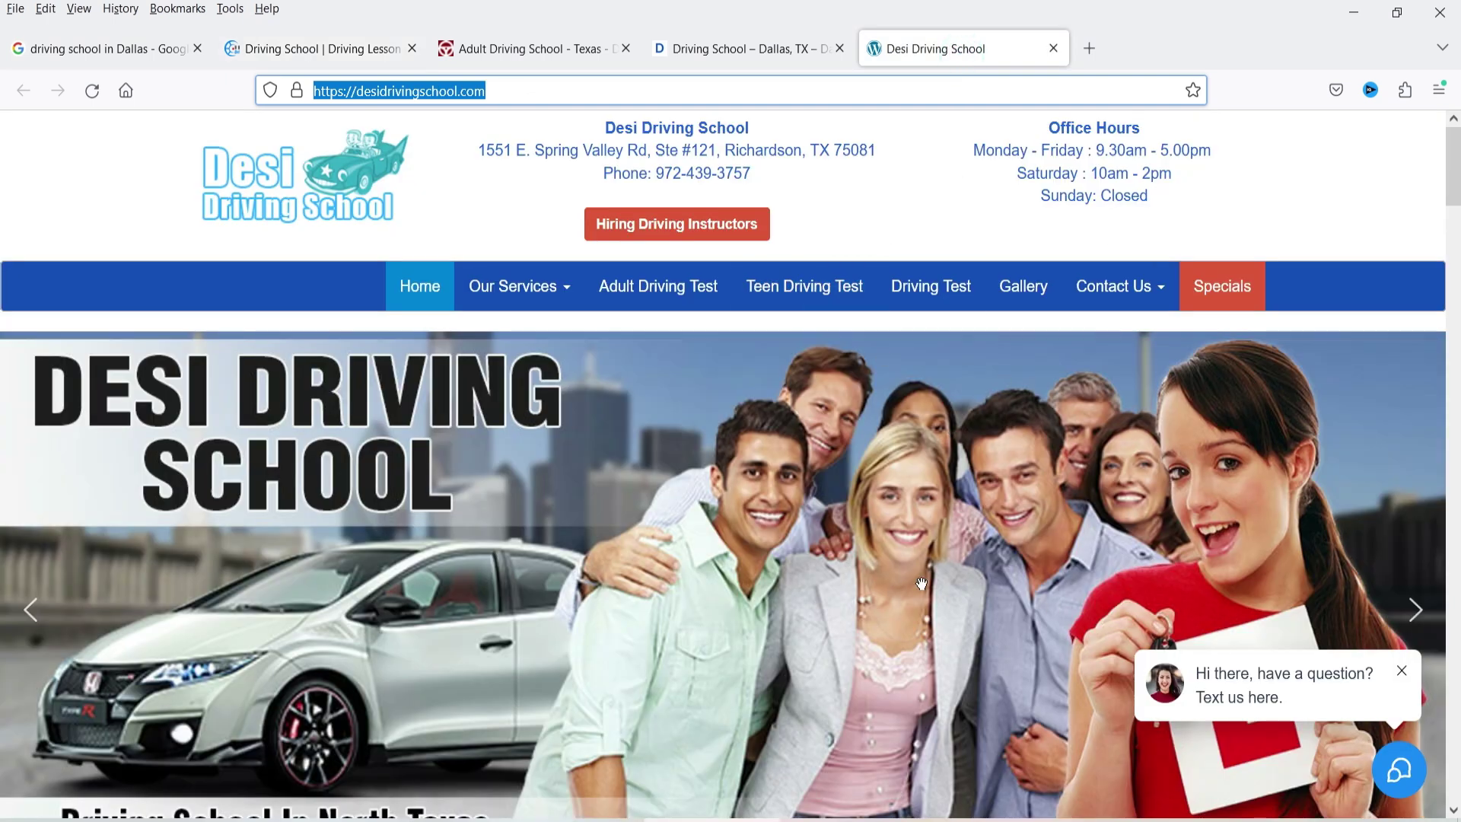
key(ctrl+2)
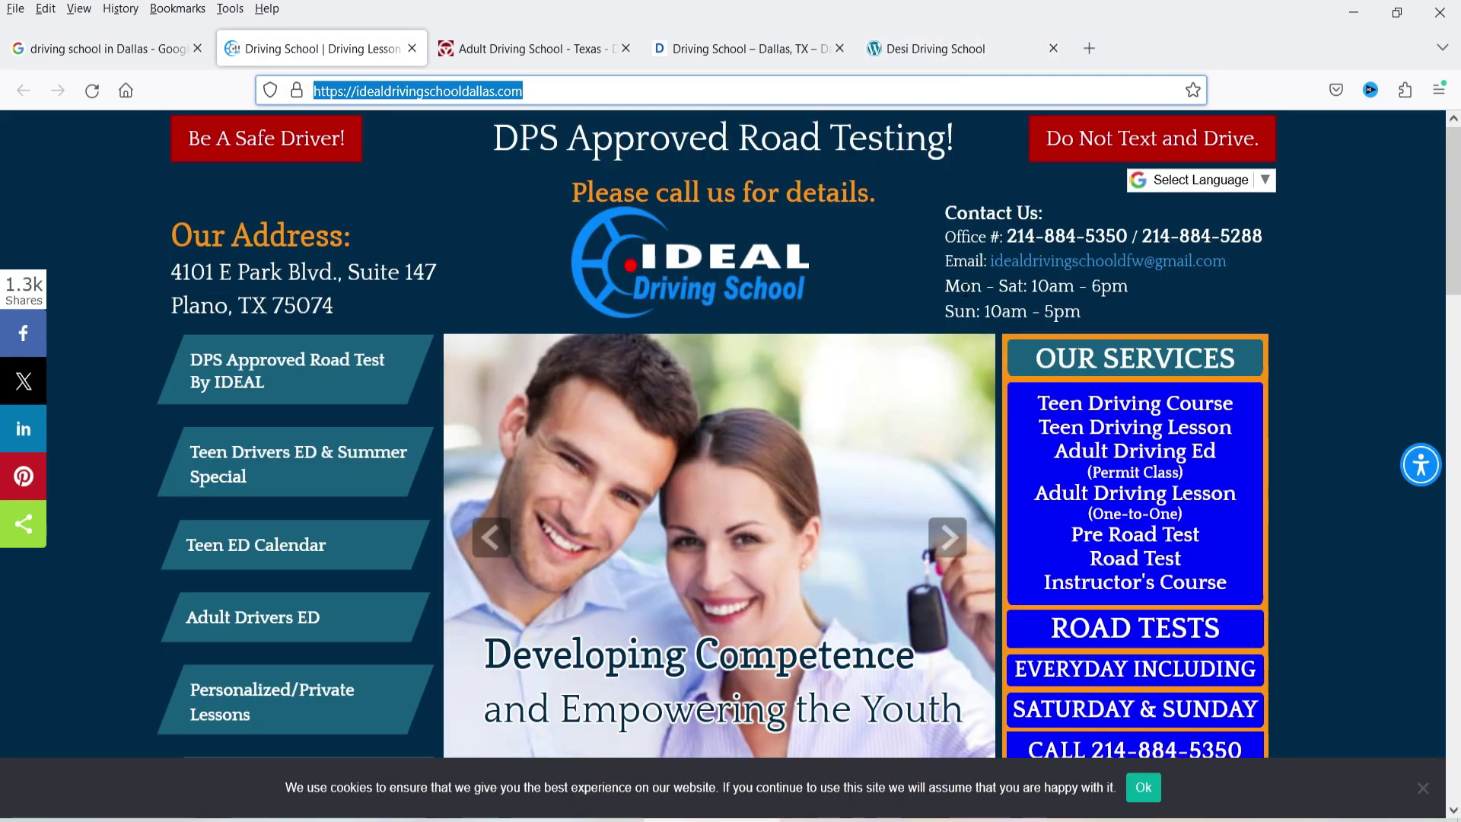
click(83, 47)
scroll(244, 464, down, 5)
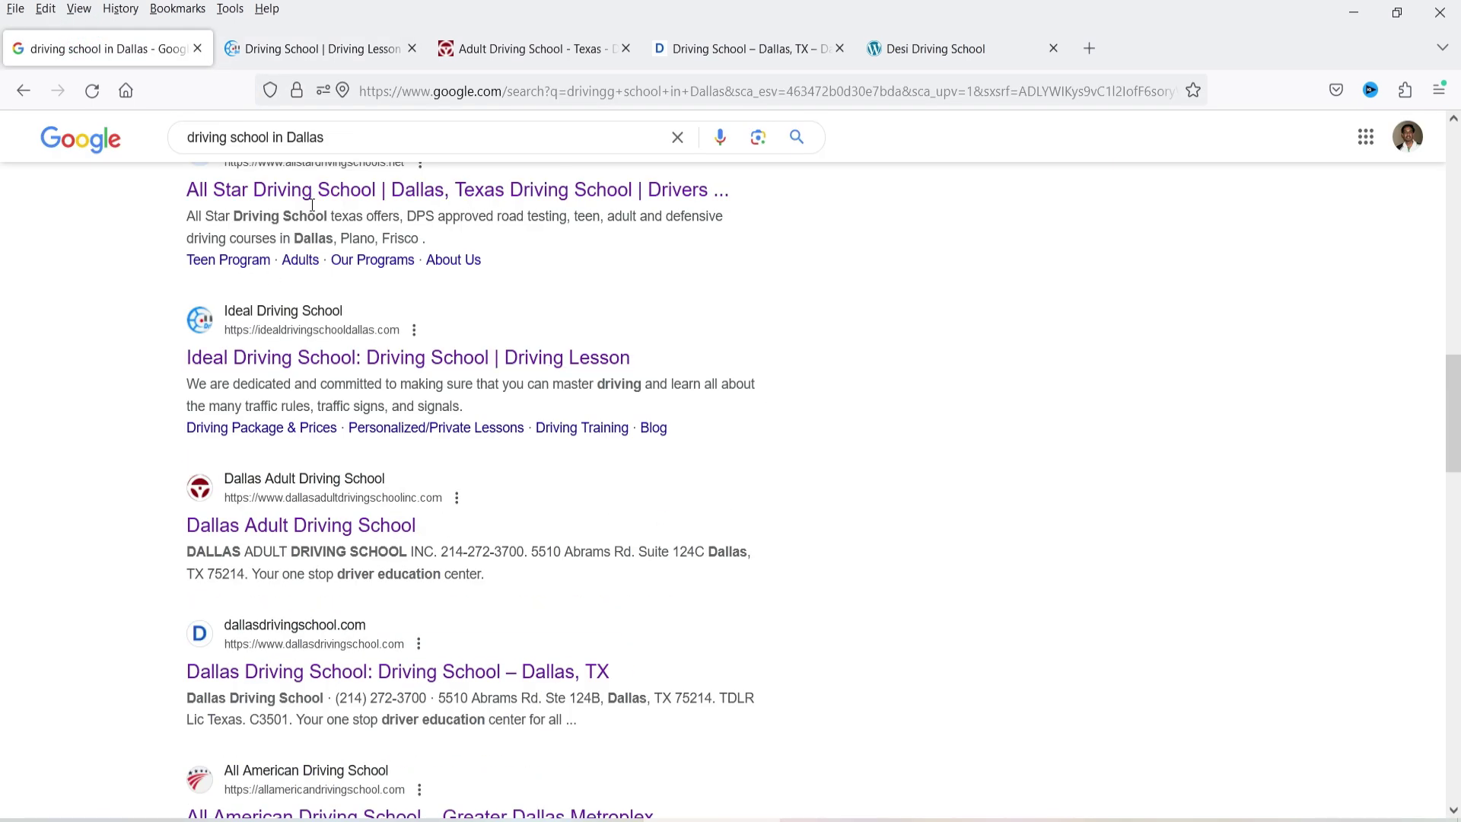
Step: Bring up the Ideal Driving School home page and review the competitor website addresses listed in the Notepad notes
click(320, 48)
key(alt+Tab)
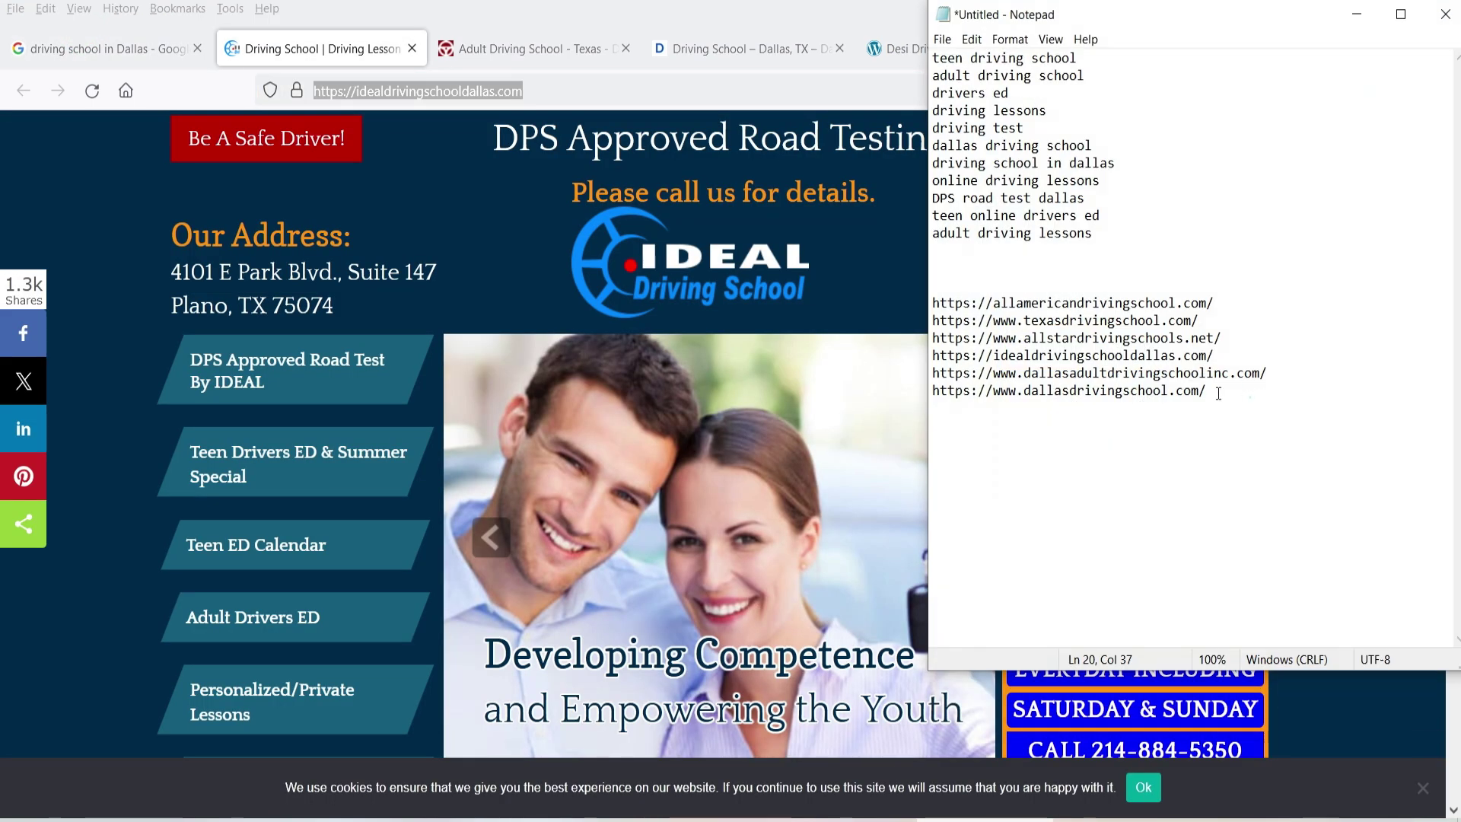
click(1250, 396)
key(shift+Up)
key(shift+Up)
key(shift+Up)
key(shift+Up)
key(shift+Up)
key(shift+Up)
Step: Review the list of driving school keywords in the Notepad notes, from "adult driving lessons" up to "teen driving school"
click(1148, 245)
key(shift+Up)
key(shift+Up)
key(shift+Up)
key(shift+Up)
key(shift+Up)
key(shift+Up)
key(shift+Up)
key(shift+Up)
key(shift+Up)
key(shift+Up)
key(shift+Up)
click(1276, 210)
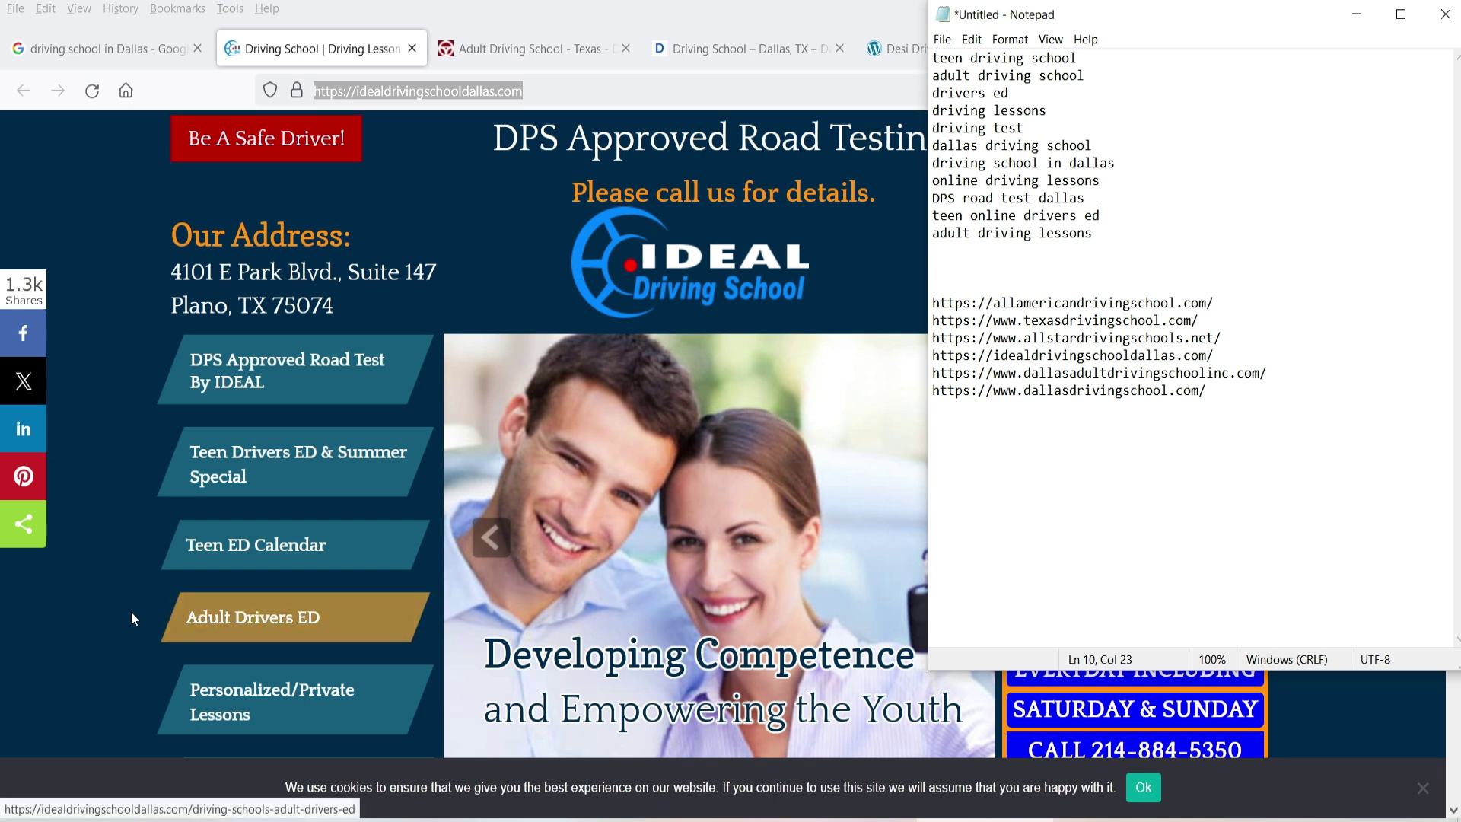
Step: Examine the Ideal Driving School home page's services and class information, and check it against the keyword list in Notepad
scroll(91, 631, down, 5)
click(89, 636)
scroll(906, 502, down, 3)
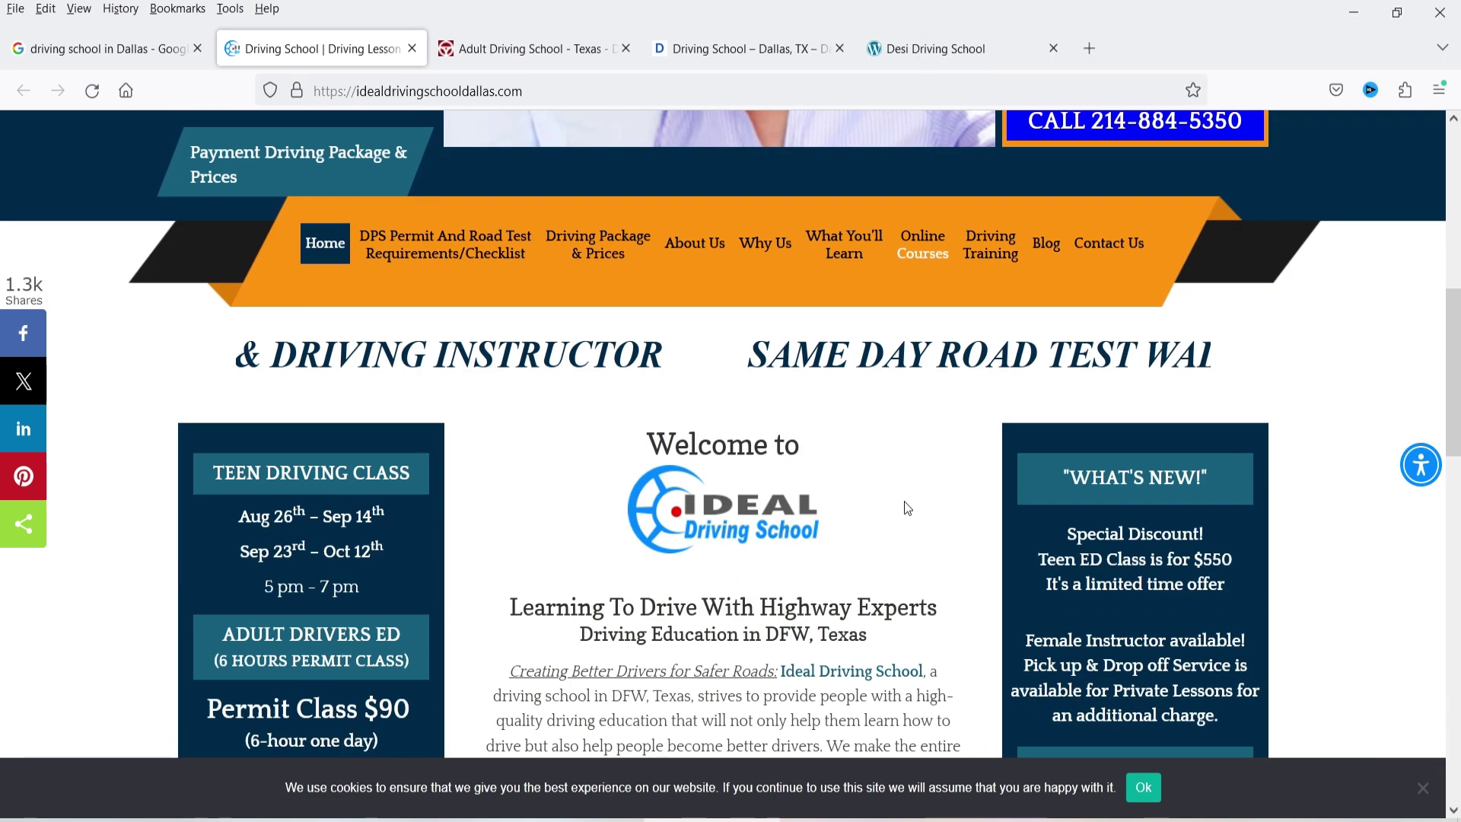
scroll(906, 500, up, 8)
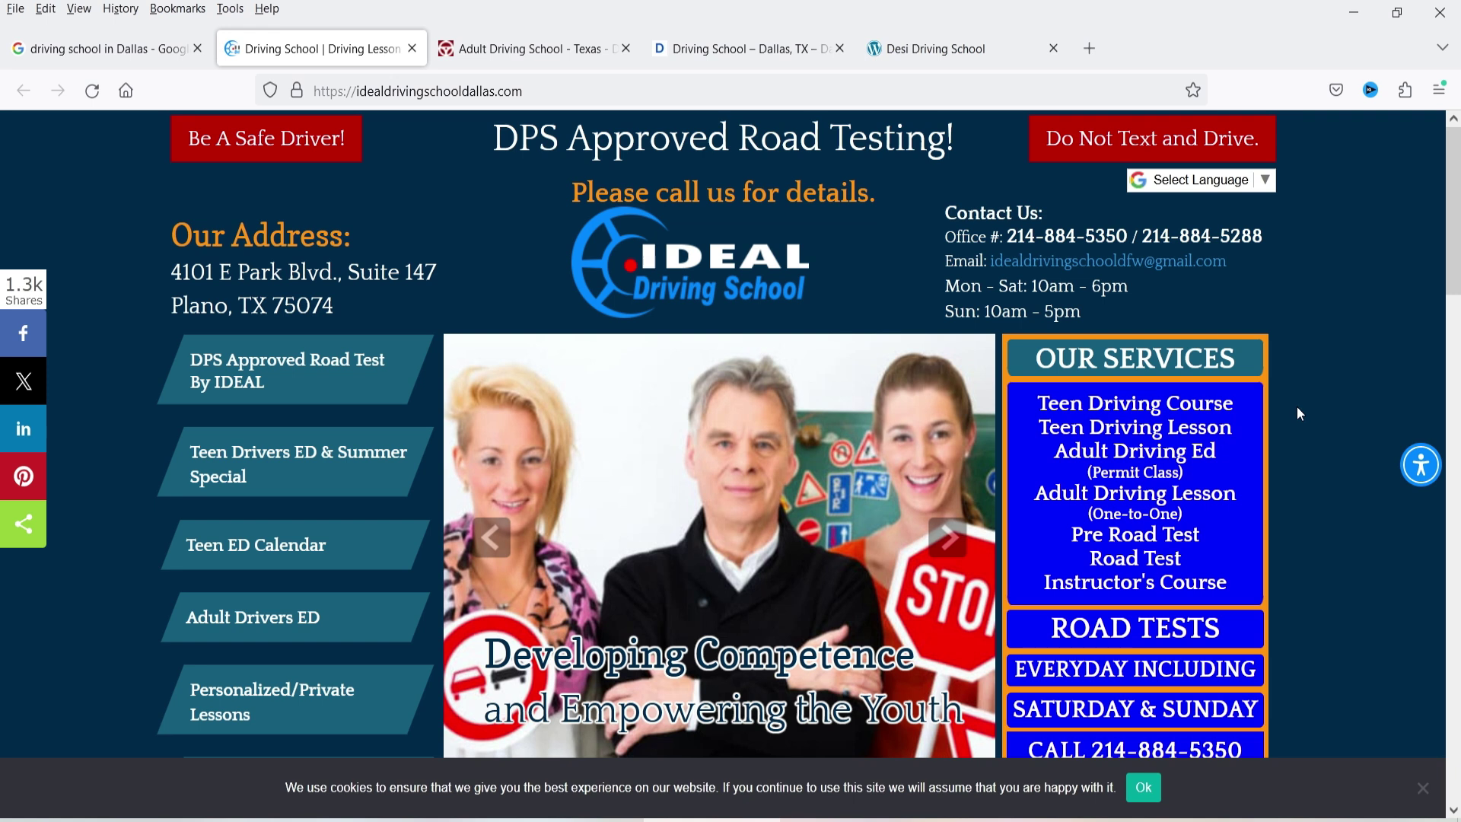
key(alt+Tab)
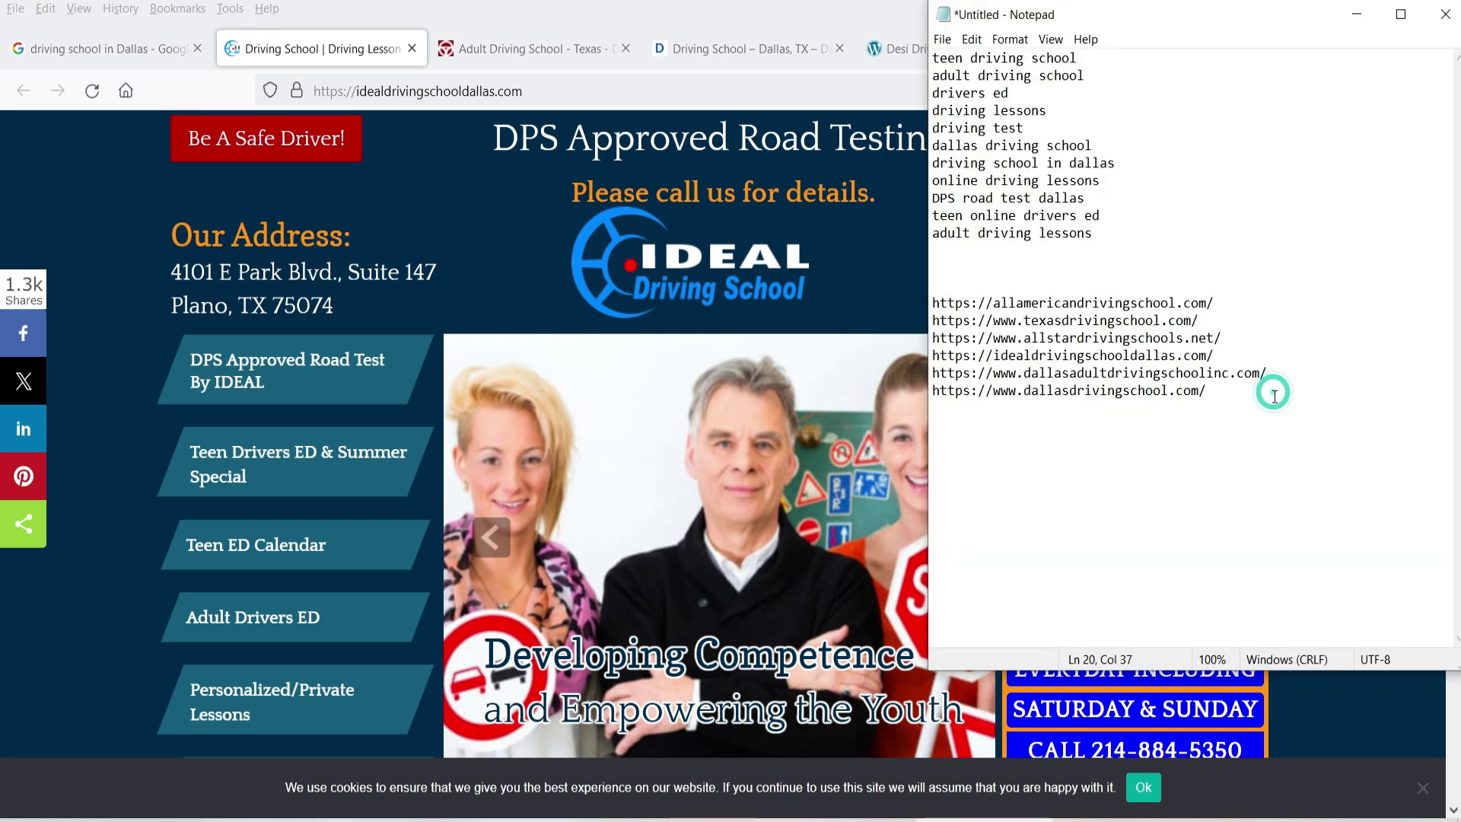
drag(1143, 236, 933, 54)
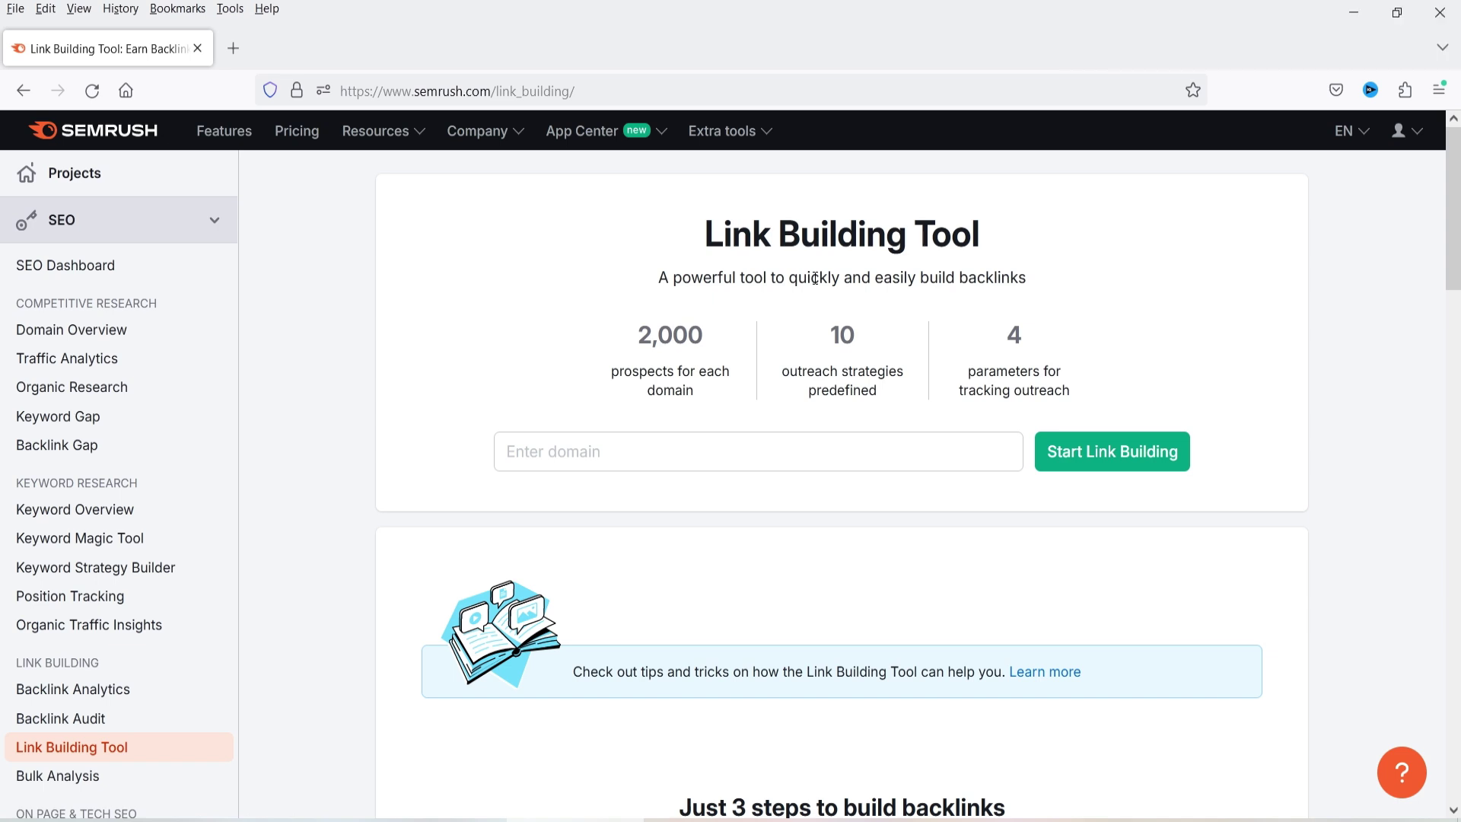
Step: Set up a Link Building Tool project in Semrush for the domain desidrivingschool.com
click(559, 448)
text(desidrivingschool.com)
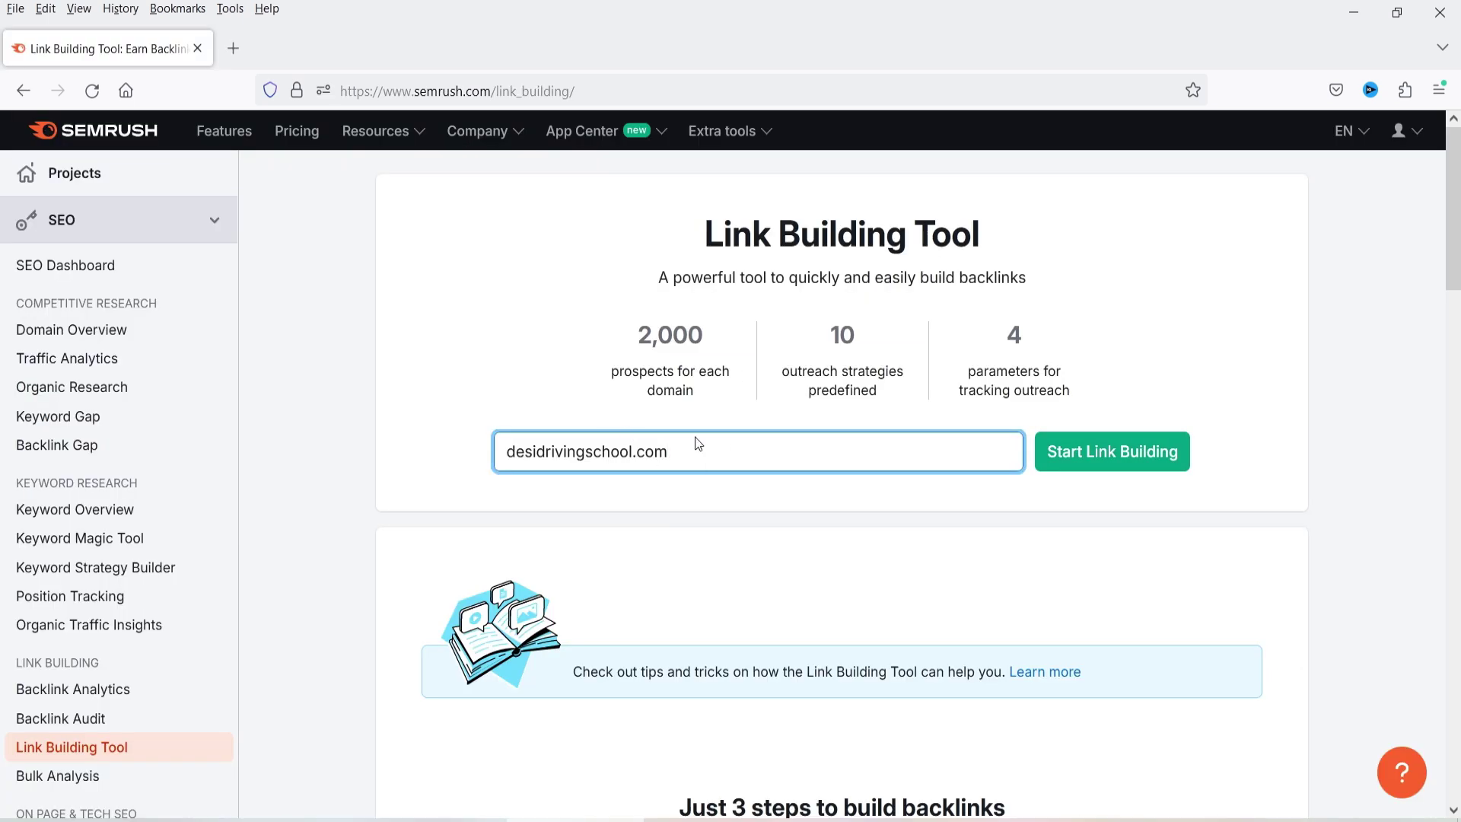
click(1093, 456)
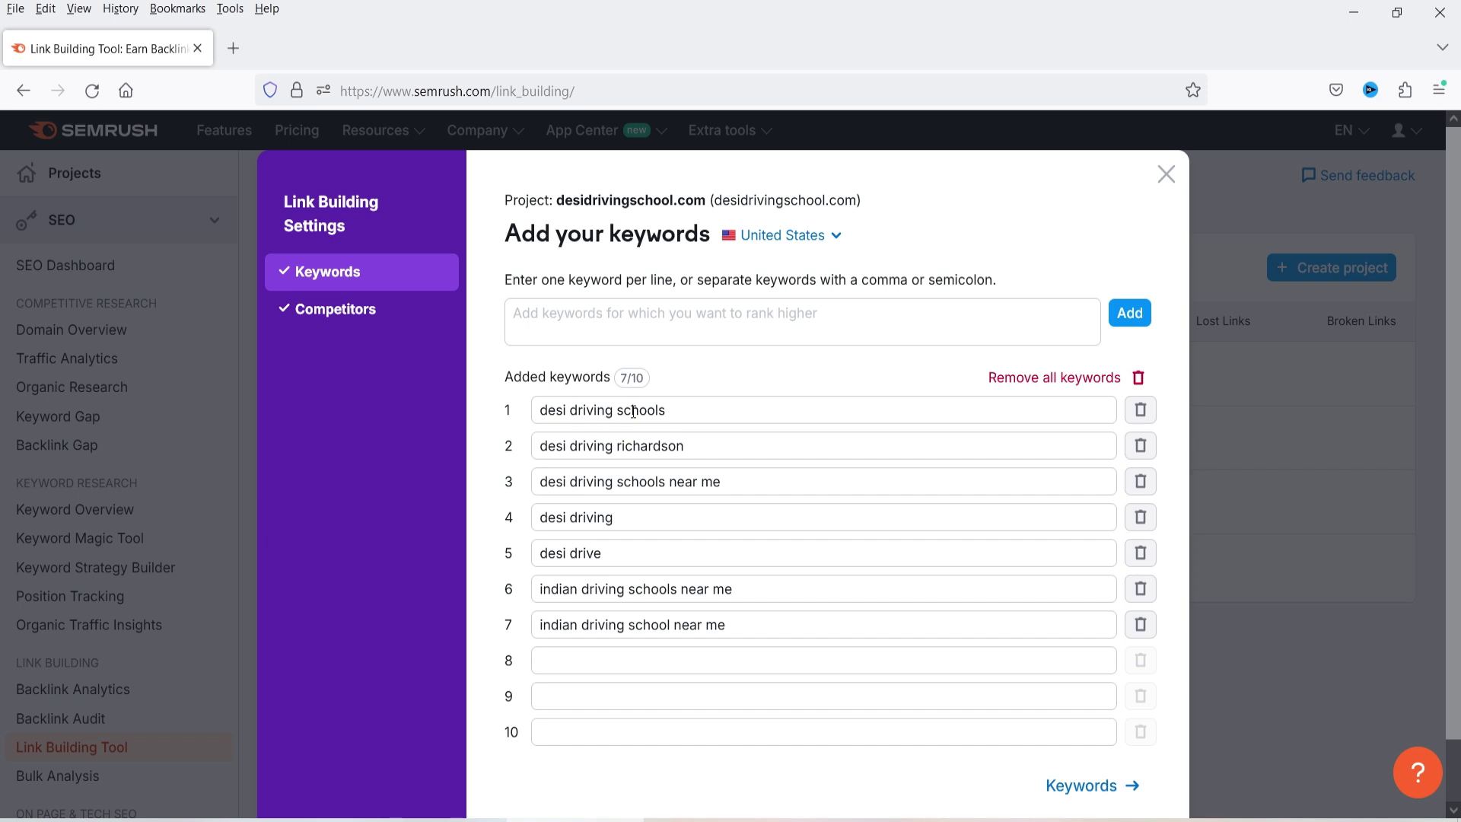
Step: Replace the fourth suggested keyword with "teen driving school", copied from the Notepad keyword list
double_click(566, 411)
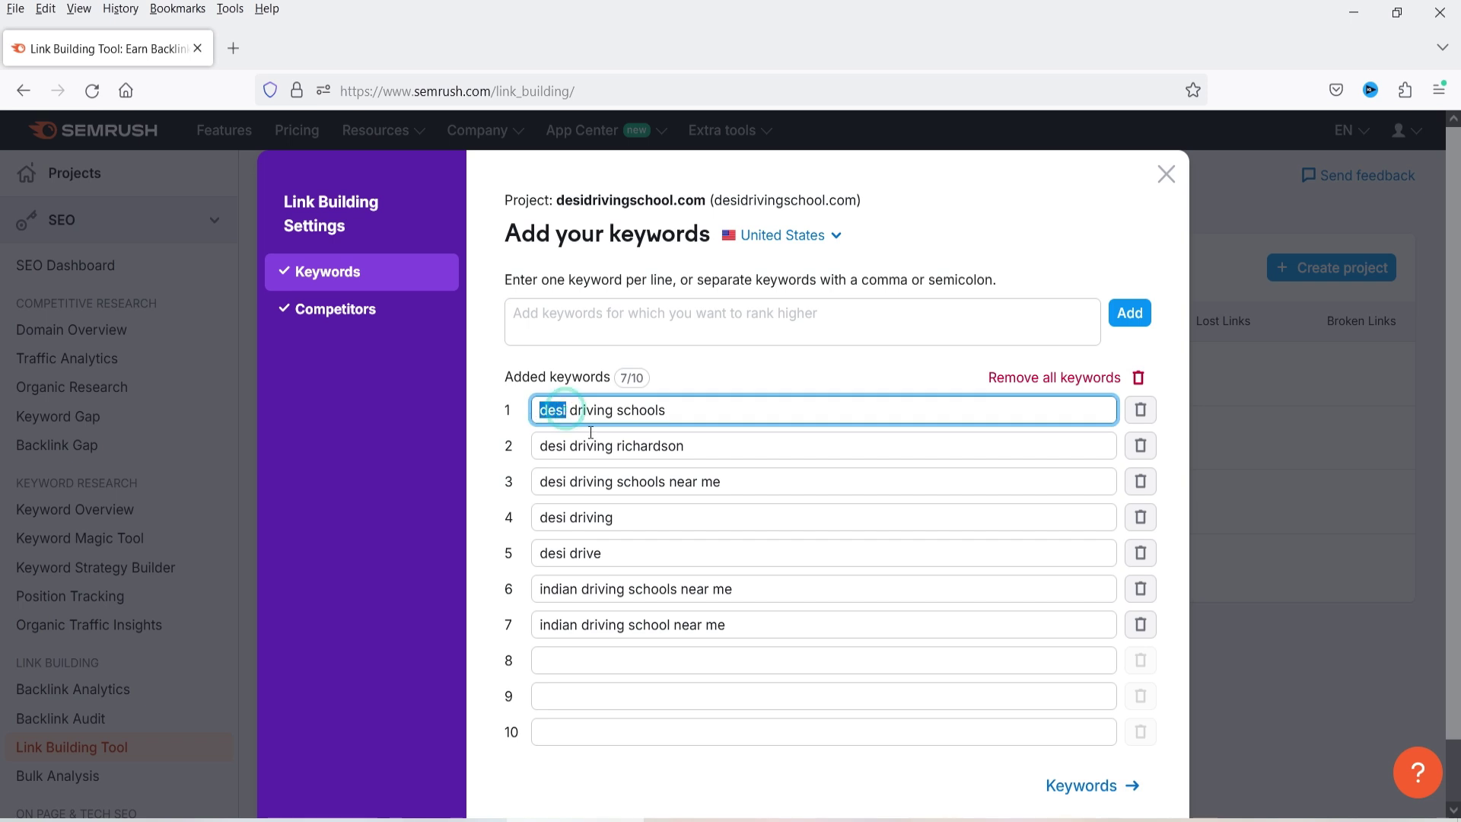
click(701, 408)
click(702, 408)
key(alt+Tab)
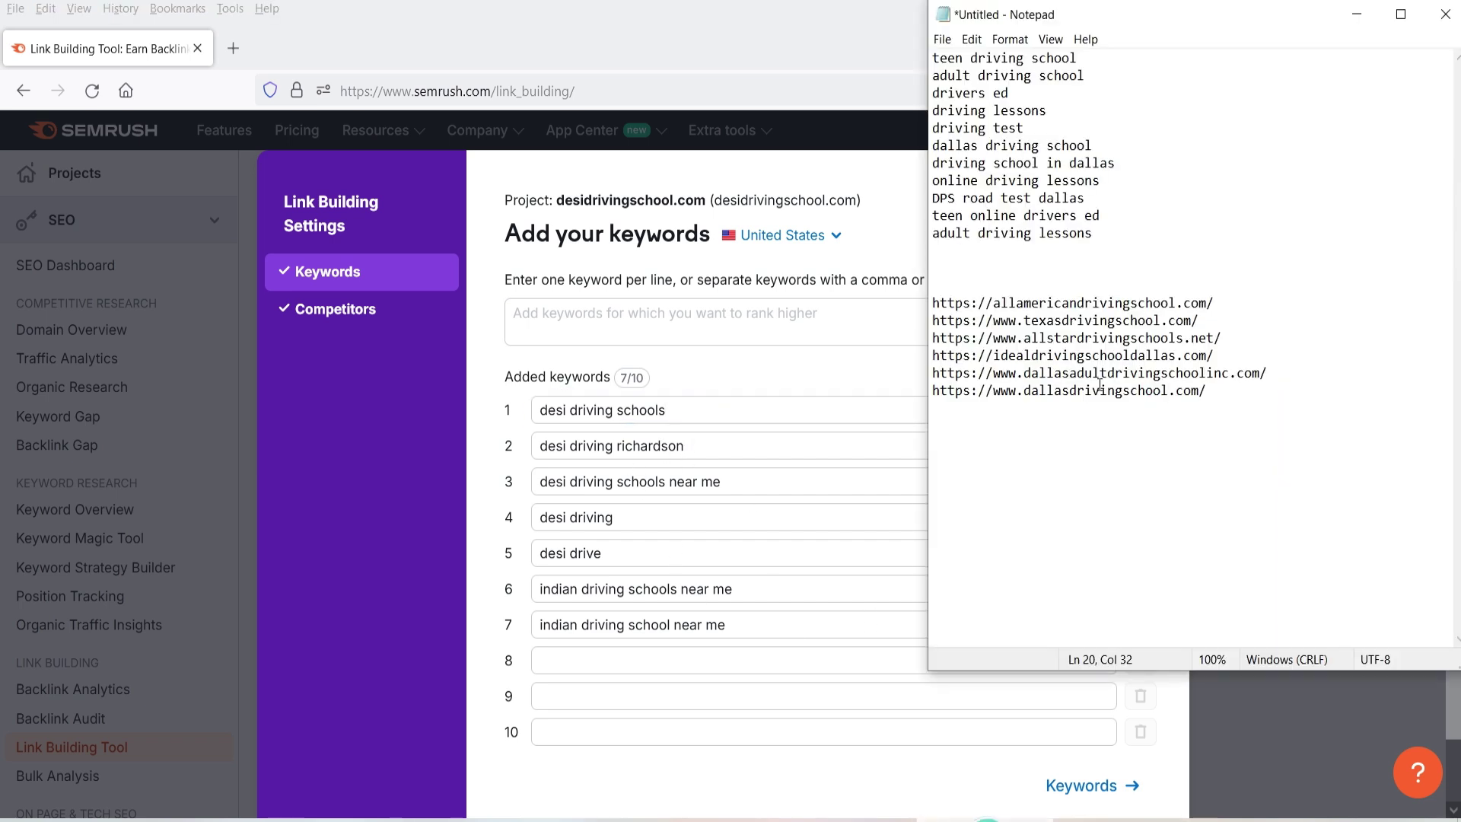
click(1105, 233)
key(ctrl+shift+Home)
click(1115, 81)
drag(1103, 57, 821, 54)
key(ctrl+c)
key(alt+Tab)
triple_click(626, 518)
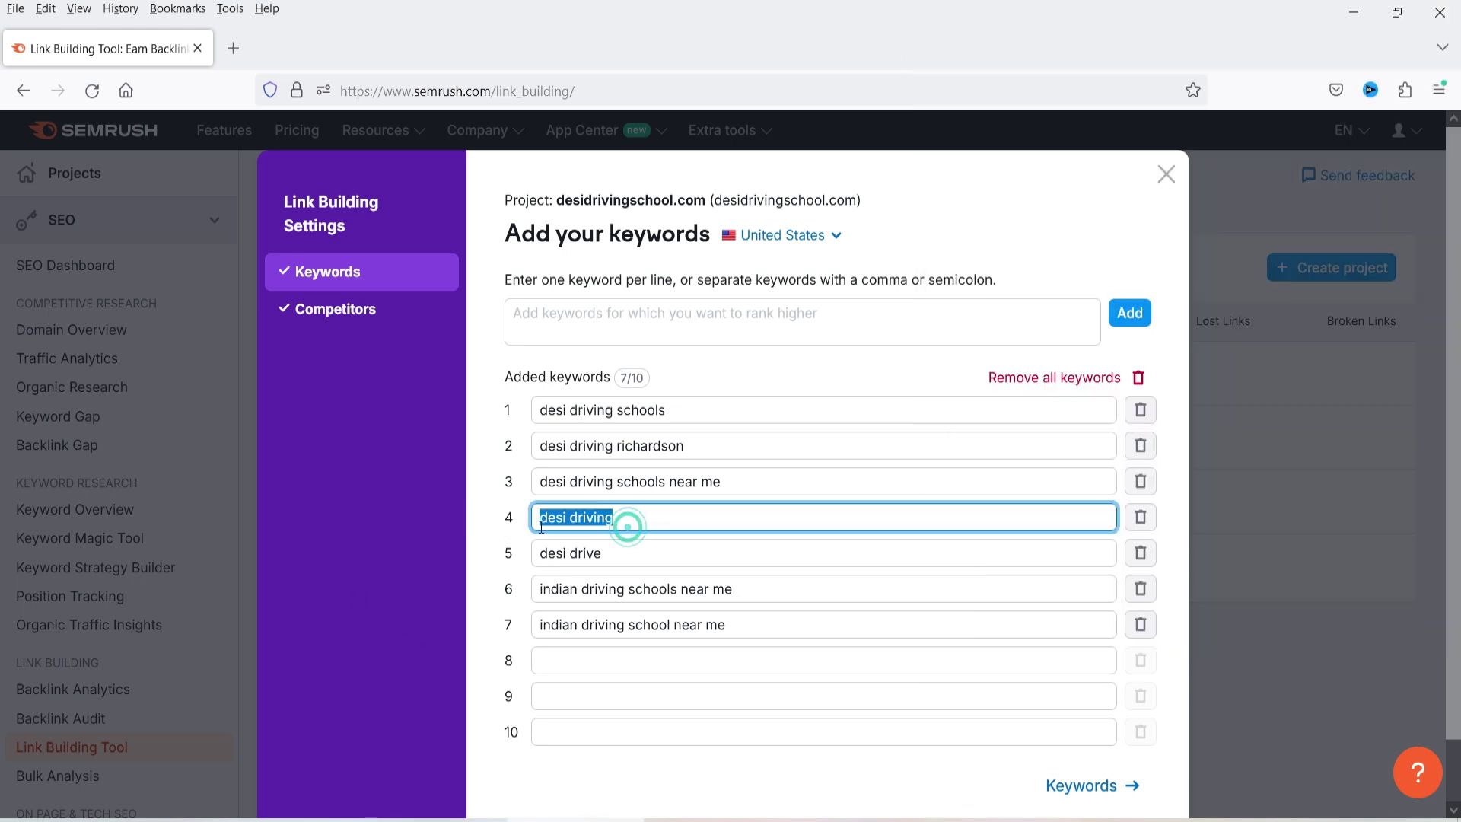
key(ctrl+v)
Step: Replace the third suggested keyword with "adult driving school", copied from the Notepad list
key(alt+Tab)
drag(1083, 75, 932, 75)
key(ctrl+c)
key(alt+Tab)
triple_click(626, 482)
key(ctrl+v)
Step: Replace the fifth keyword with "driving lessons", the sixth with "drivers ed" and the second with "driving test", using the Notepad list
key(alt+Tab)
triple_click(626, 553)
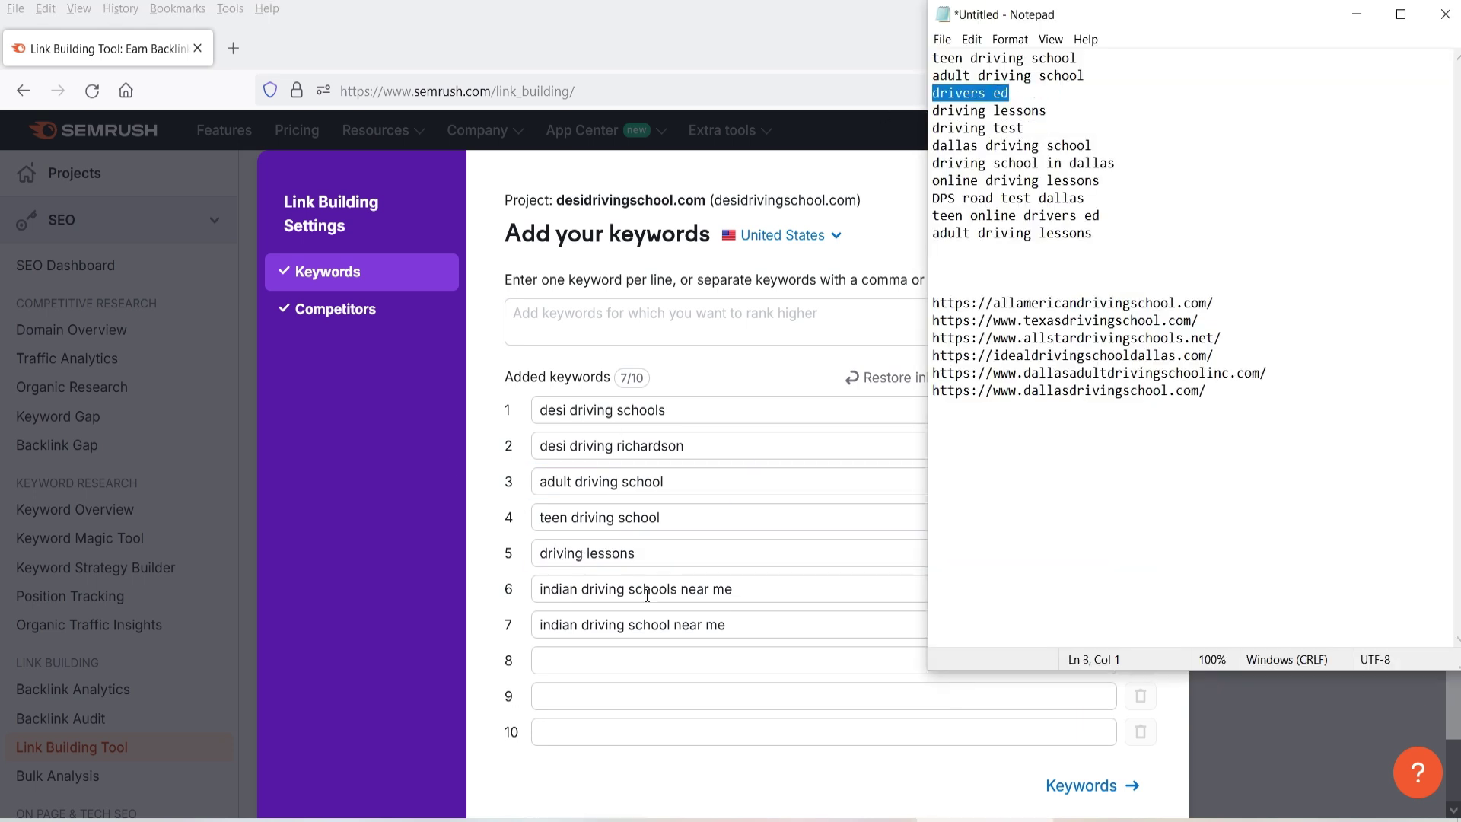
triple_click(626, 588)
drag(1024, 128, 933, 128)
key(ctrl+c)
key(alt+Tab)
triple_click(626, 446)
key(ctrl+v)
Step: Set keywords seven to ten to "driving school in dallas", "dallas driving school", "online driving lessons" and "DPS road test dallas", and continue to the competitors
click(626, 660)
key(ctrl+v)
triple_click(626, 625)
key(ctrl+v)
drag(1100, 180, 933, 198)
key(ctrl+c)
key(alt+Tab)
click(626, 732)
key(ctrl+v)
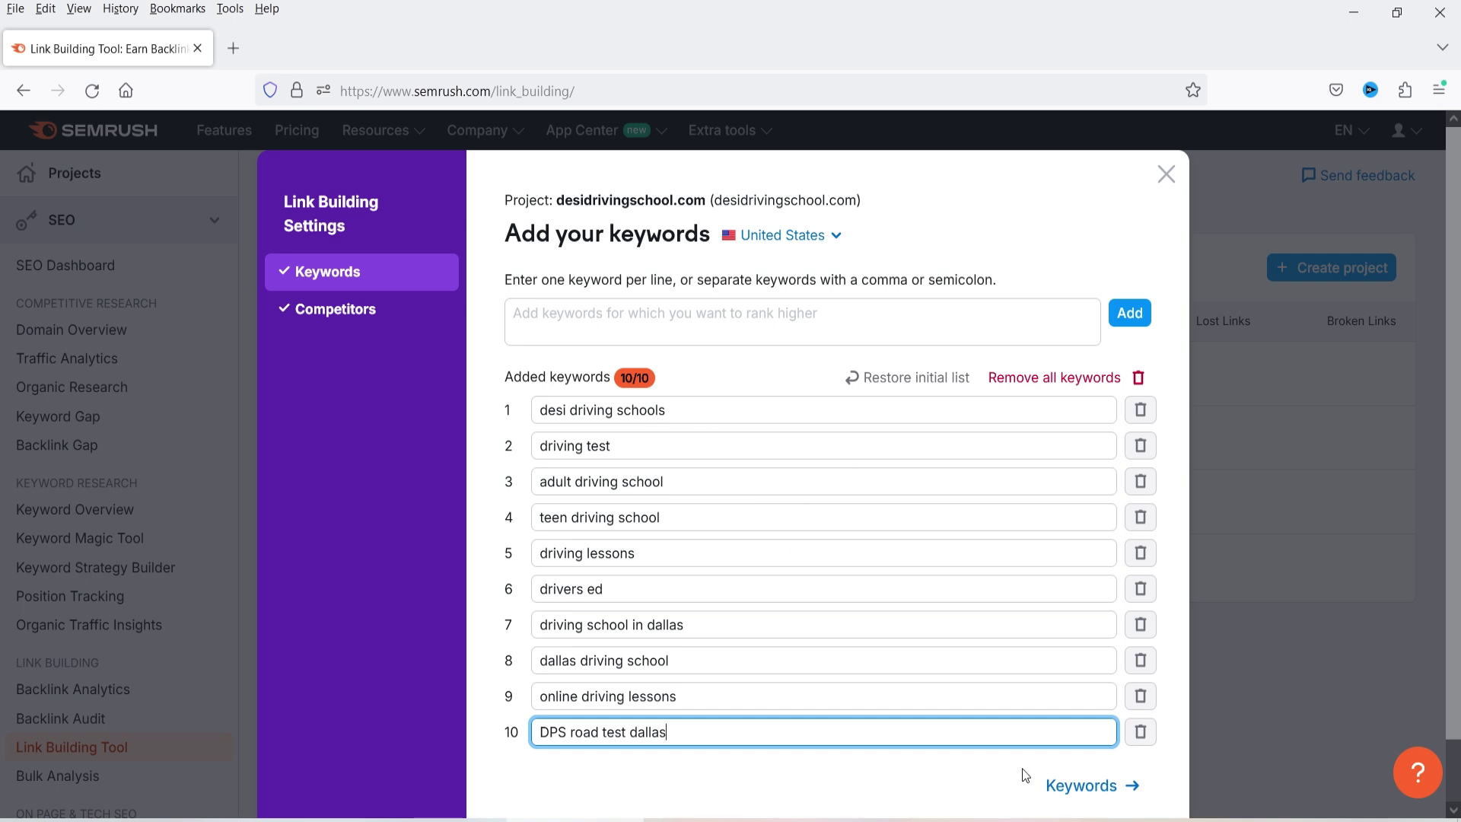
scroll(1126, 684, down, 1)
click(1092, 719)
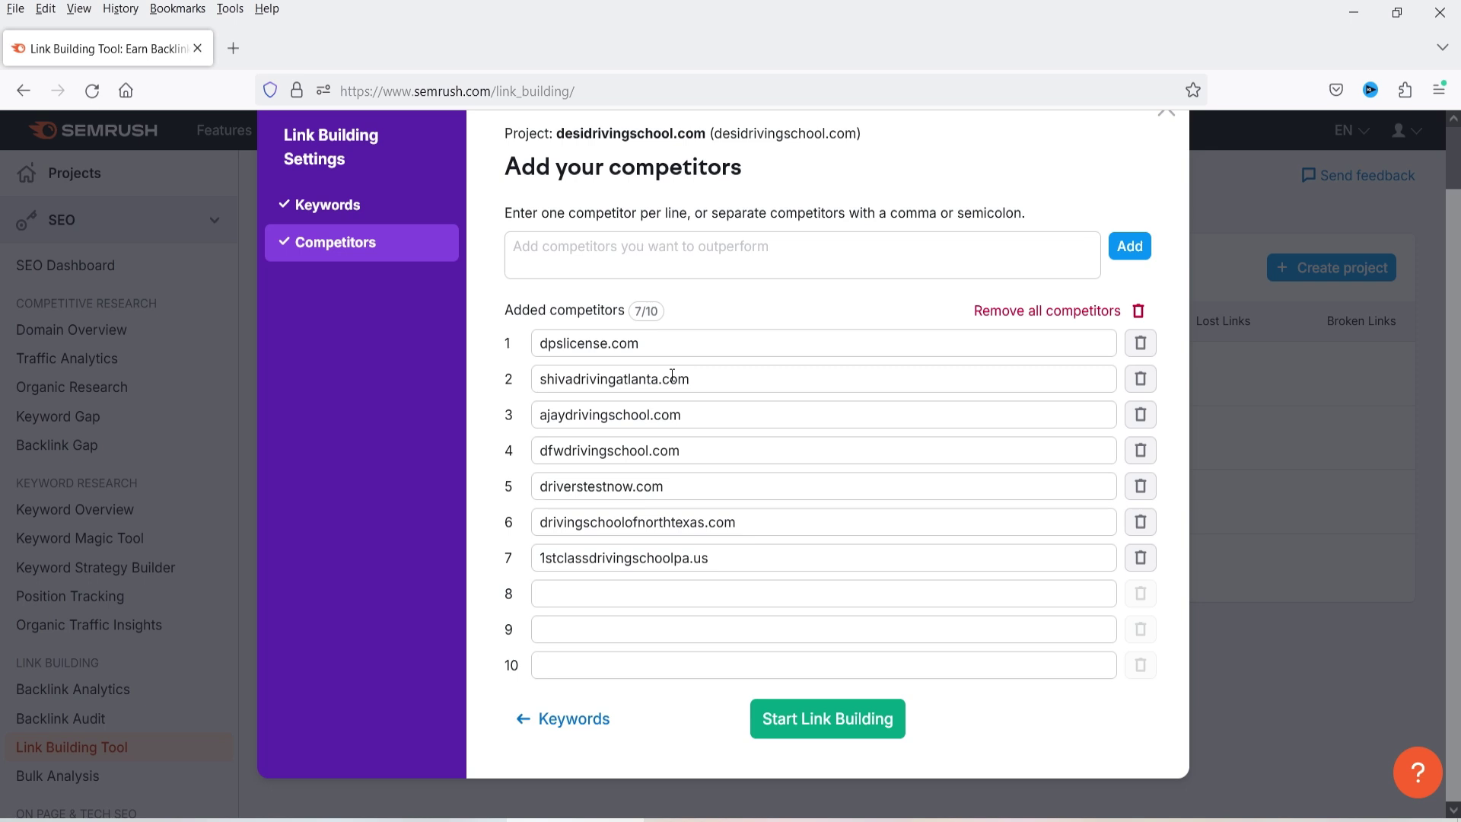
Step: Replace the first suggested competitor with allamericandrivingschool.com, copied from the Notepad address list
click(986, 820)
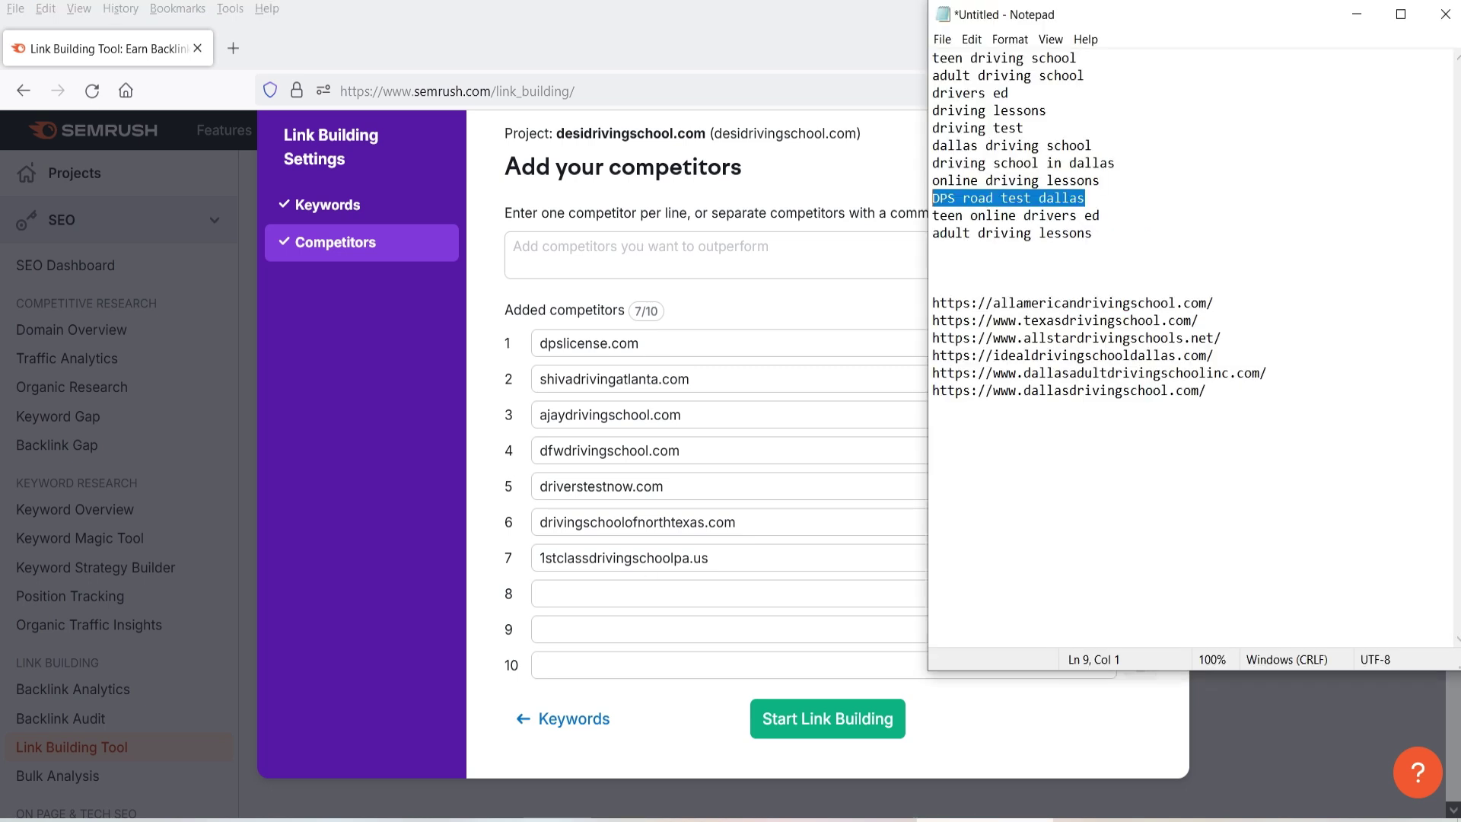
drag(1209, 303, 995, 297)
key(ctrl+c)
key(alt+Tab)
triple_click(668, 342)
key(ctrl+v)
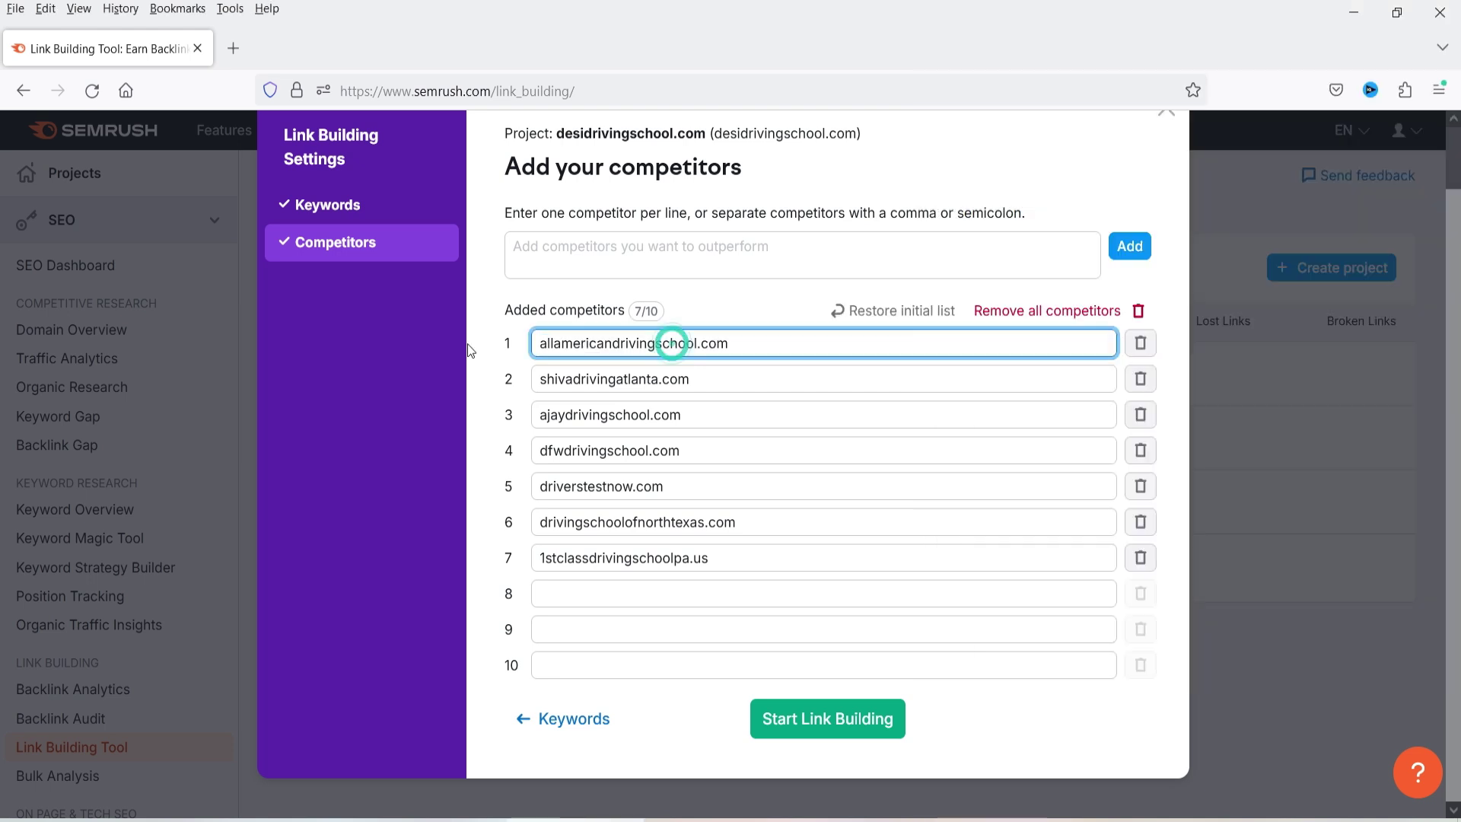
Step: Replace the second competitor with texasdrivingschool.com and the third with idealdrivingschooldallas.com, copied from the Notepad addresses
key(alt+Tab)
drag(1193, 320, 1023, 321)
key(ctrl+c)
triple_click(742, 378)
key(ctrl+v)
key(ctrl+c)
drag(1210, 355, 1021, 385)
triple_click(740, 414)
key(ctrl+v)
Step: Replace the seventh competitor with dallasadultdrivingschoolinc.com and add dallasdrivingschool.com as the eighth
key(ctrl+c)
key(alt+Tab)
triple_click(684, 557)
key(ctrl+v)
key(alt+Tab)
key(ctrl+c)
key(alt+Tab)
click(628, 597)
key(ctrl+v)
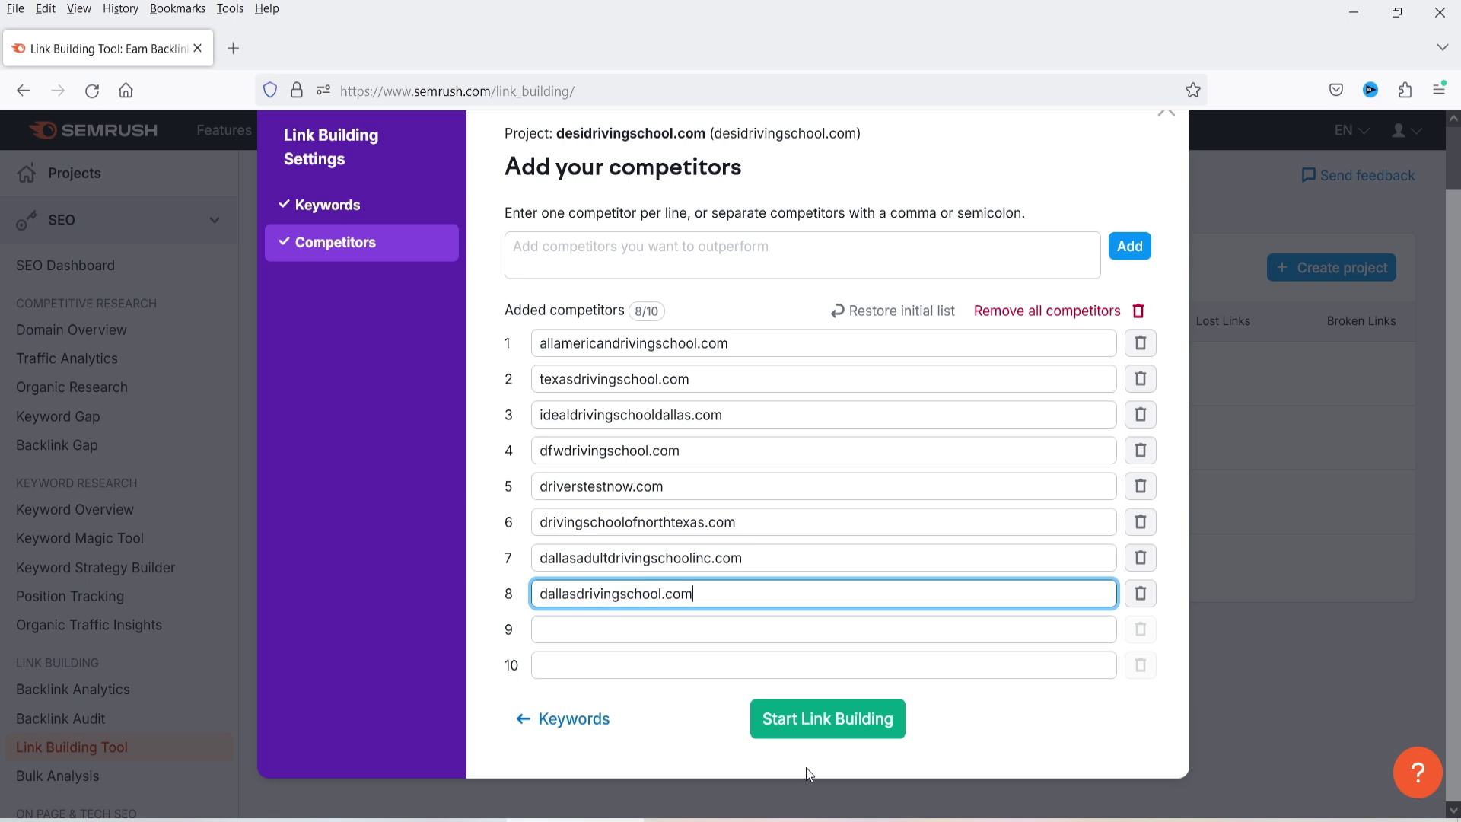
Step: Start link building with these settings, open the domain prospects that are found, and dismiss the tip about moving good prospects
click(847, 720)
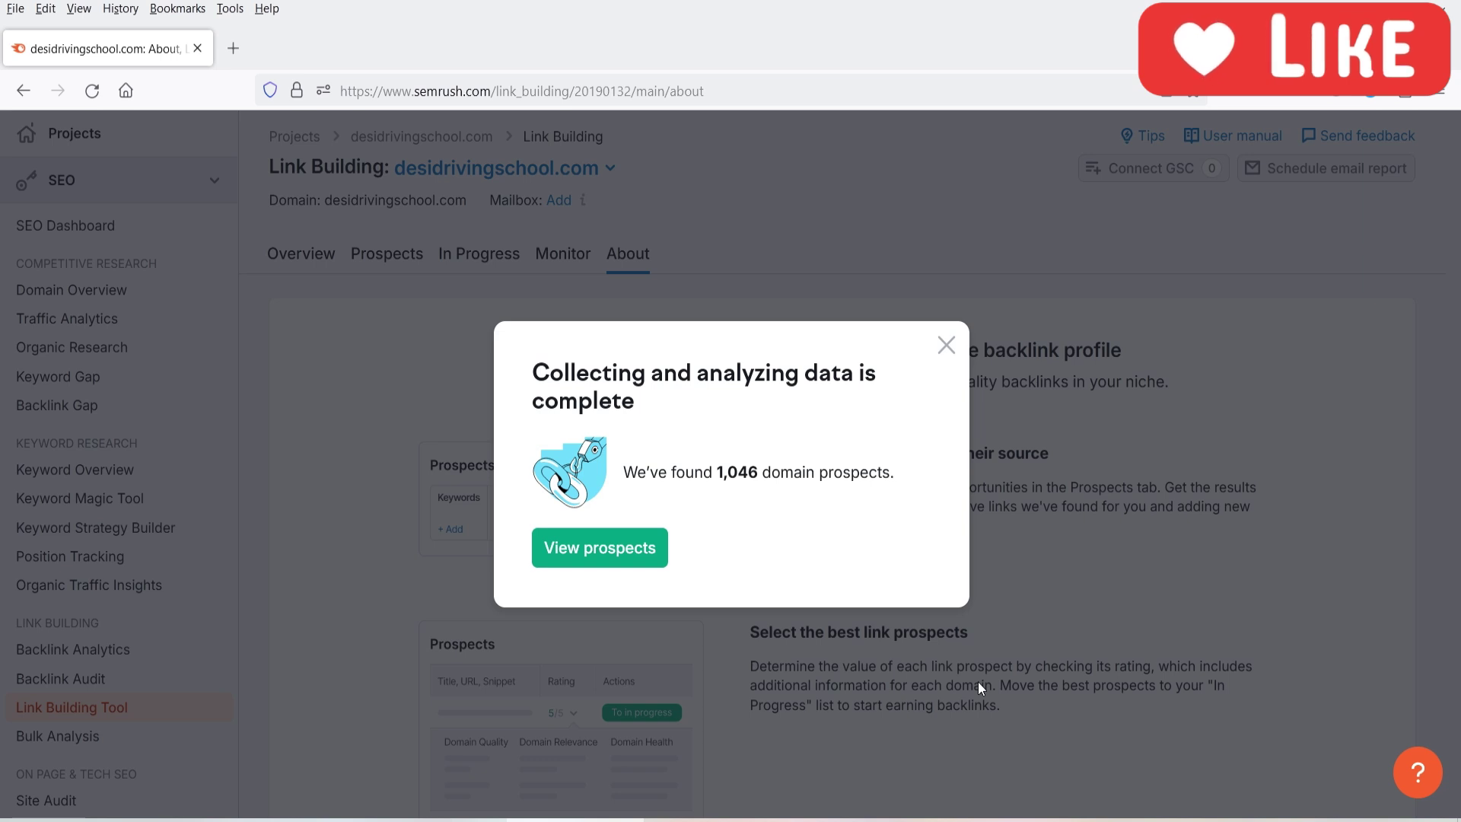
click(590, 548)
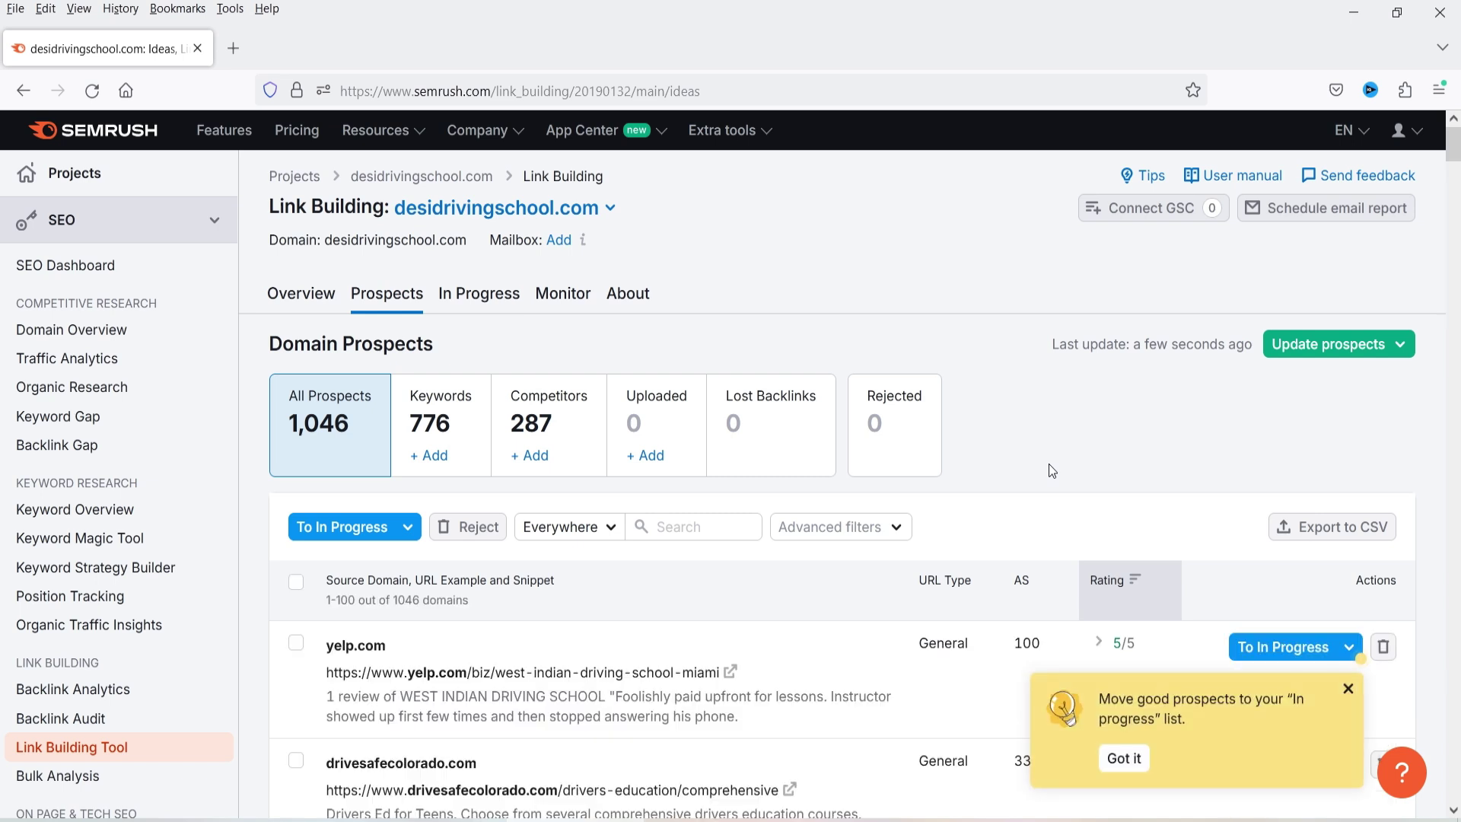
click(1347, 688)
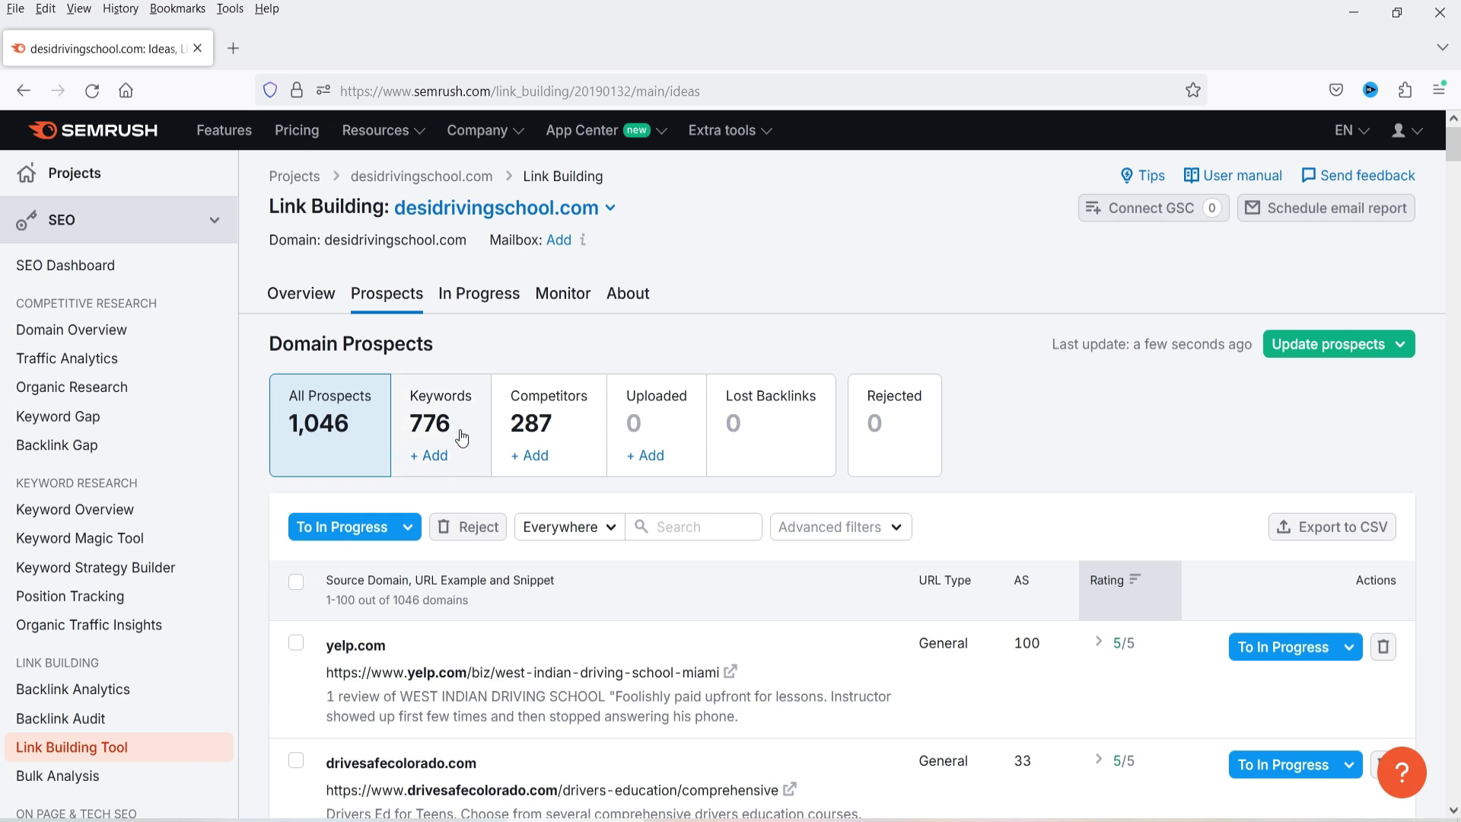
scroll(449, 319, down, 2)
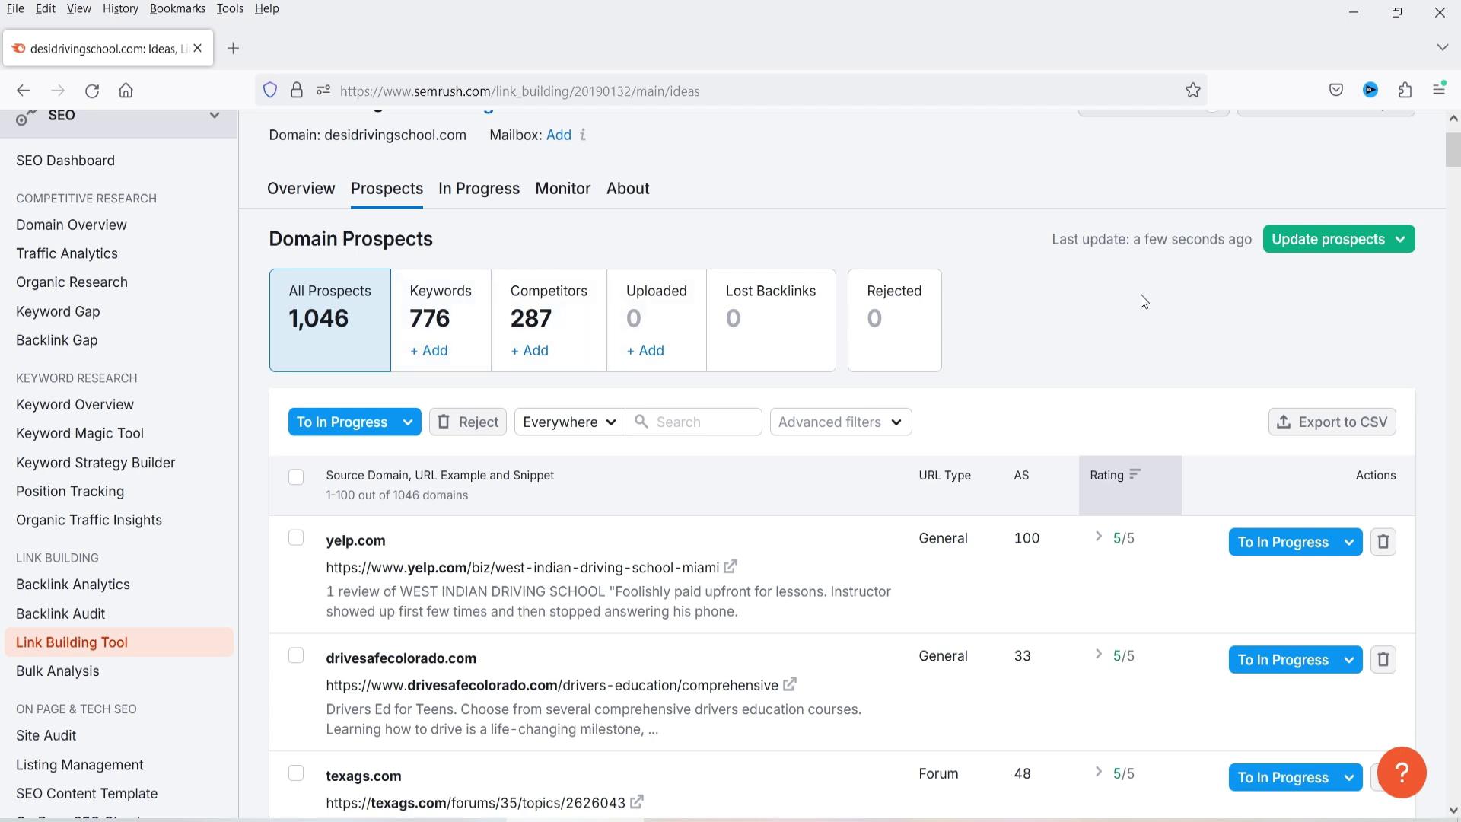
scroll(1139, 296, down, 2)
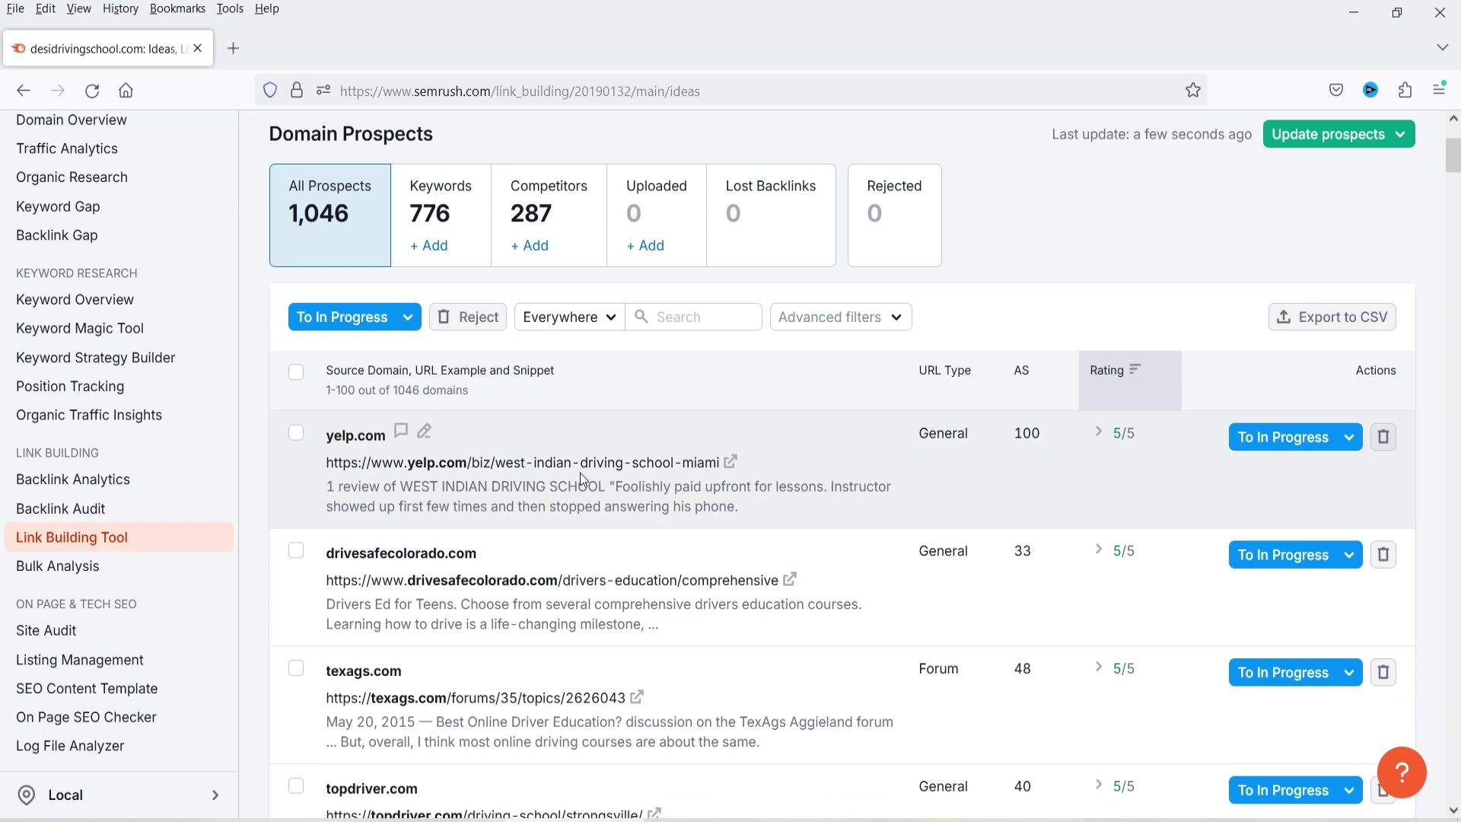
Step: Open the yelp.com prospect's example page, review the driving school listing, and return to the prospects list
click(731, 462)
click(730, 463)
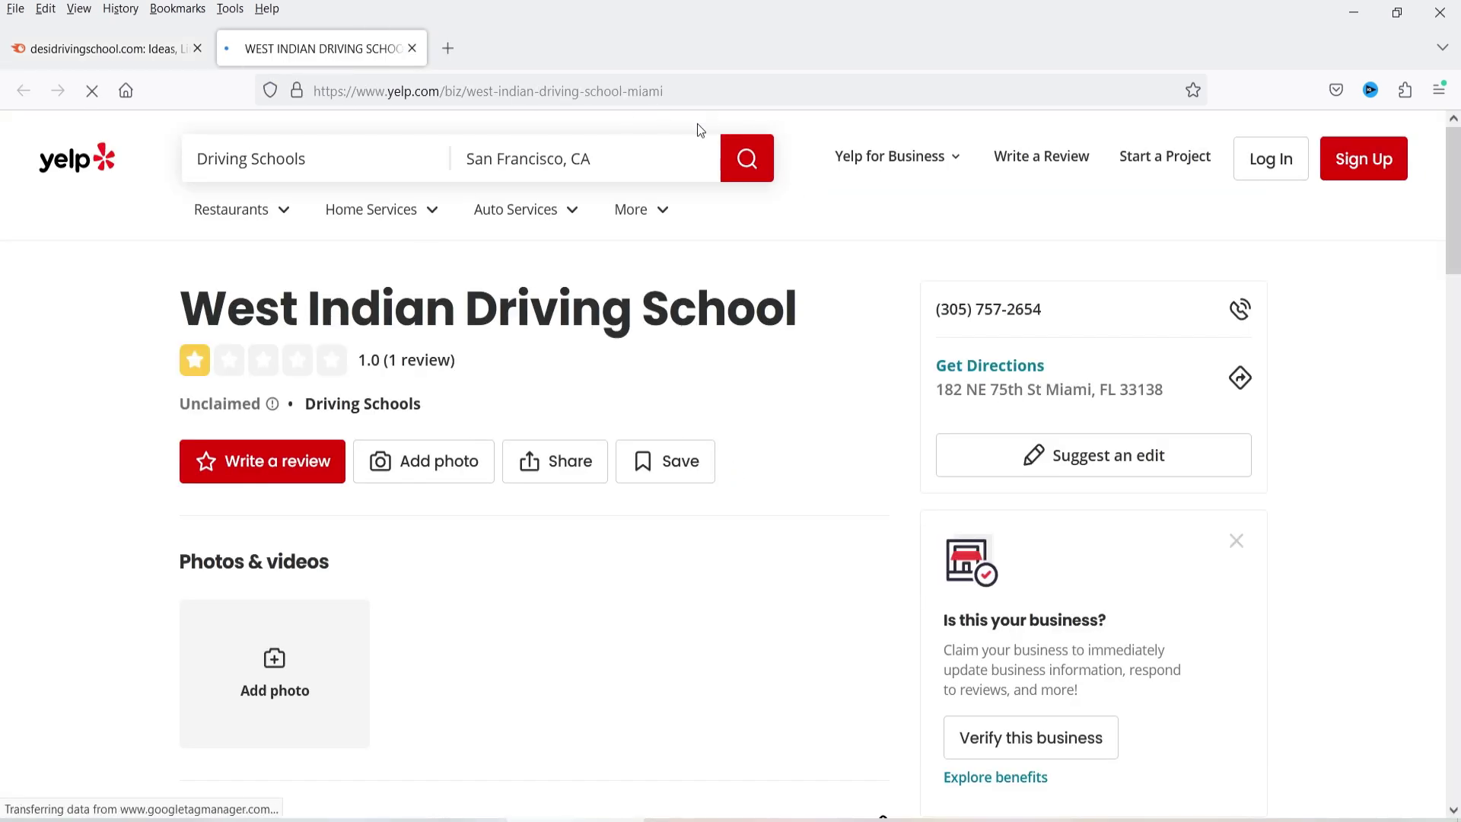
scroll(5, 478, down, 4)
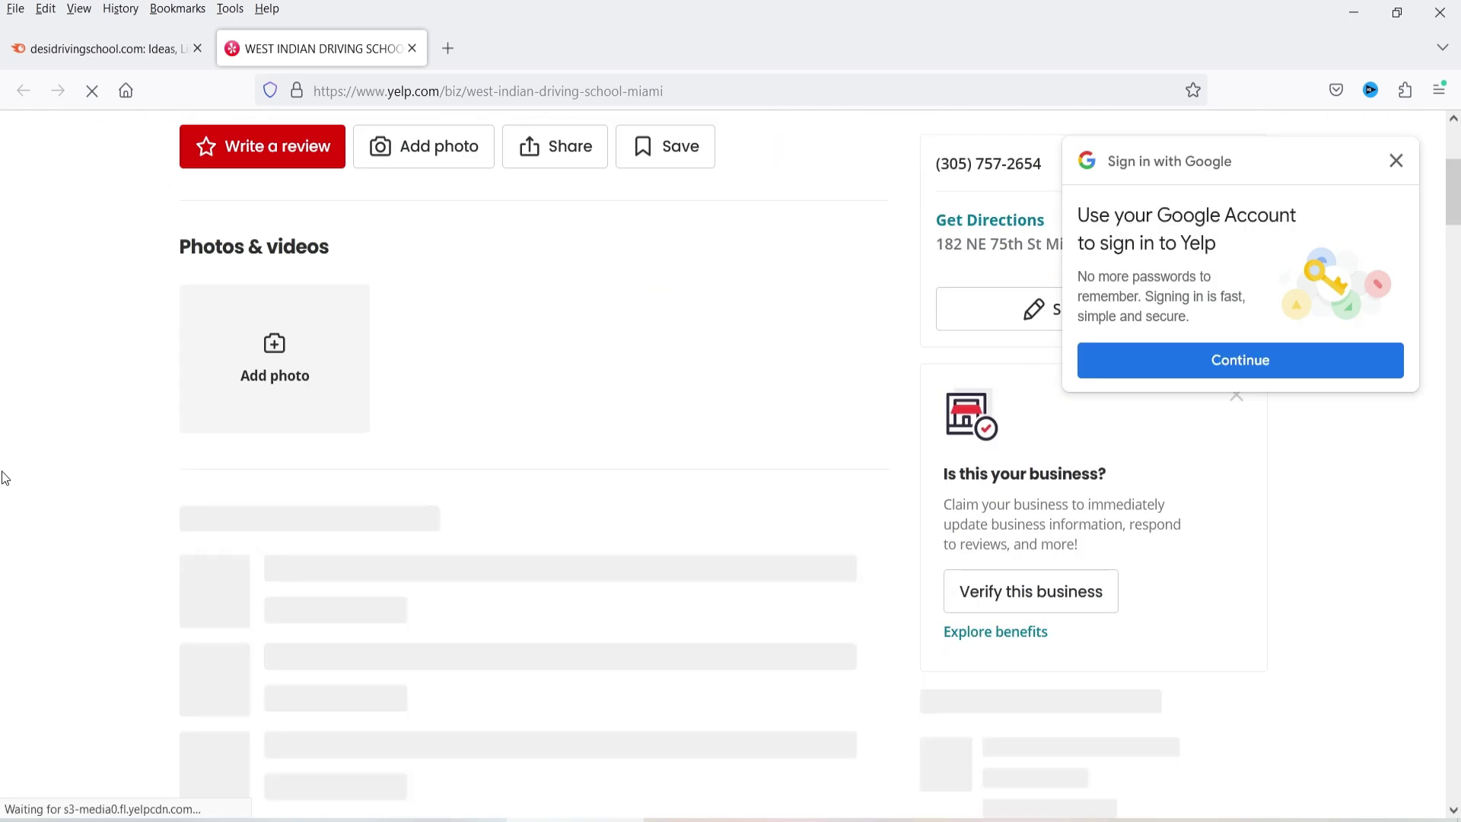
scroll(5, 477, down, 4)
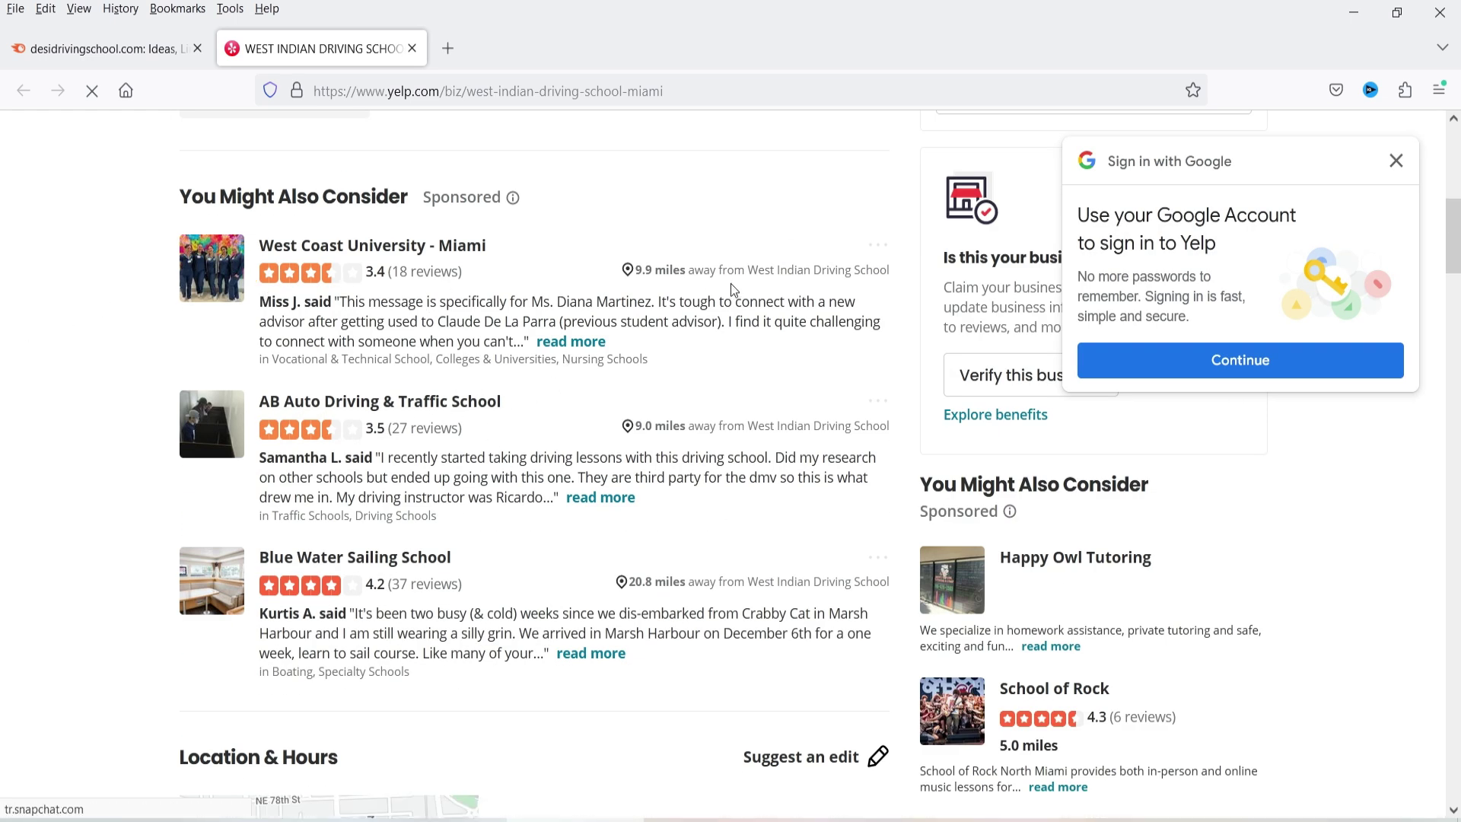
key(ctrl+w)
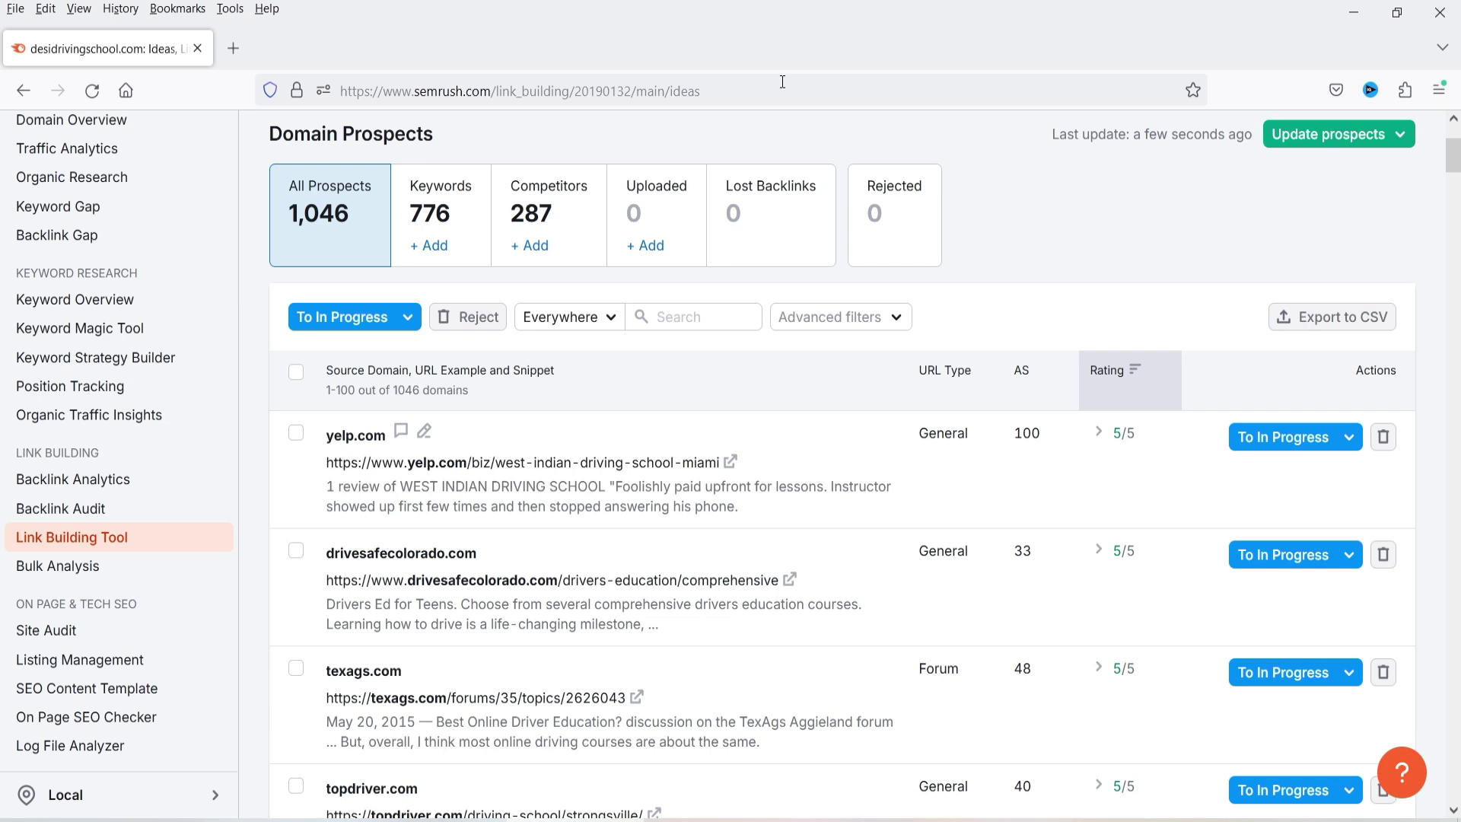
Step: Open the drivesafecolorado.com prospect's example page, review its class schedule, and return to the prospects list
scroll(353, 363, down, 3)
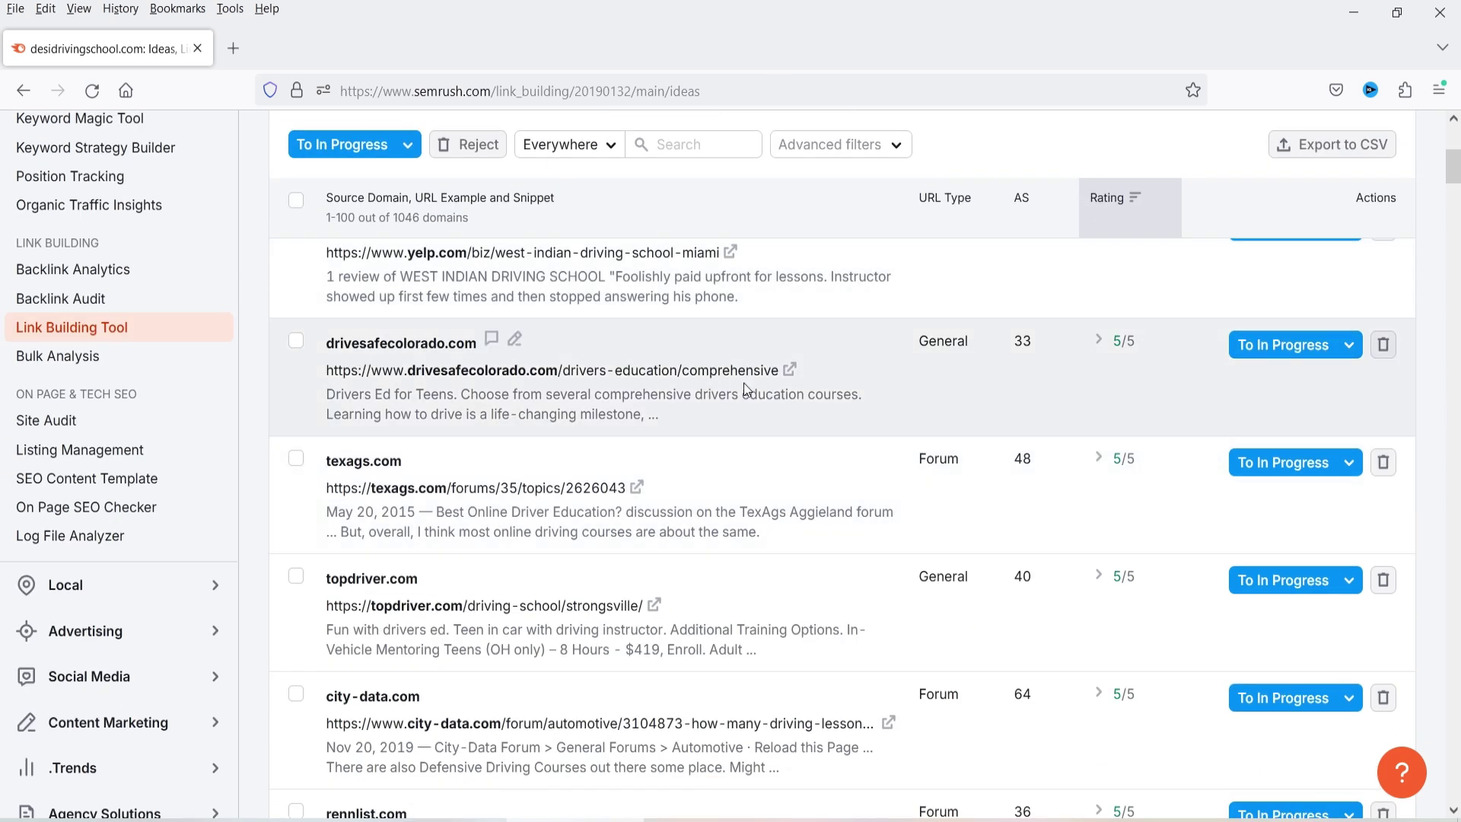
click(789, 369)
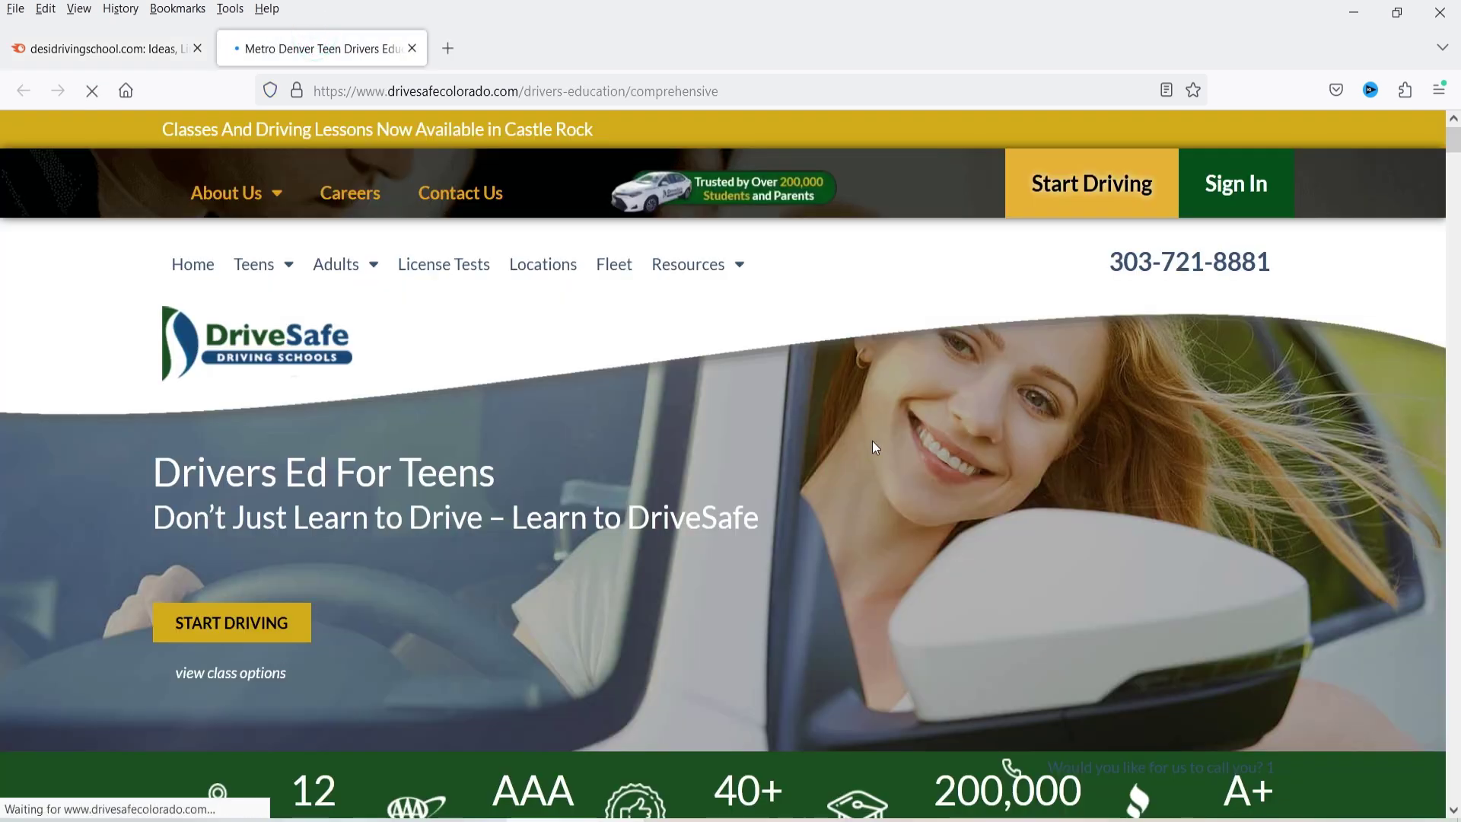
scroll(874, 380, down, 15)
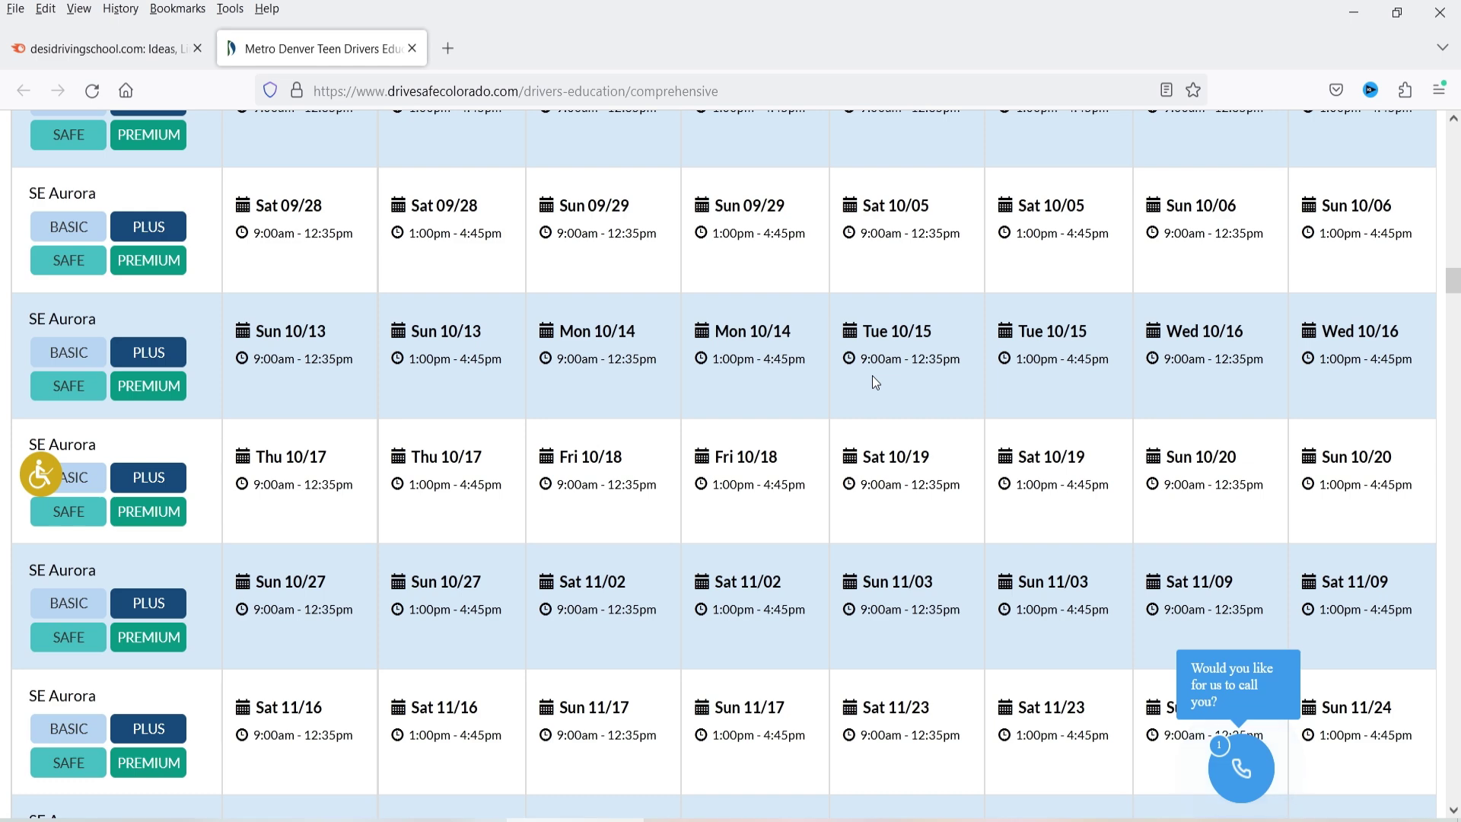
scroll(872, 376, down, 20)
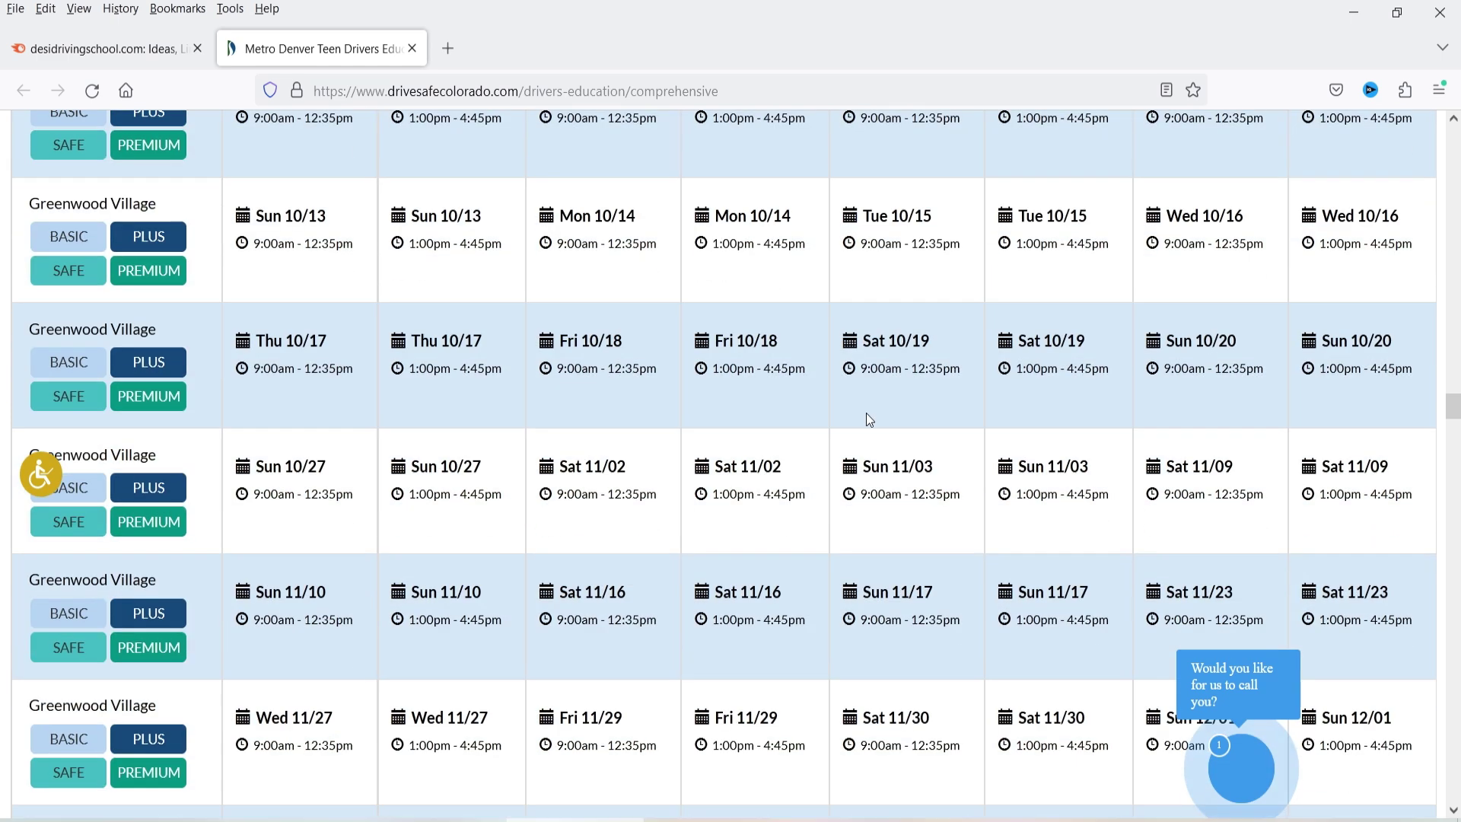
scroll(869, 420, down, 20)
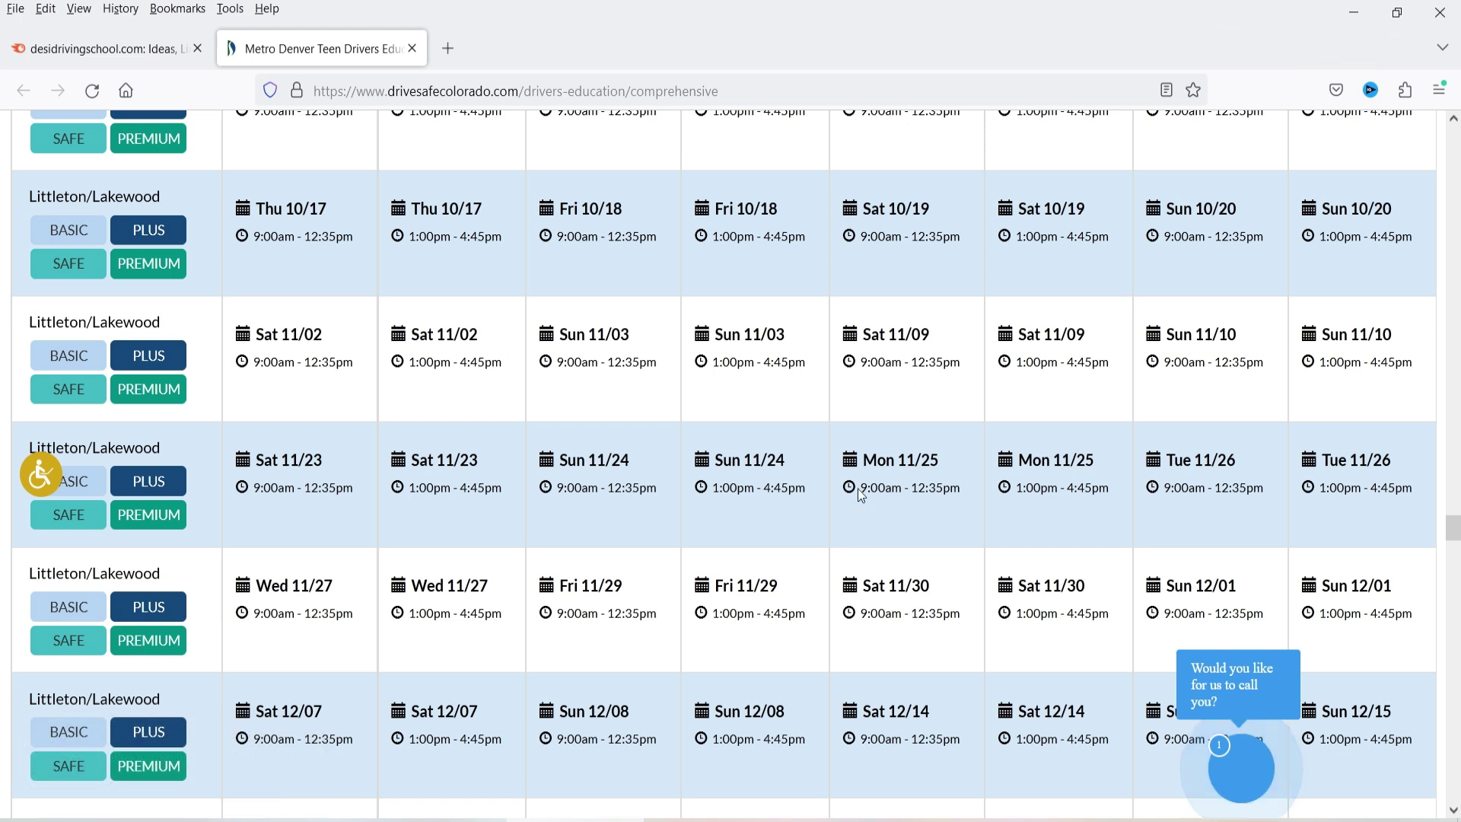
key(ctrl+w)
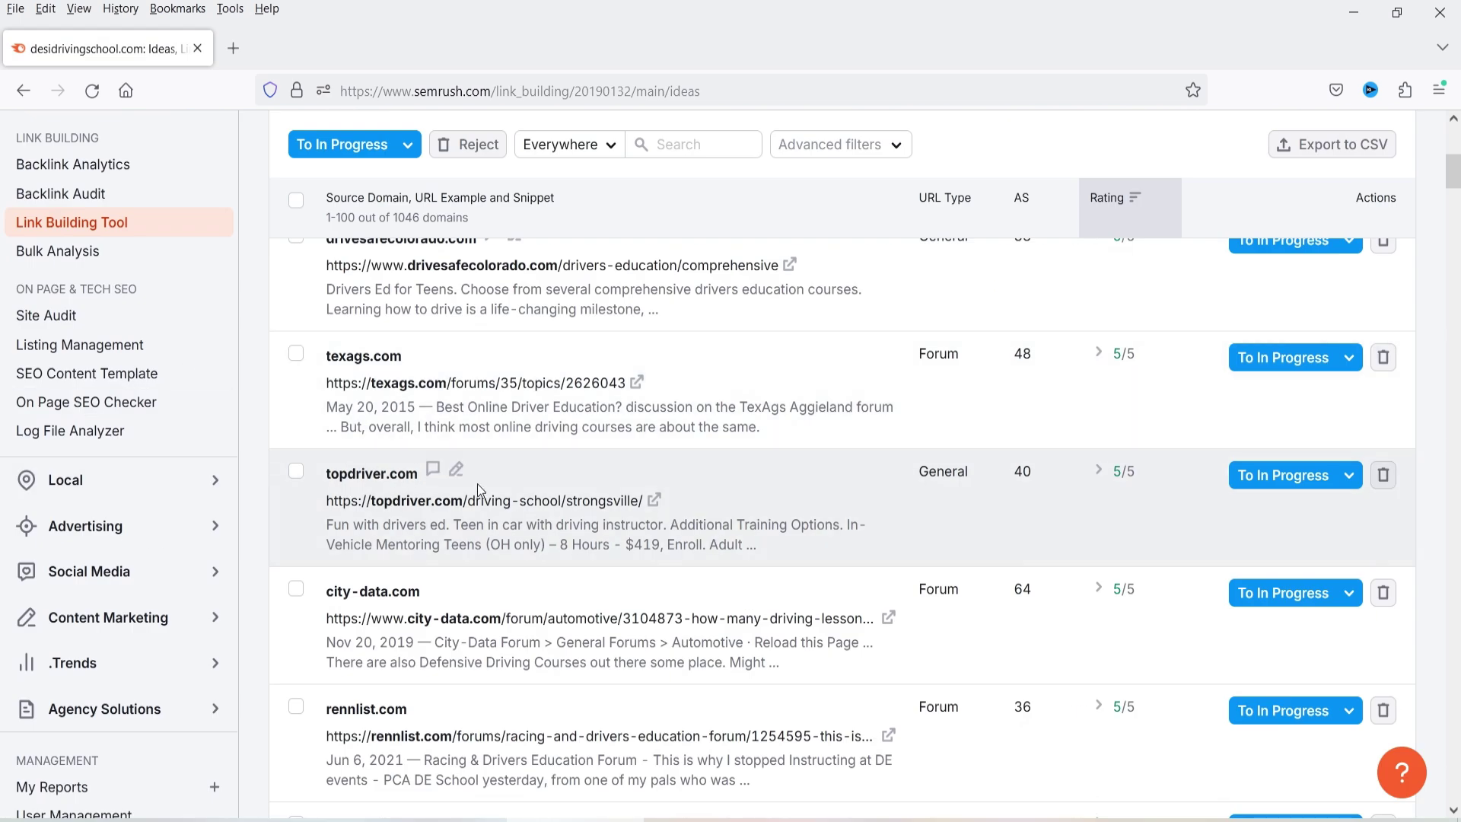
Step: Open the irv2.com prospect's example page, pass the human verification, and review the RV driving school forum thread
scroll(416, 478, down, 5)
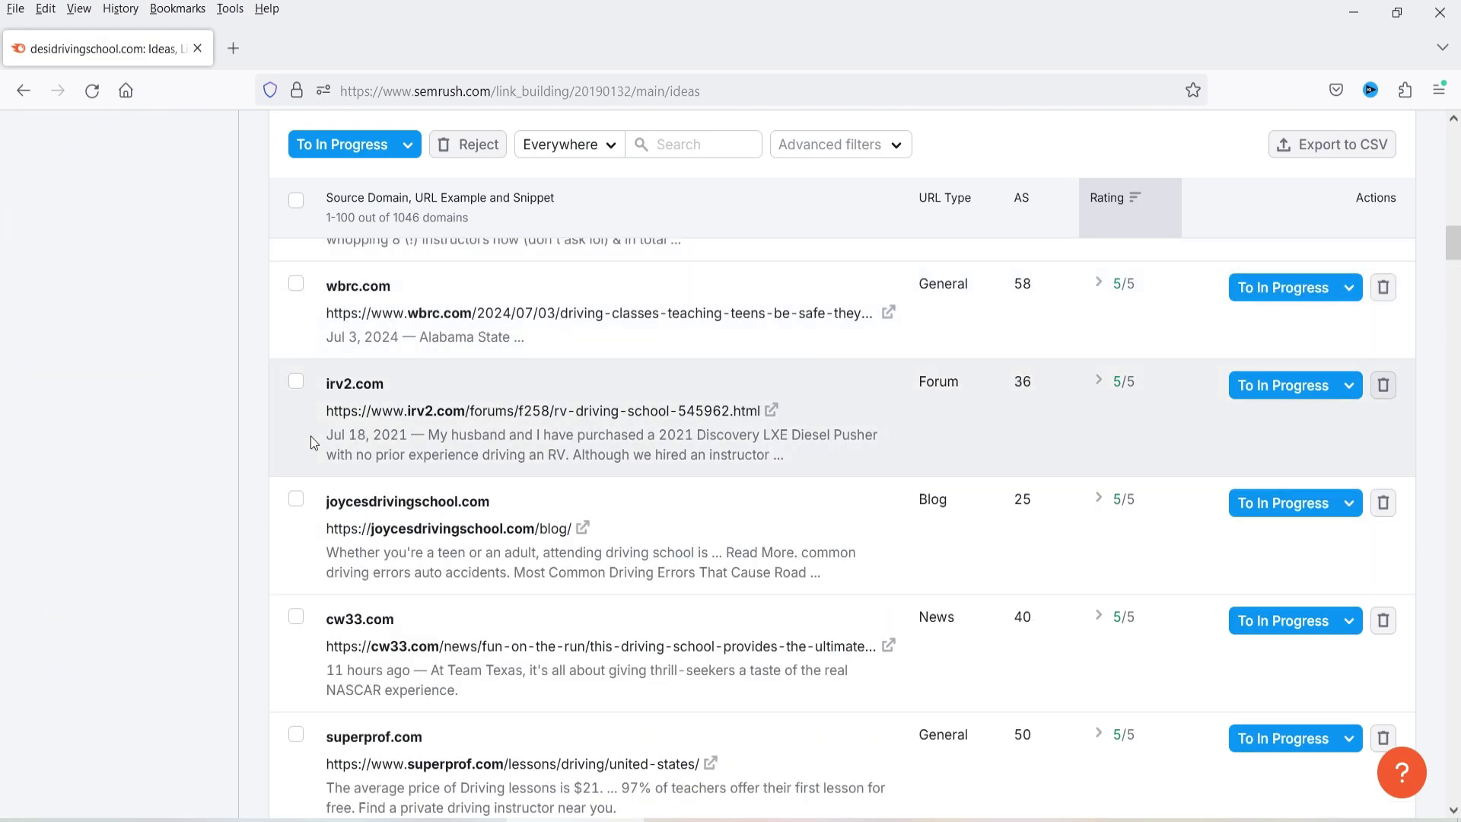
click(772, 411)
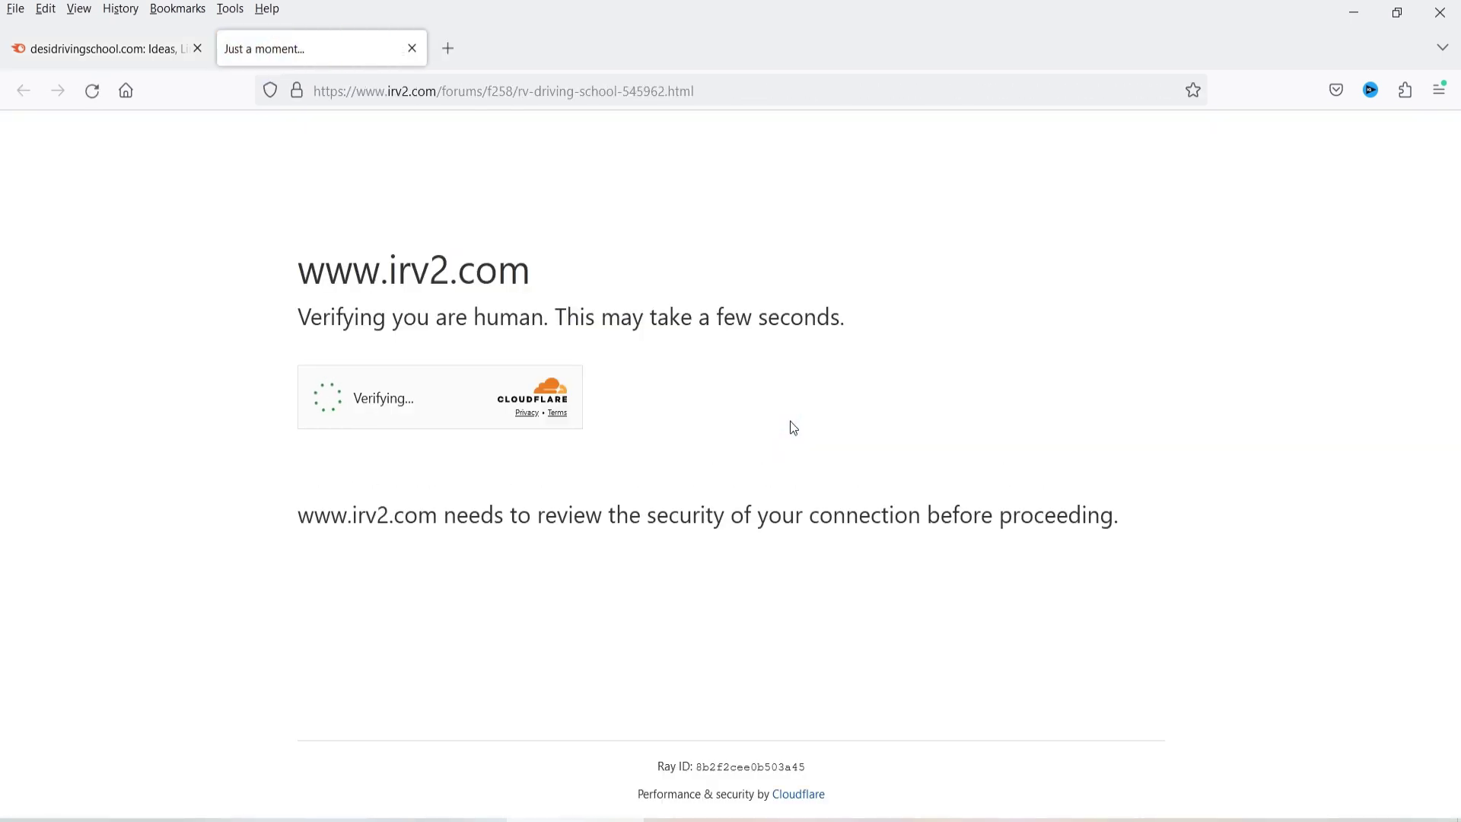
click(323, 397)
scroll(1379, 398, down, 6)
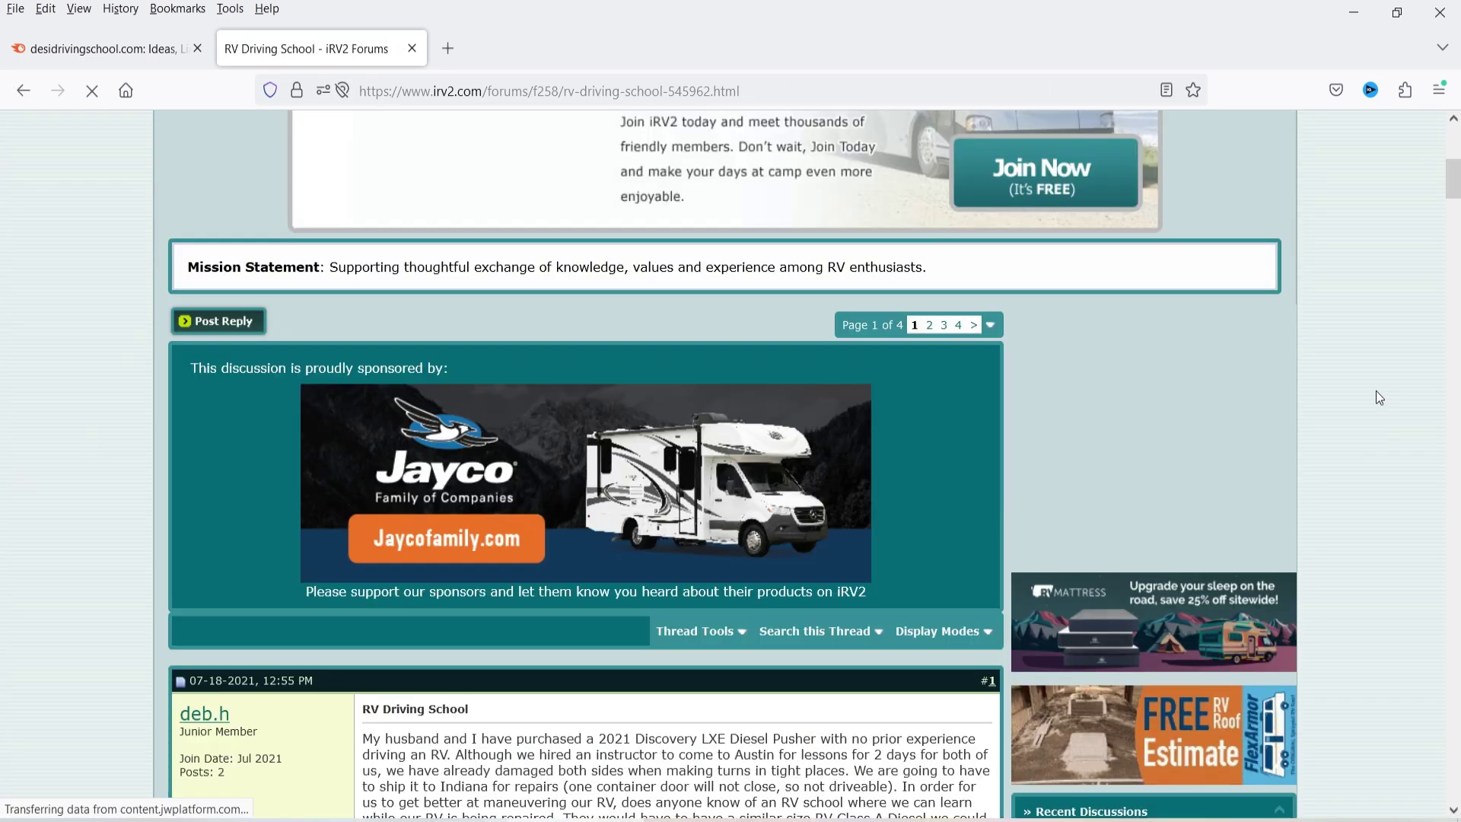
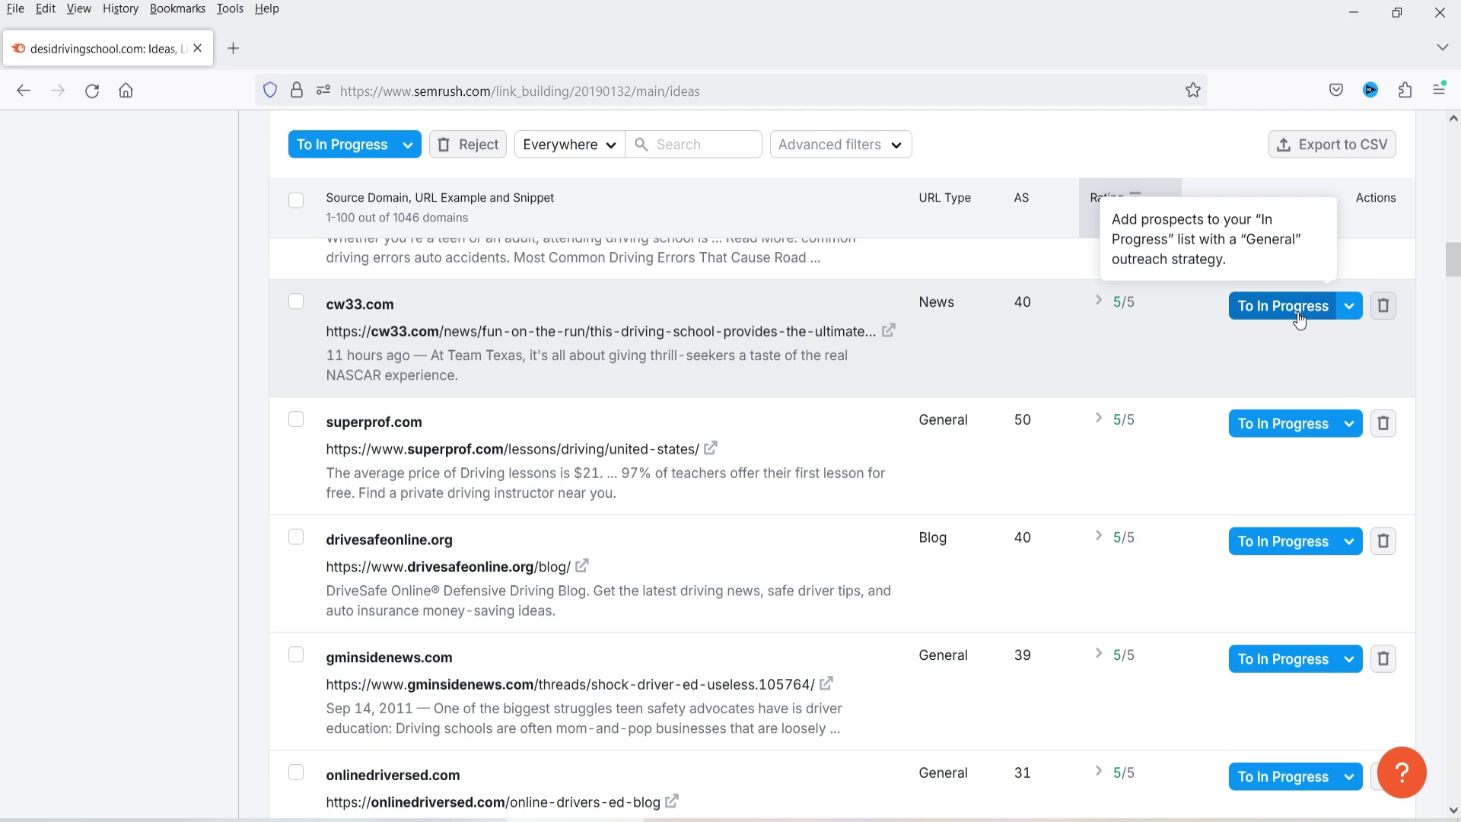
Step: Find the 9news.com prospect, move it to the In Progress list, and dismiss the tip about selected prospects
scroll(731, 435, down, 10)
scroll(726, 437, up, 2)
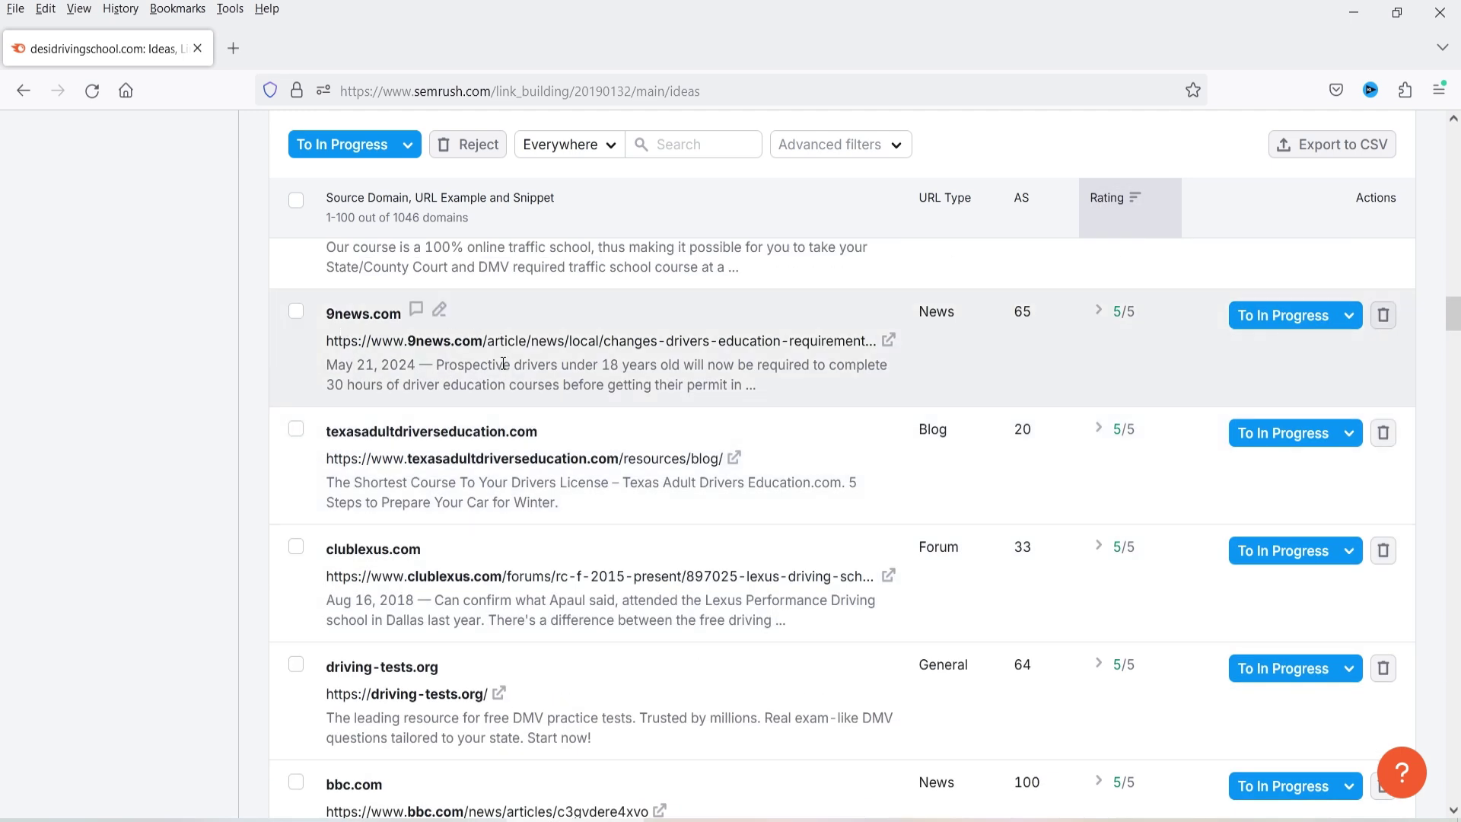
click(1278, 324)
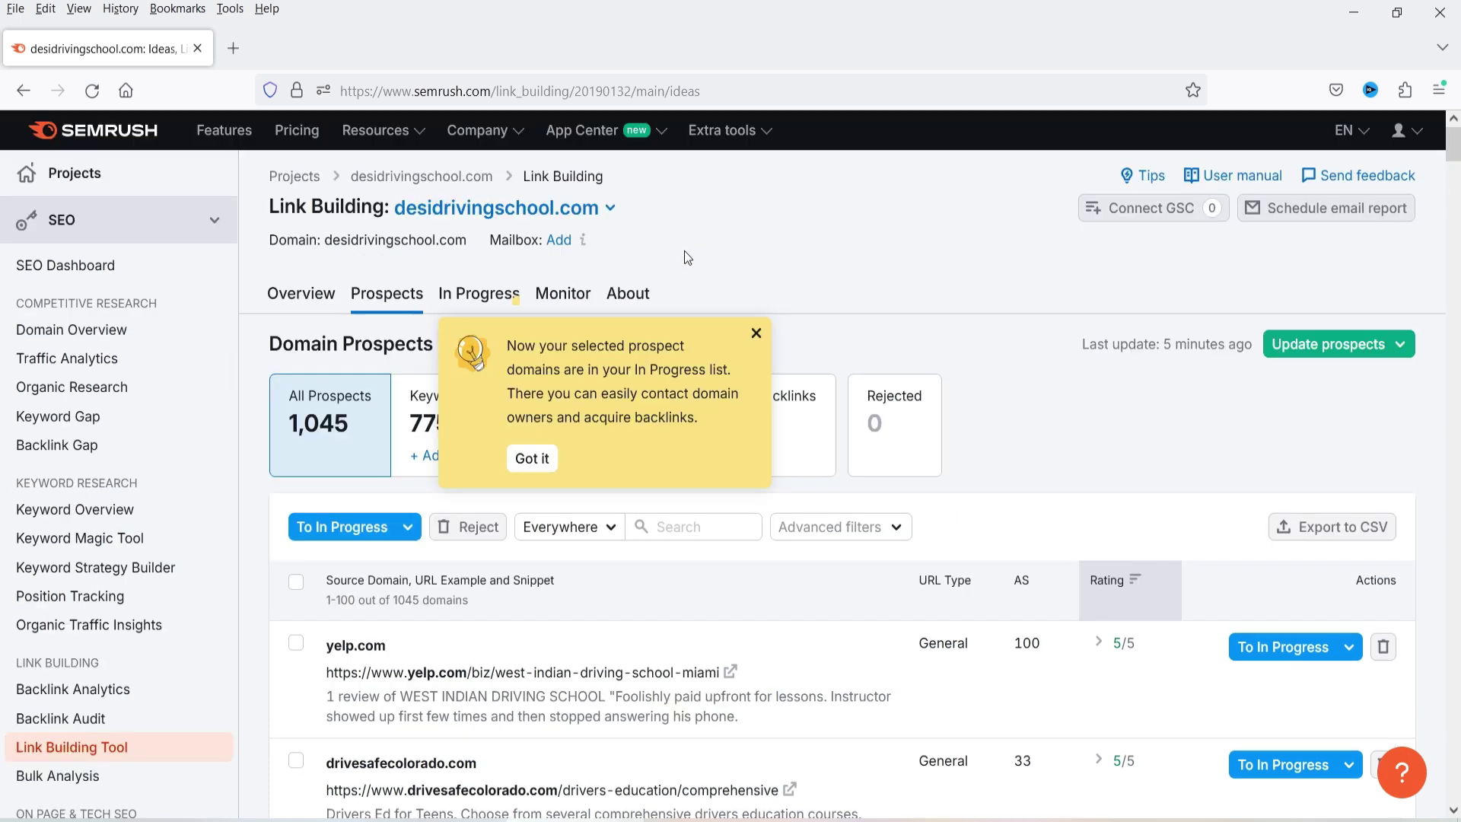
click(756, 334)
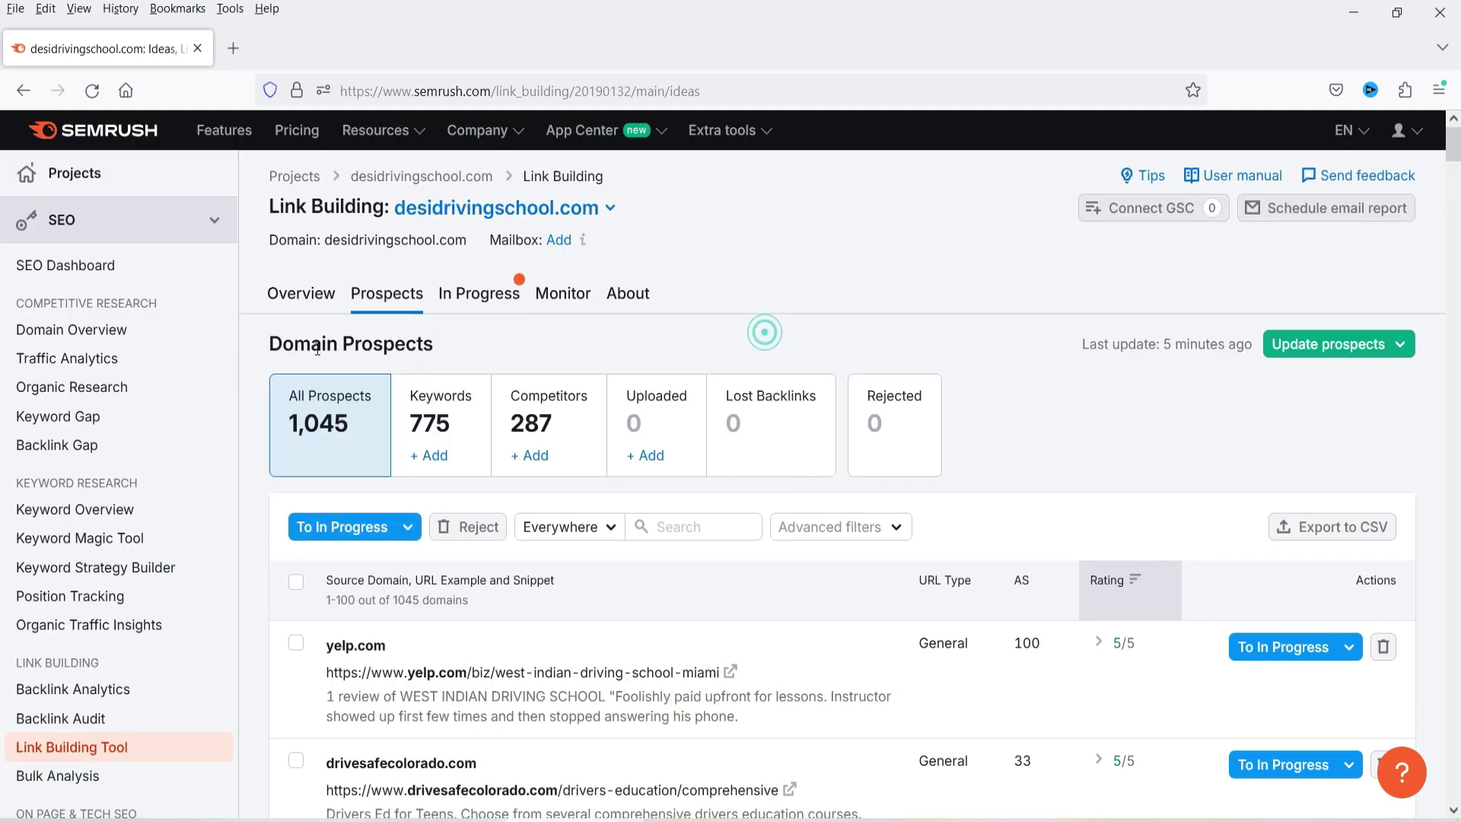
Step: Review the domains in progress and open the email contact form for 9news.com
click(472, 293)
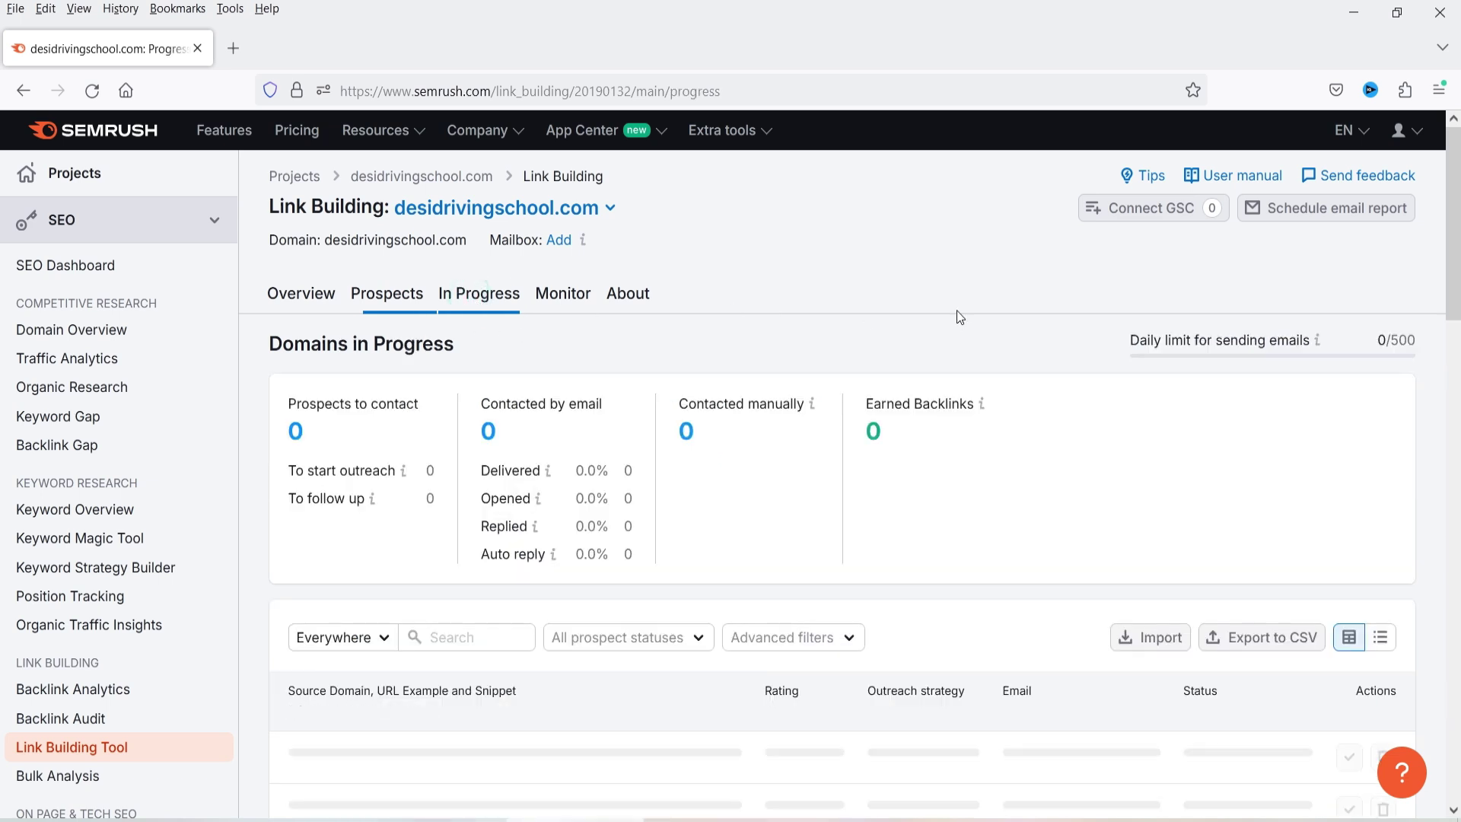
scroll(957, 316, down, 2)
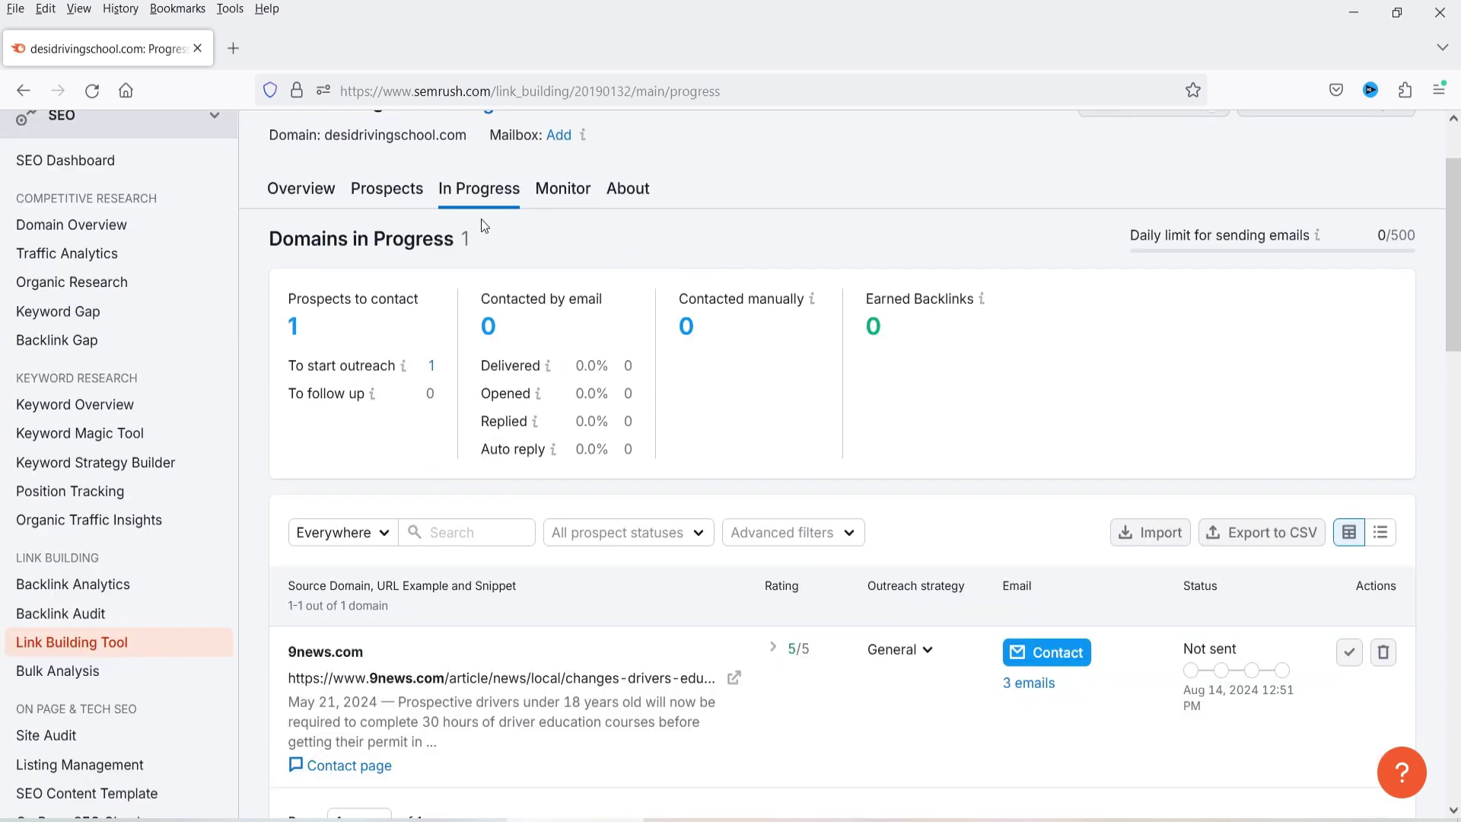
scroll(440, 742, down, 2)
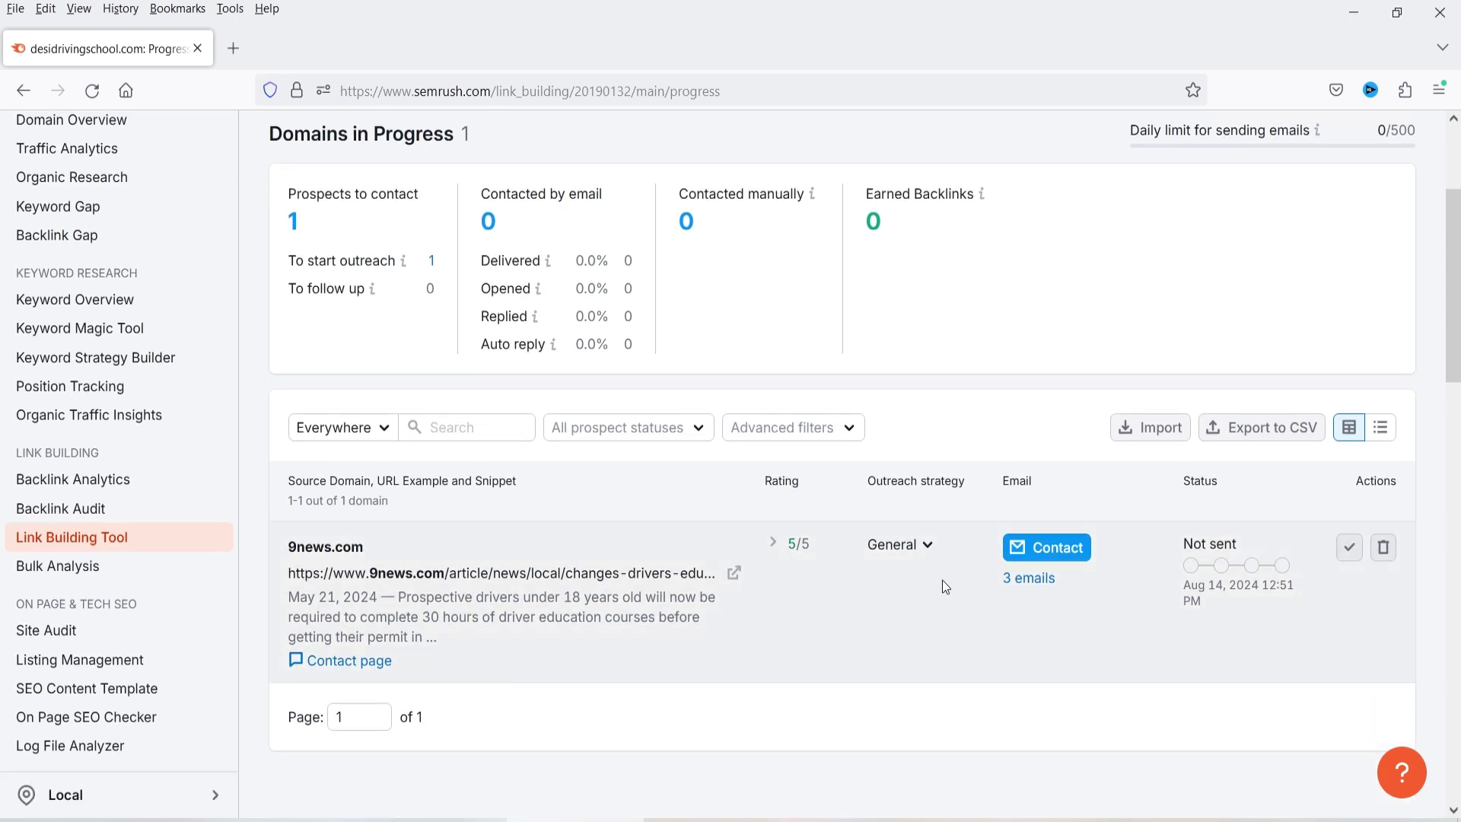
click(1040, 560)
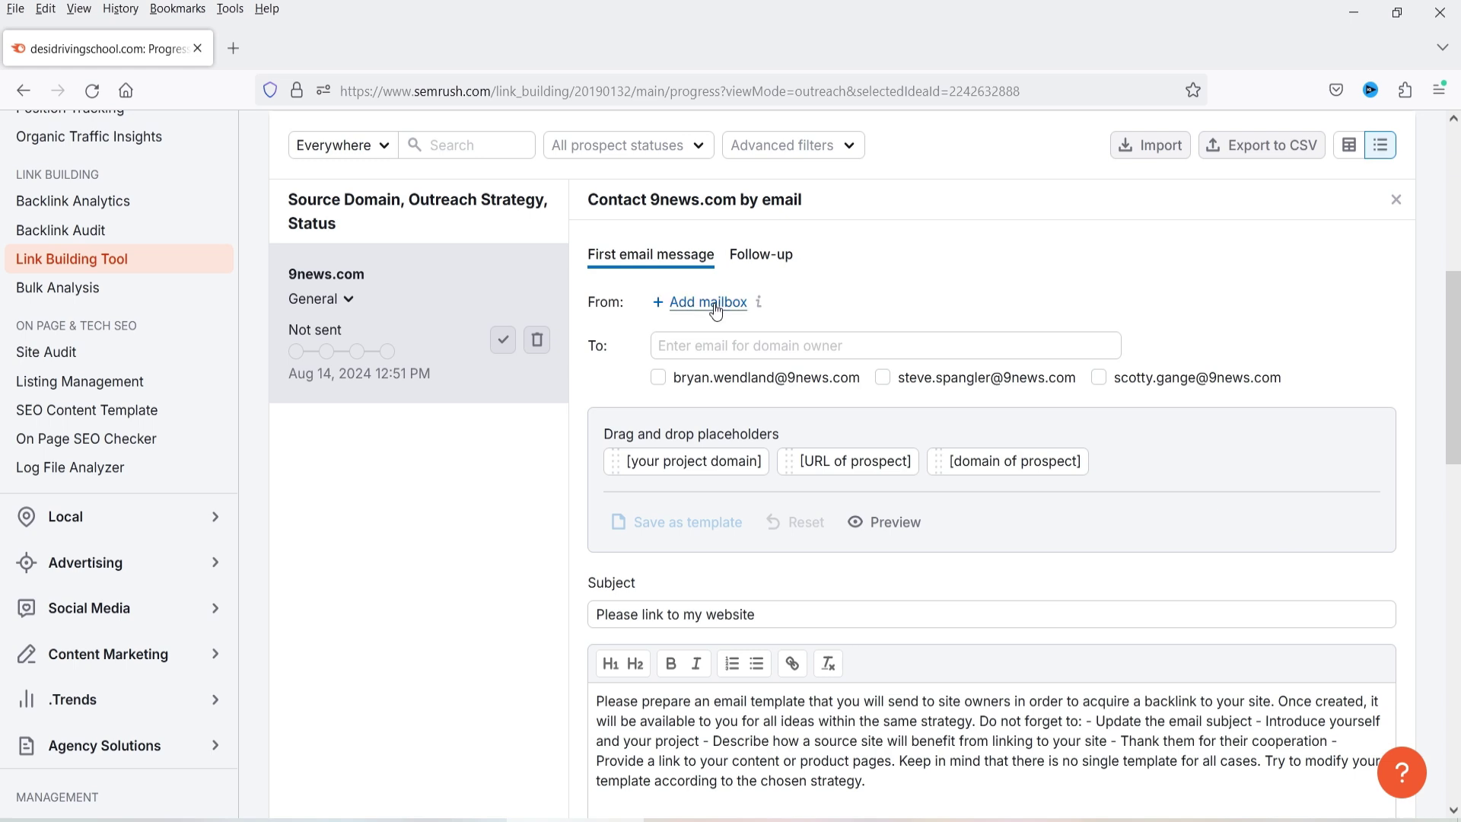
Step: Add all three suggested 9news.com email contacts as recipients of the first email message
click(680, 347)
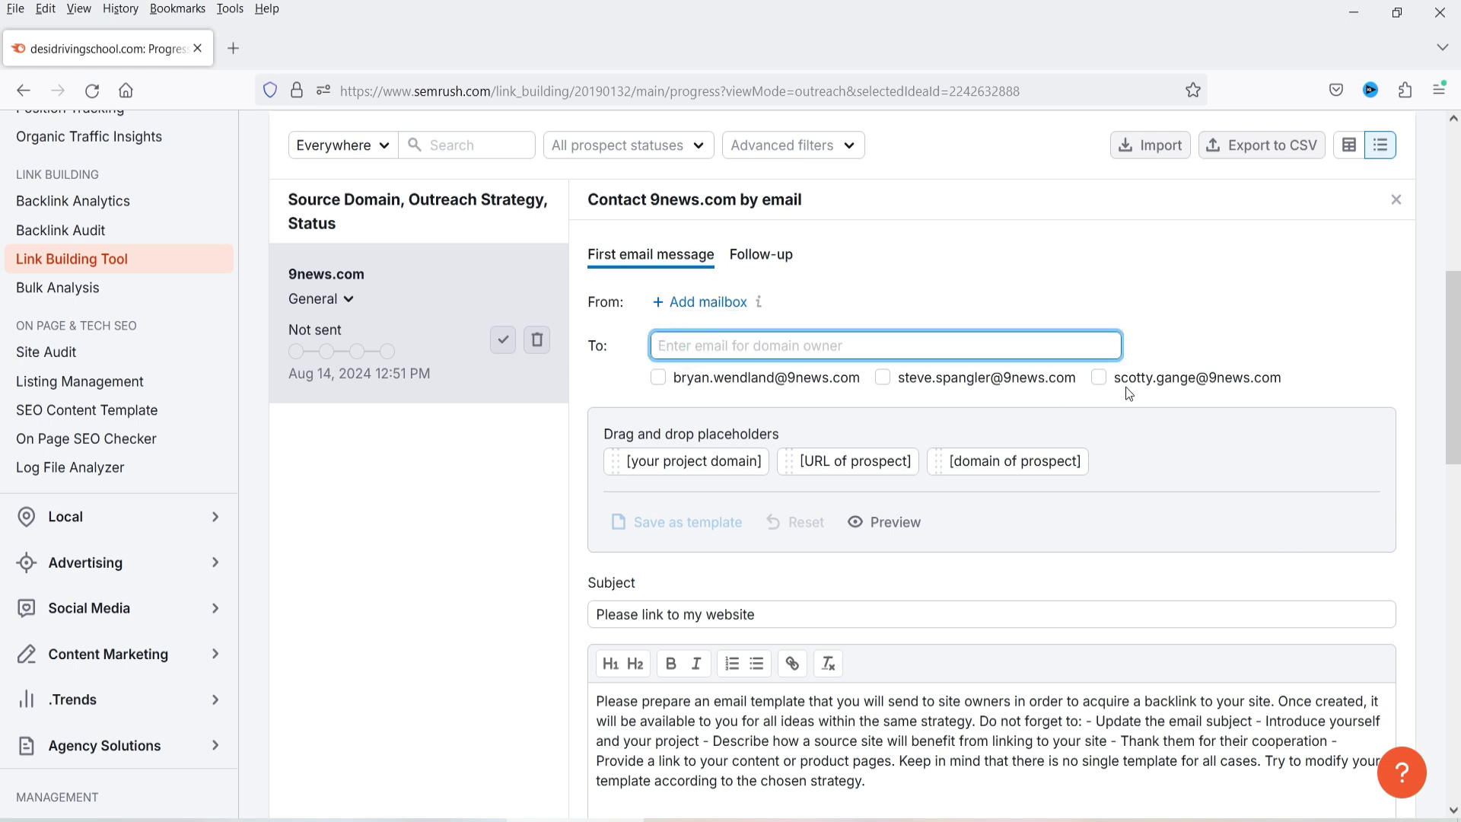
click(658, 378)
click(882, 378)
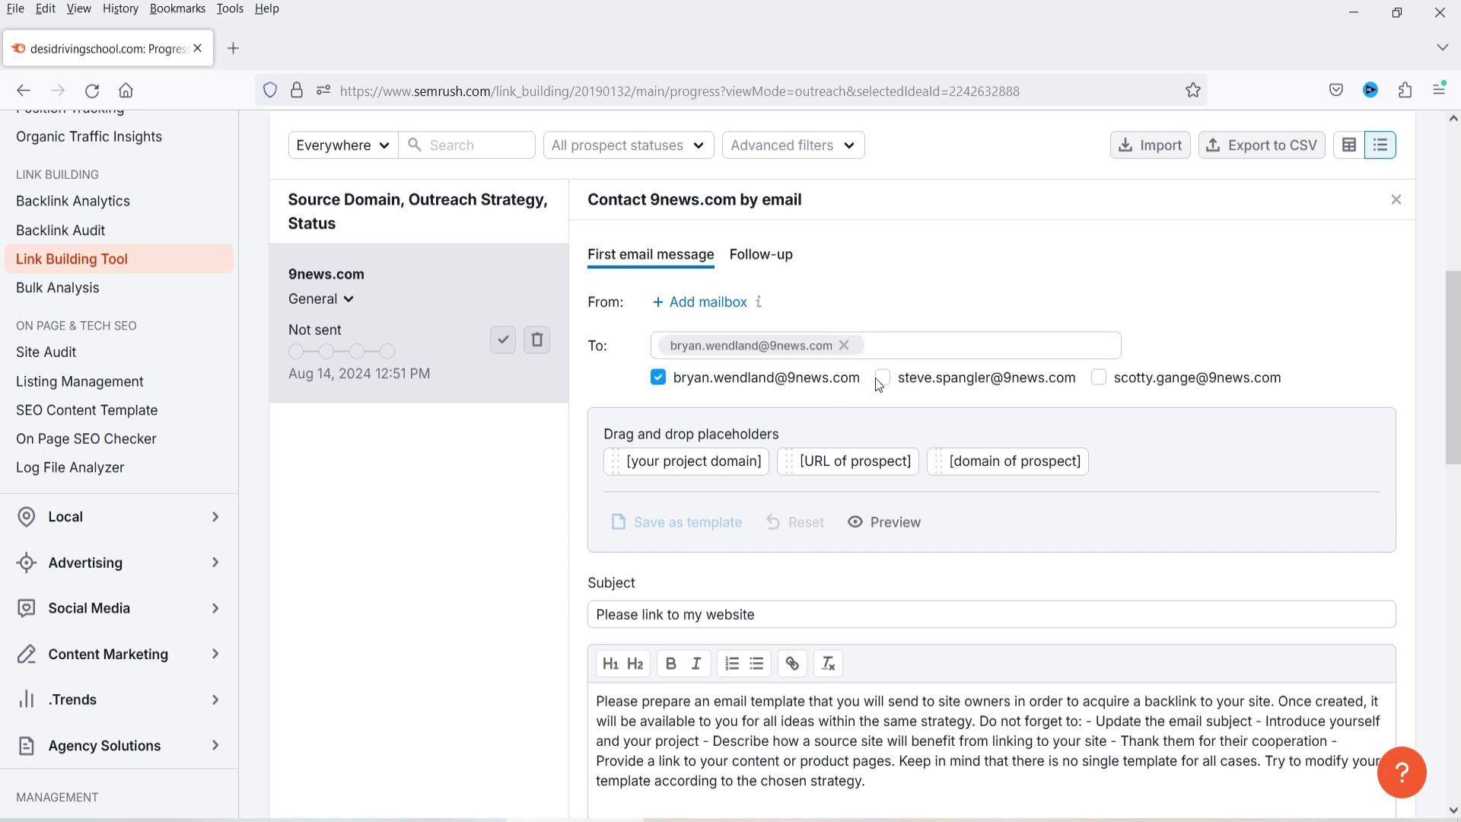
click(1099, 378)
scroll(667, 530, down, 2)
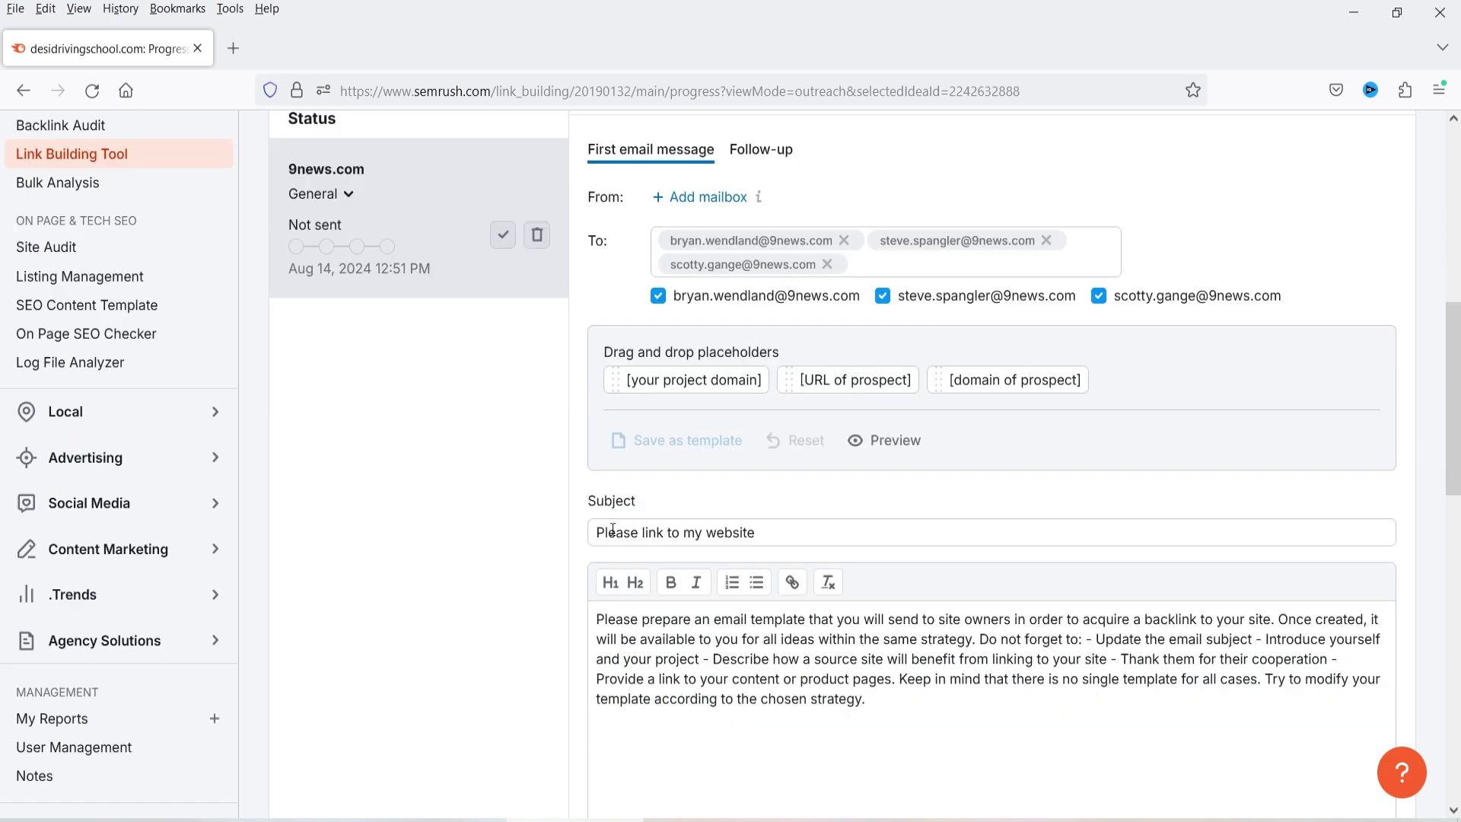
Step: Select the entire placeholder text in the body of the outreach email to 9news.com
scroll(870, 515, down, 4)
click(914, 497)
key(ctrl+a)
click(1012, 516)
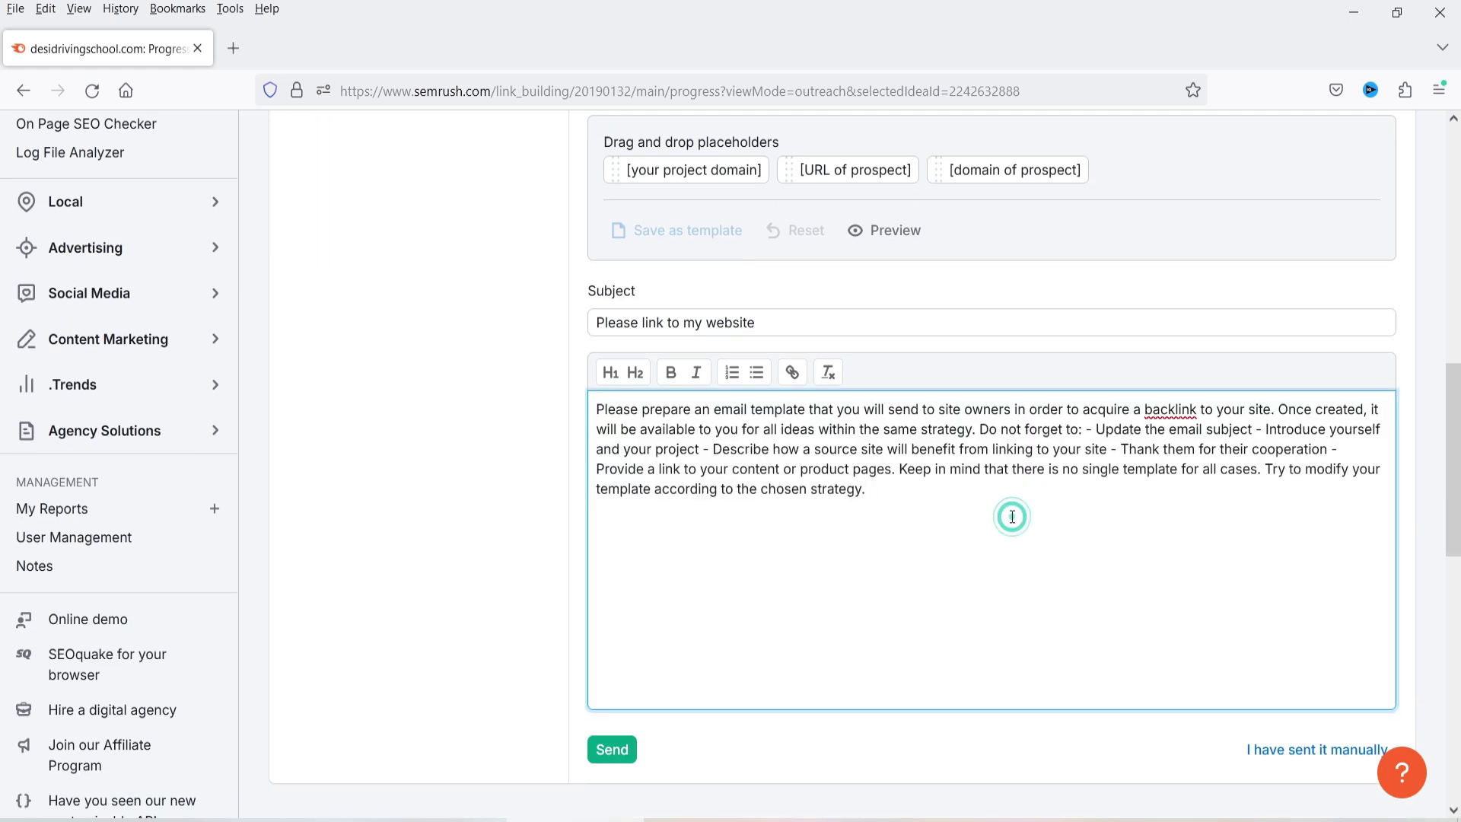
key(ctrl+a)
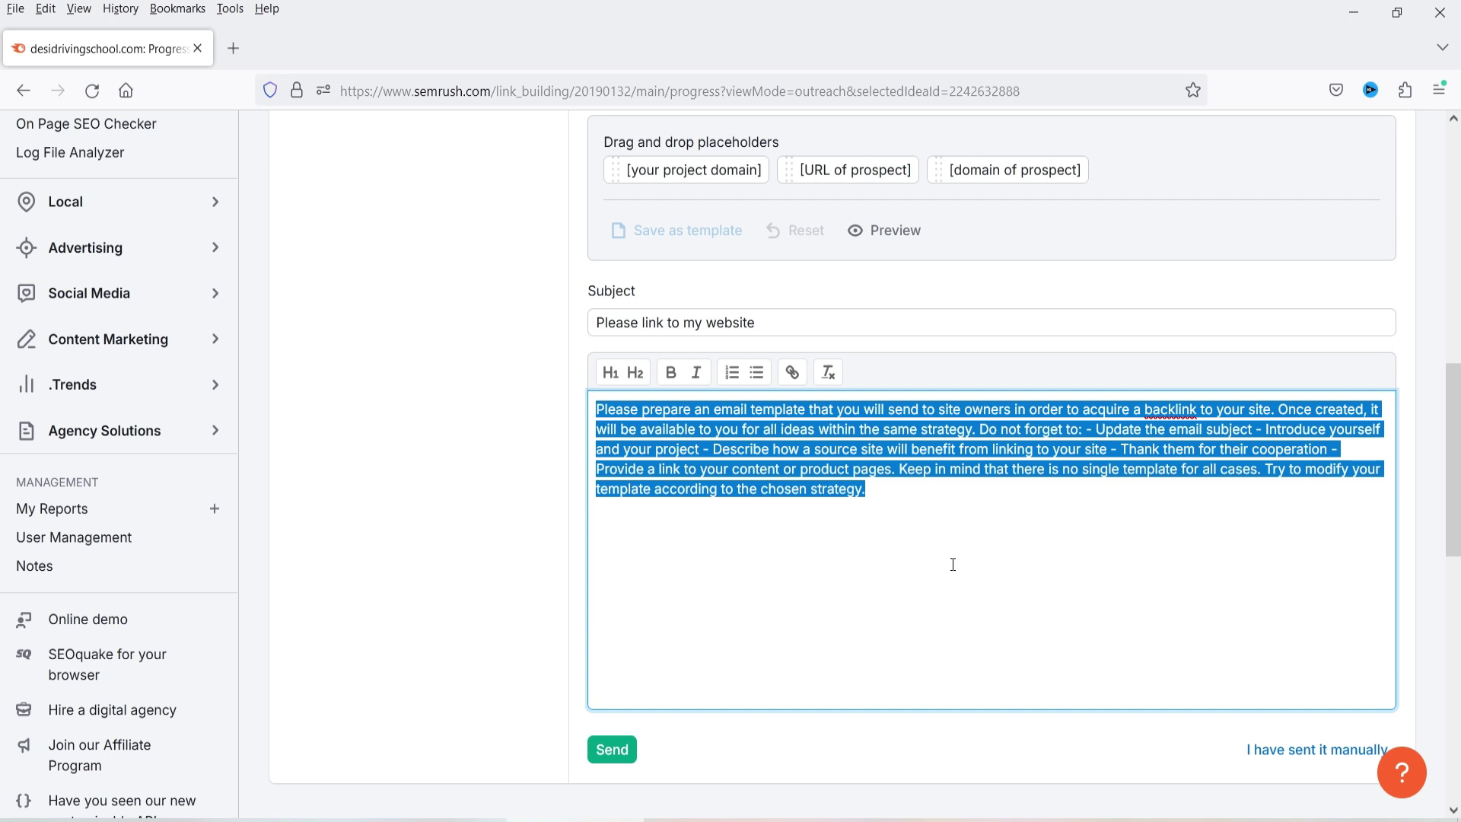
Step: Leave the outreach email unsent and go back to the list of domain prospects
key(alt+Left)
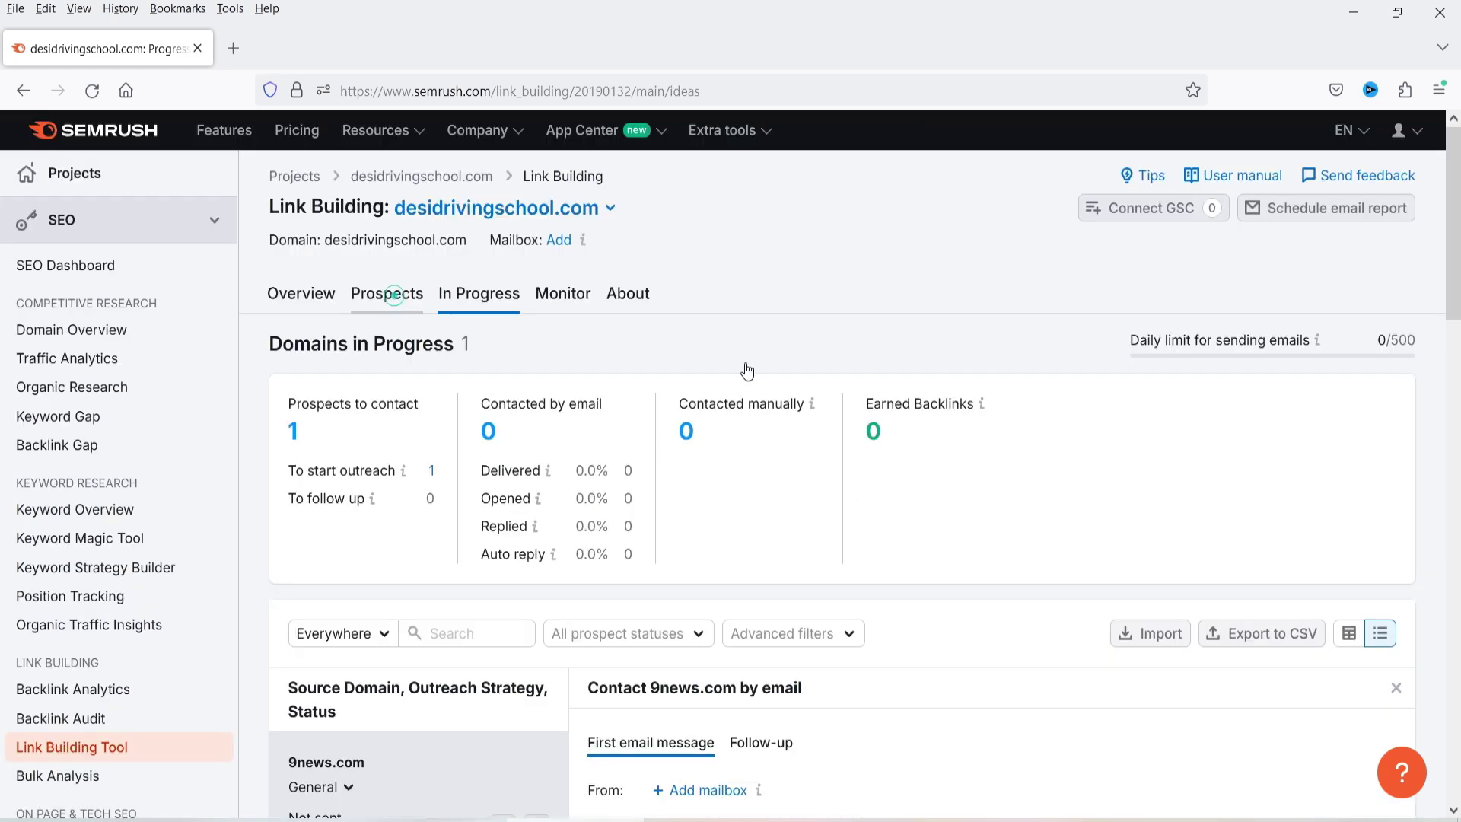
key(alt+Left)
scroll(1412, 477, down, 5)
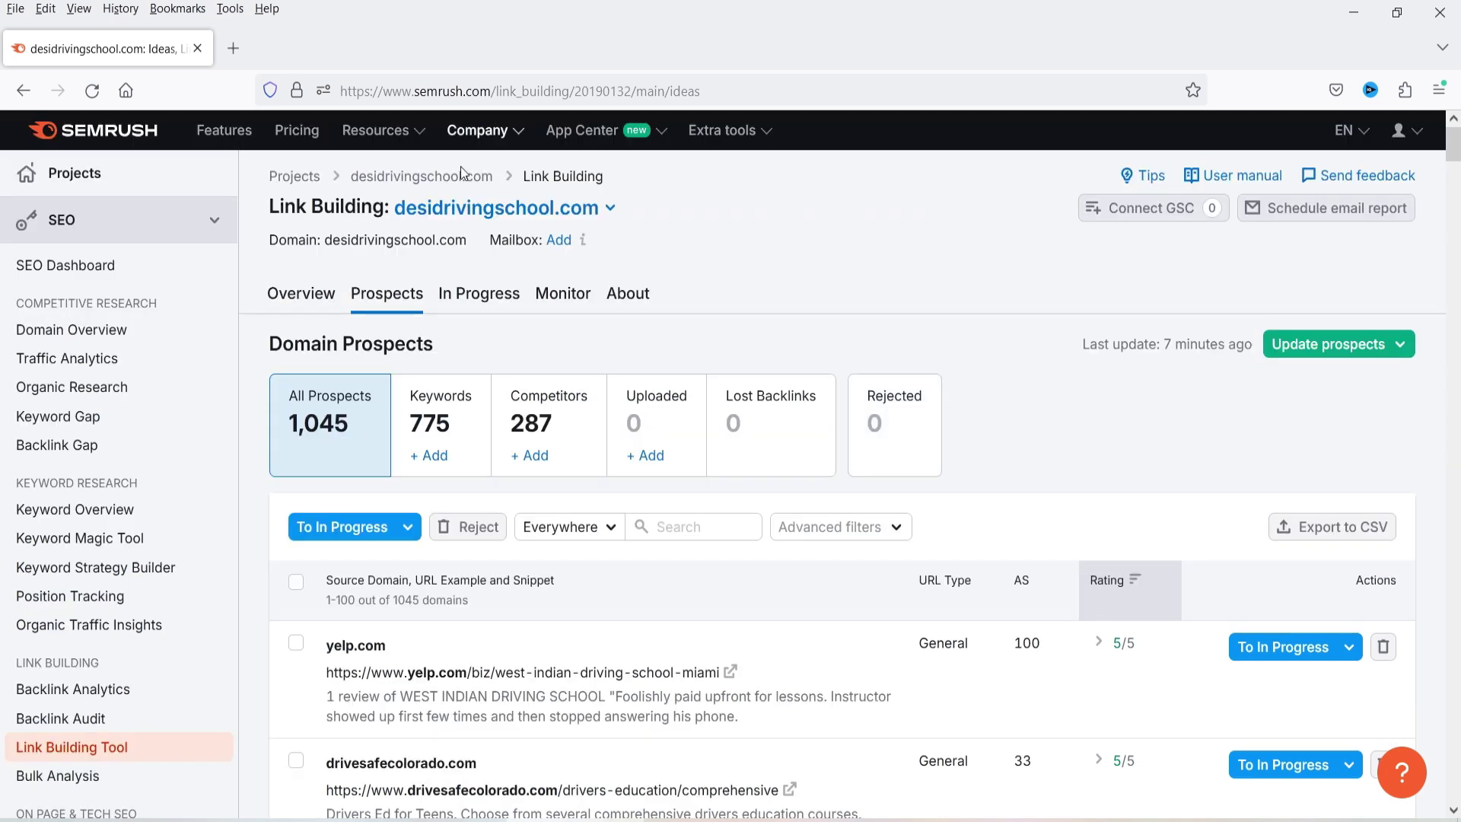
Step: Check the link monitoring section, then return to the domains in progress and review the contacted-by-email statistics
click(563, 294)
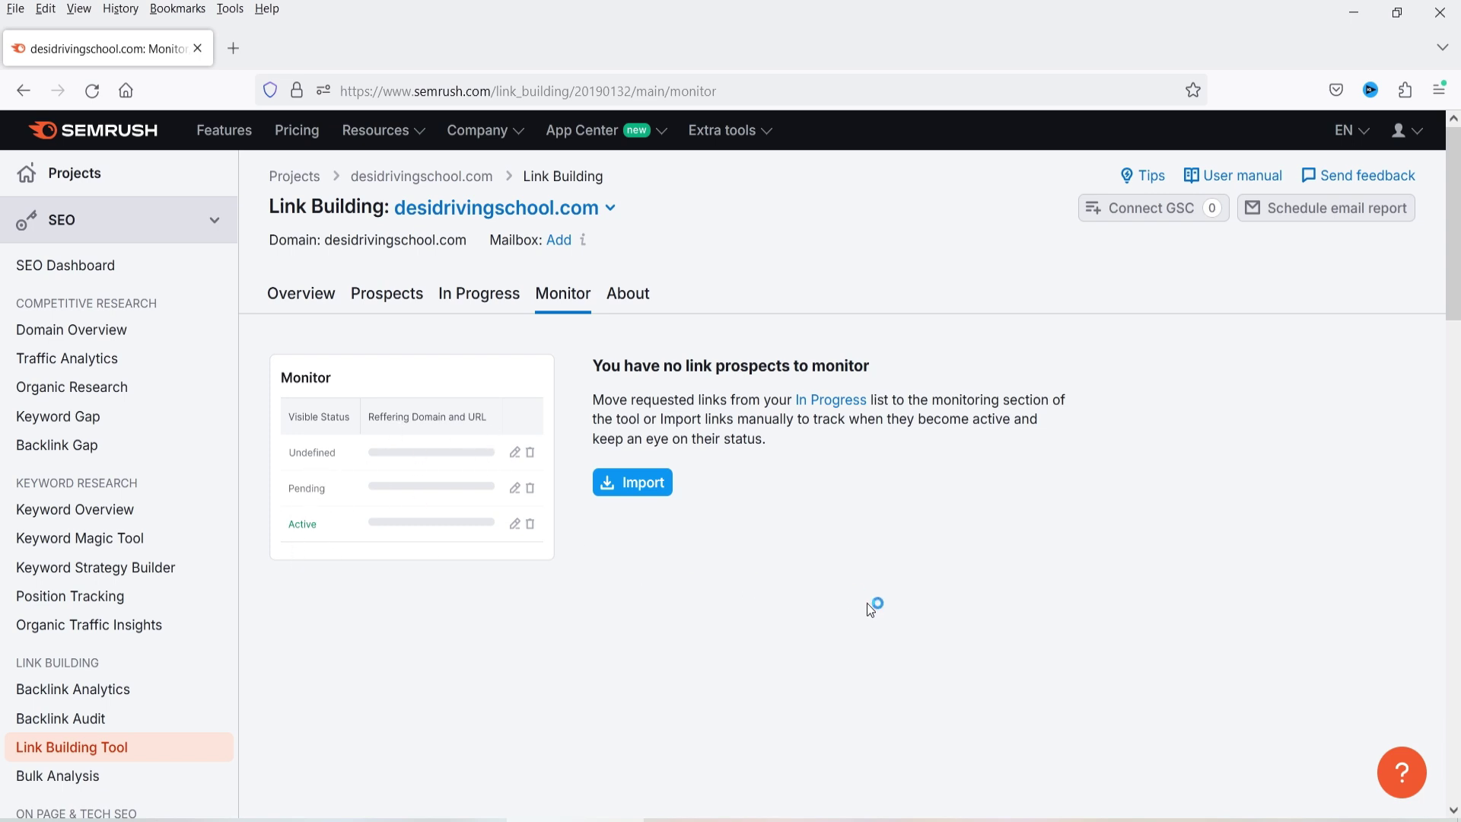
click(477, 295)
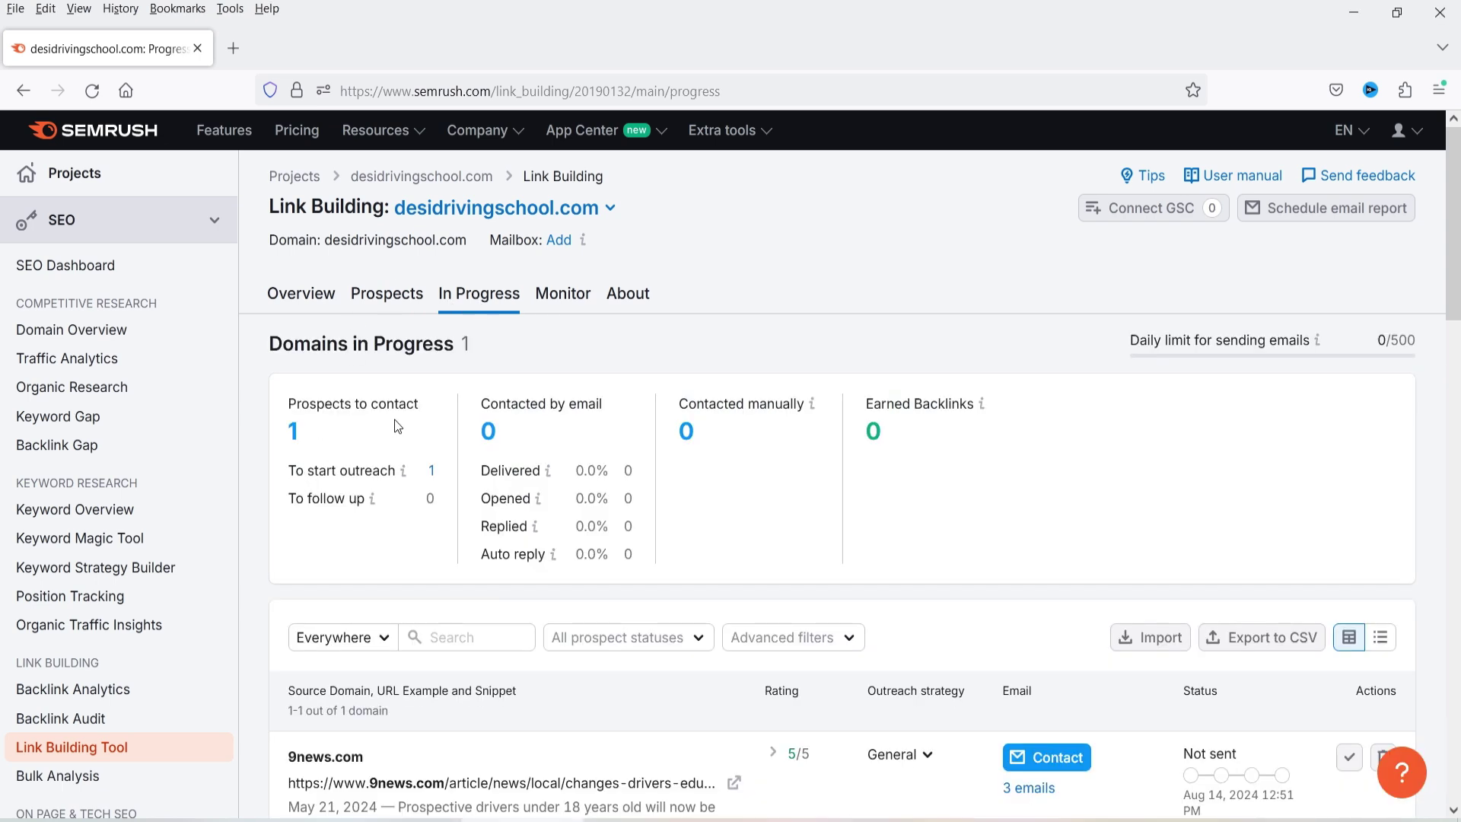
drag(502, 440, 480, 427)
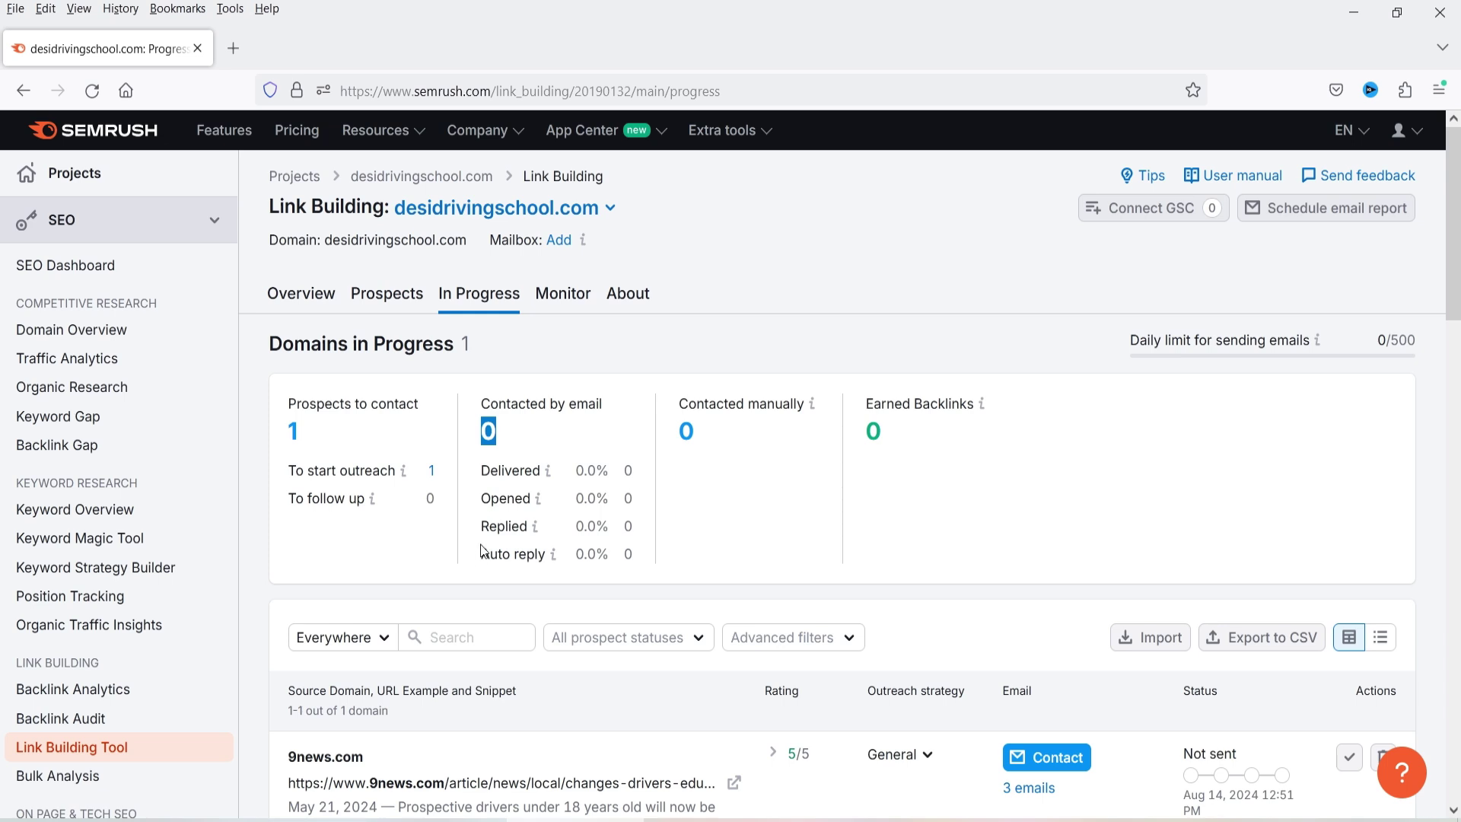
click(542, 442)
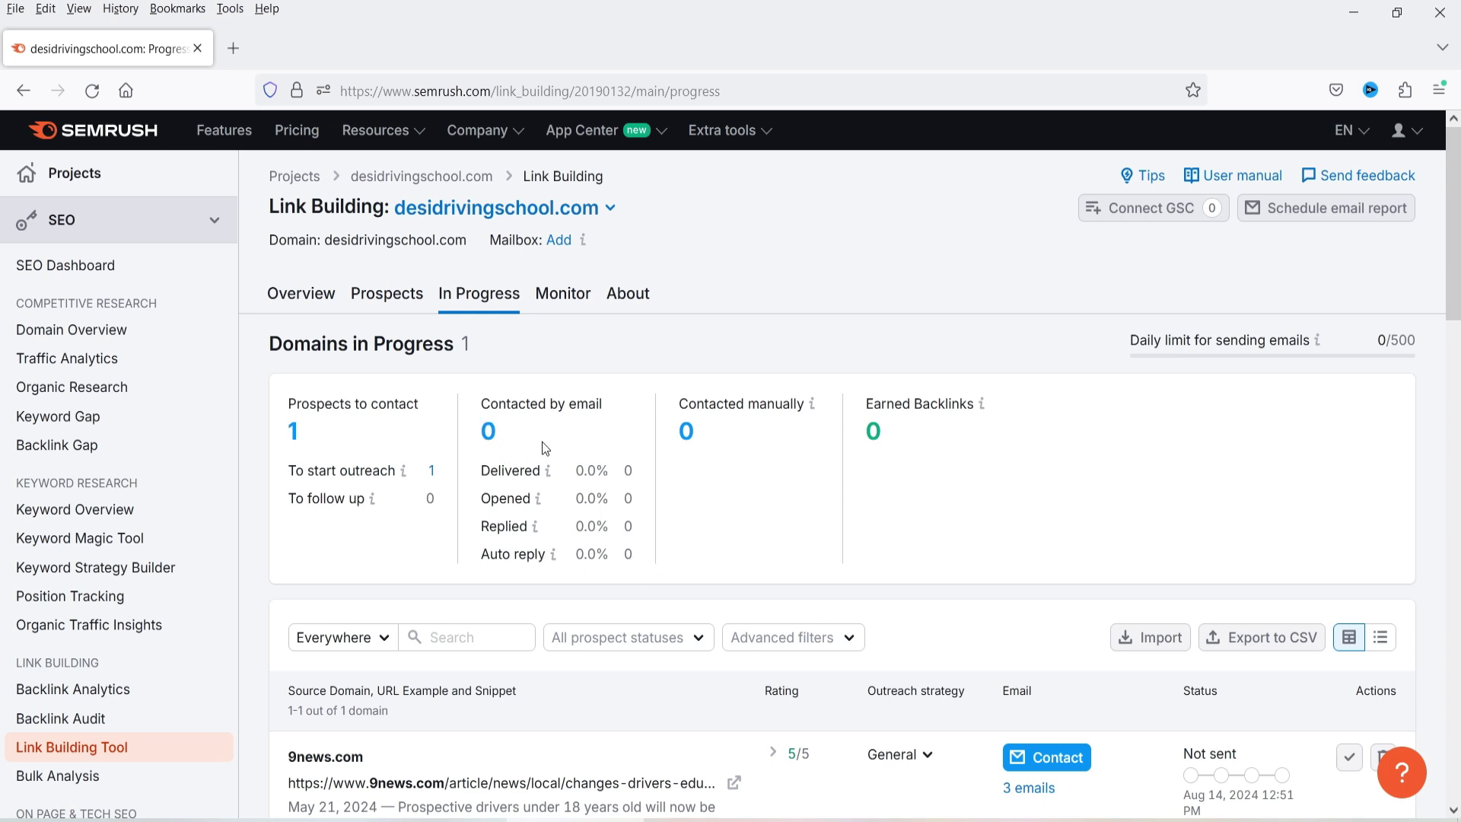